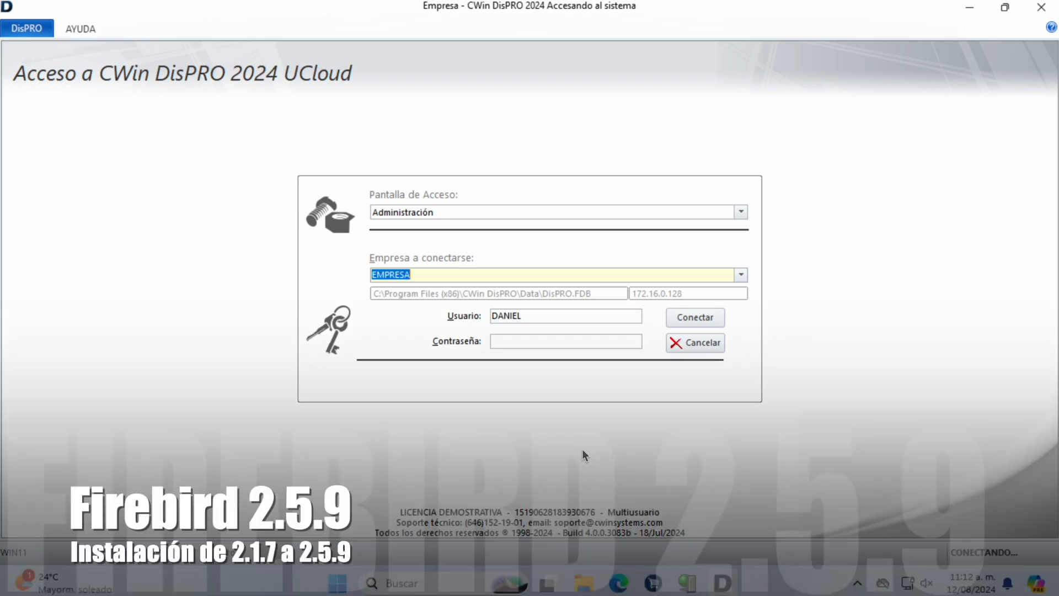
# Step: Cancel the DisPRO 2024 login screen for Administración access to the EMPRESA company
pyautogui.click(683, 346)
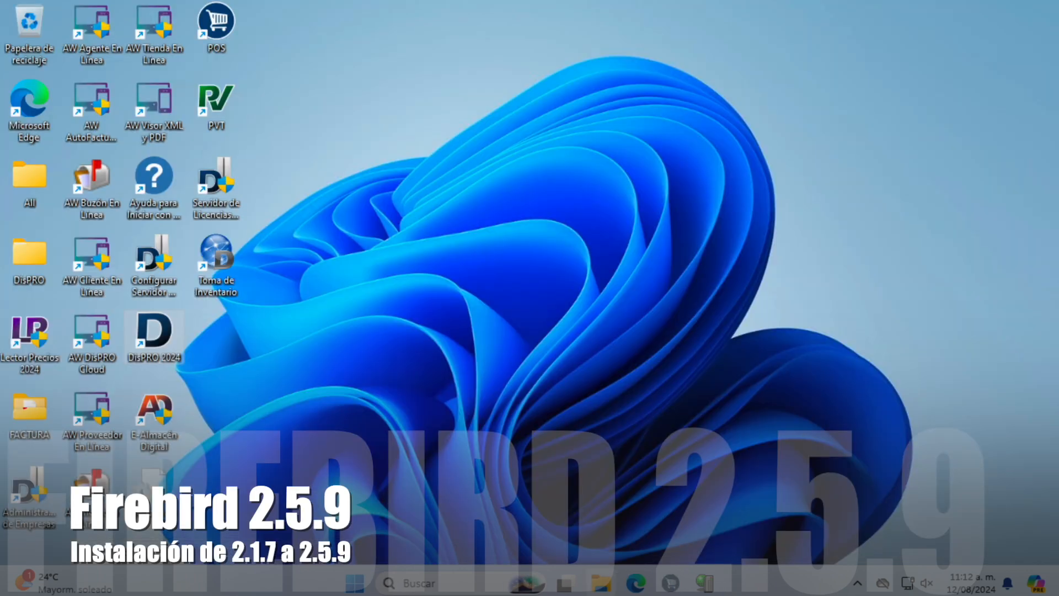
# Step: Browse File Explorer to C:\Program Files (x86)\FireBird\Firebird_2_1, where unins000.exe is listed
pyautogui.click(602, 586)
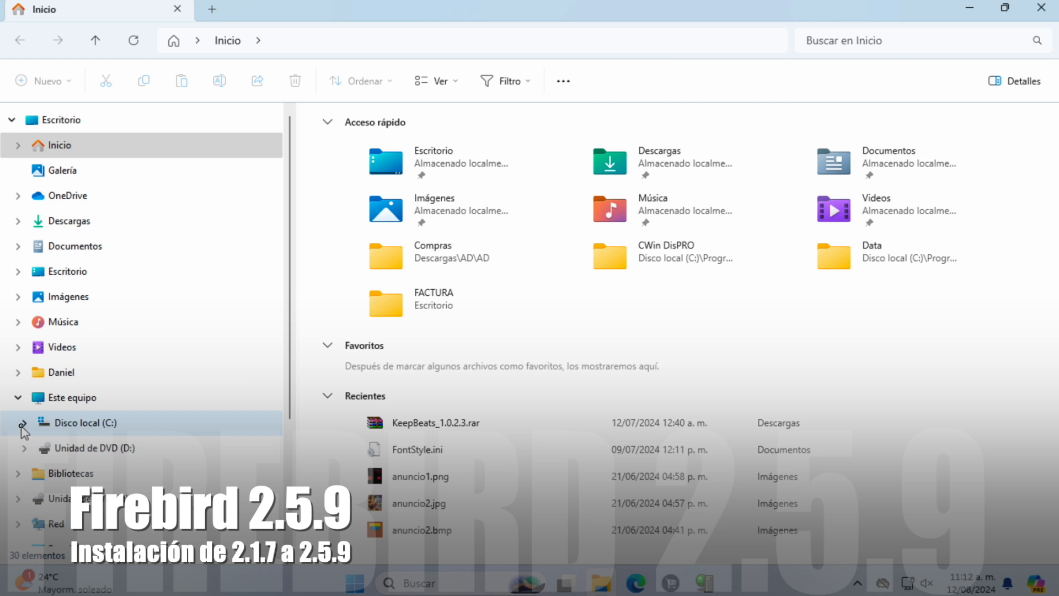
pyautogui.click(25, 422)
pyautogui.click(67, 373)
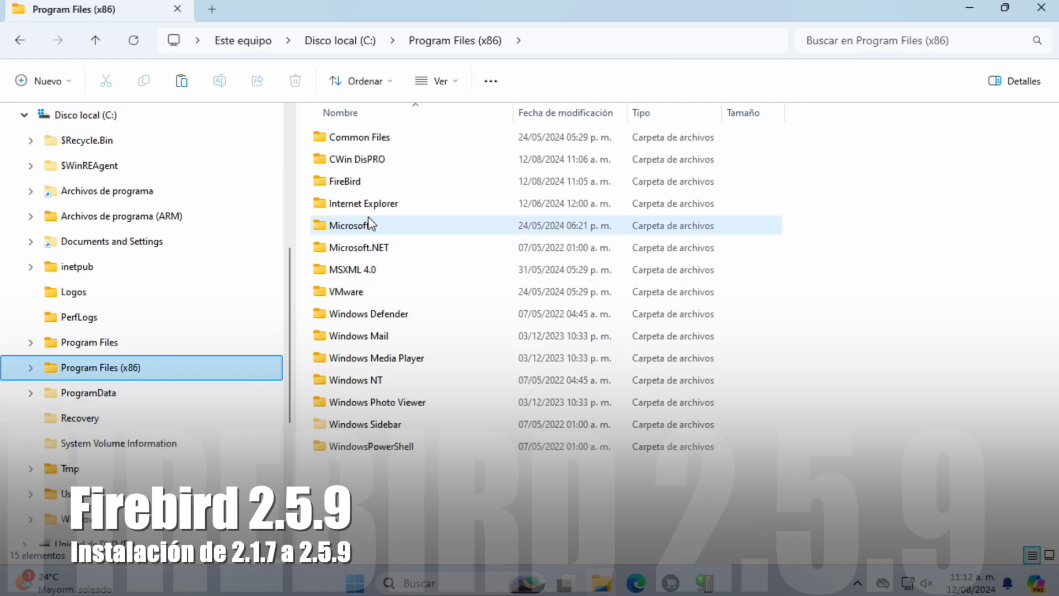
pyautogui.doubleClick(360, 181)
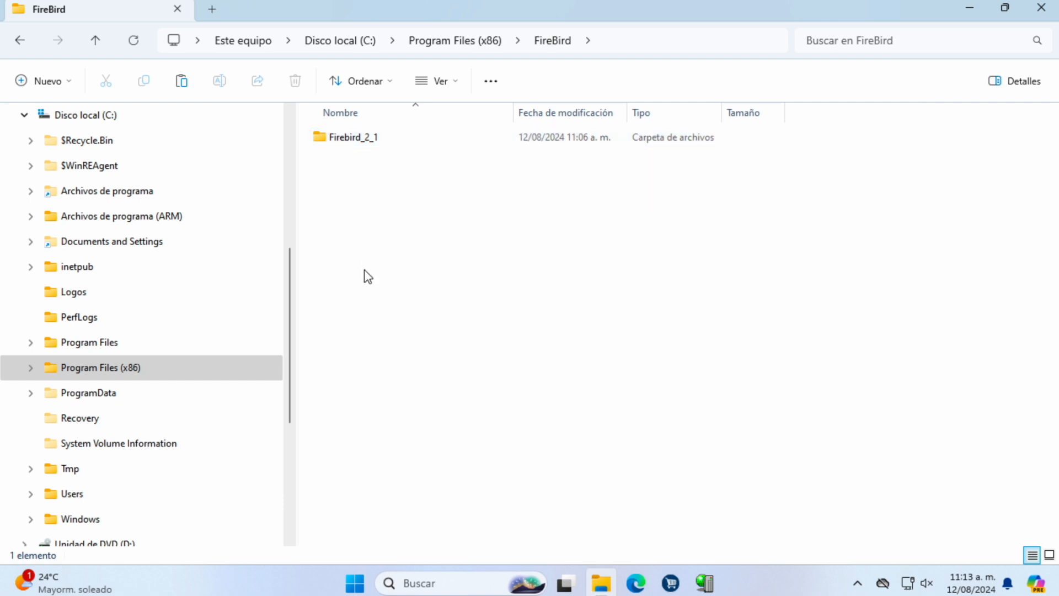
pyautogui.doubleClick(351, 143)
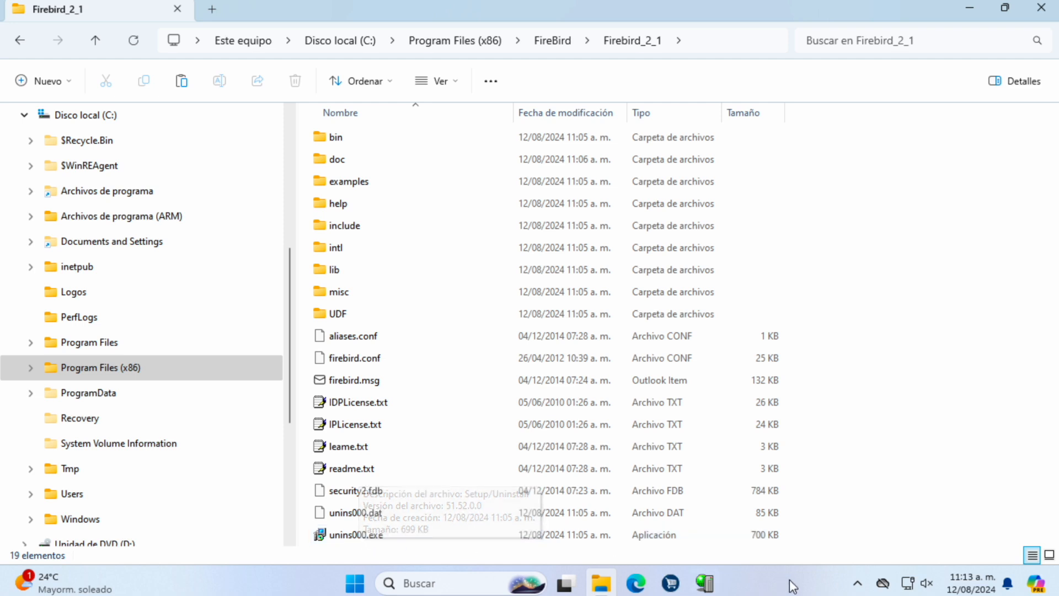
pyautogui.click(857, 583)
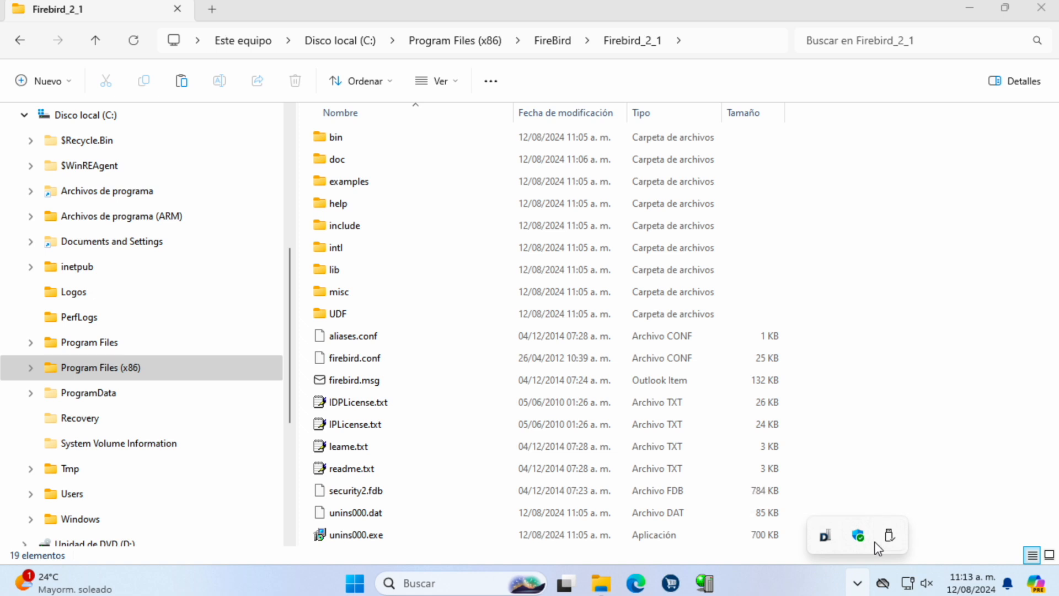
# Step: End the CWDisPRO_Server.exe process from Task Manager's Details list, then close Task Manager
pyautogui.rightClick(766, 591)
pyautogui.click(803, 540)
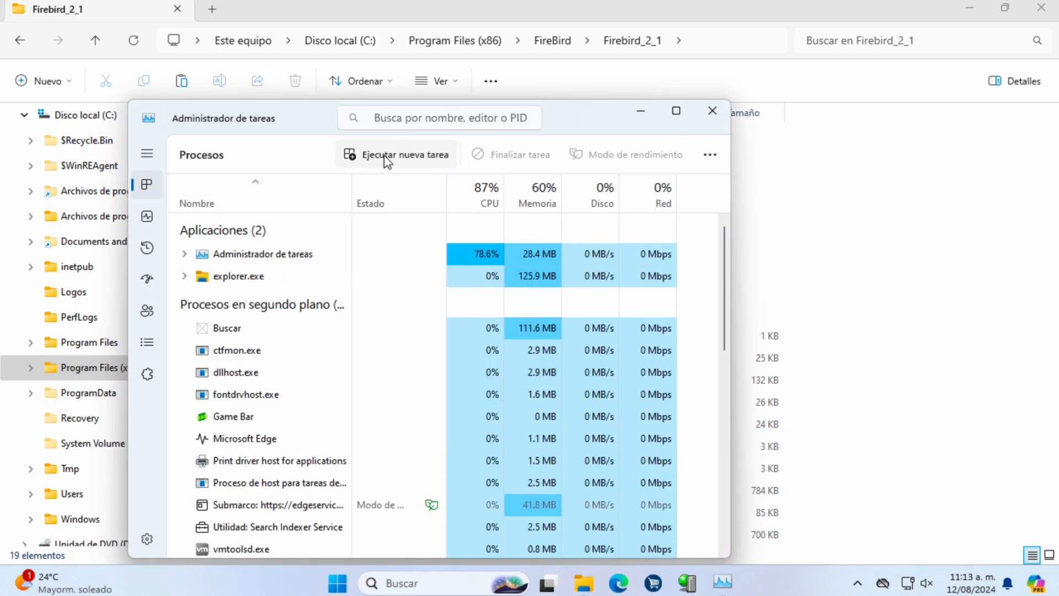
pyautogui.click(148, 343)
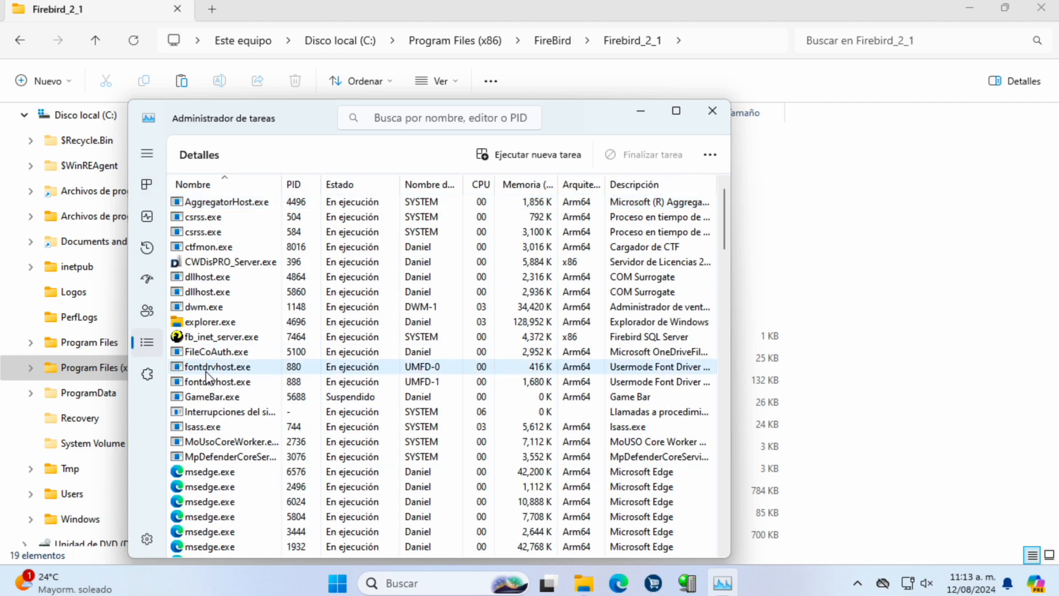
pyautogui.click(185, 338)
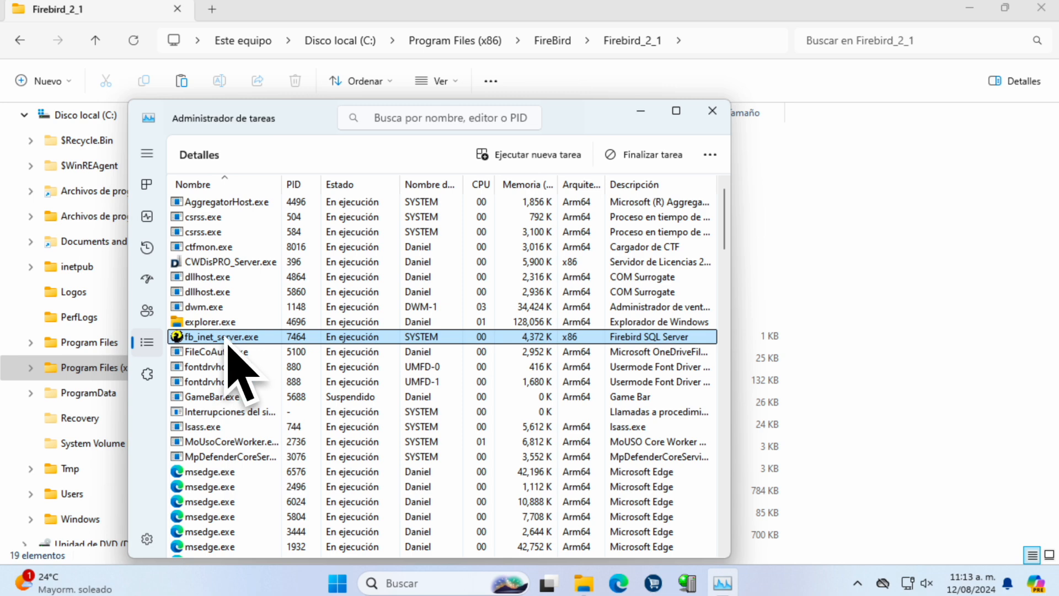
pyautogui.click(239, 261)
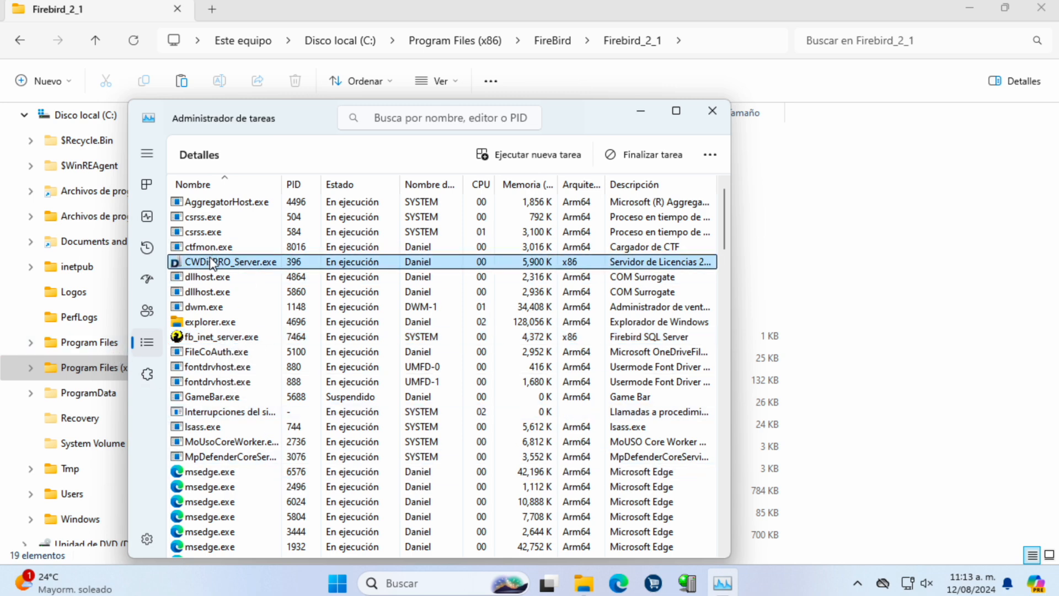
pyautogui.rightClick(210, 262)
pyautogui.click(241, 272)
pyautogui.click(389, 398)
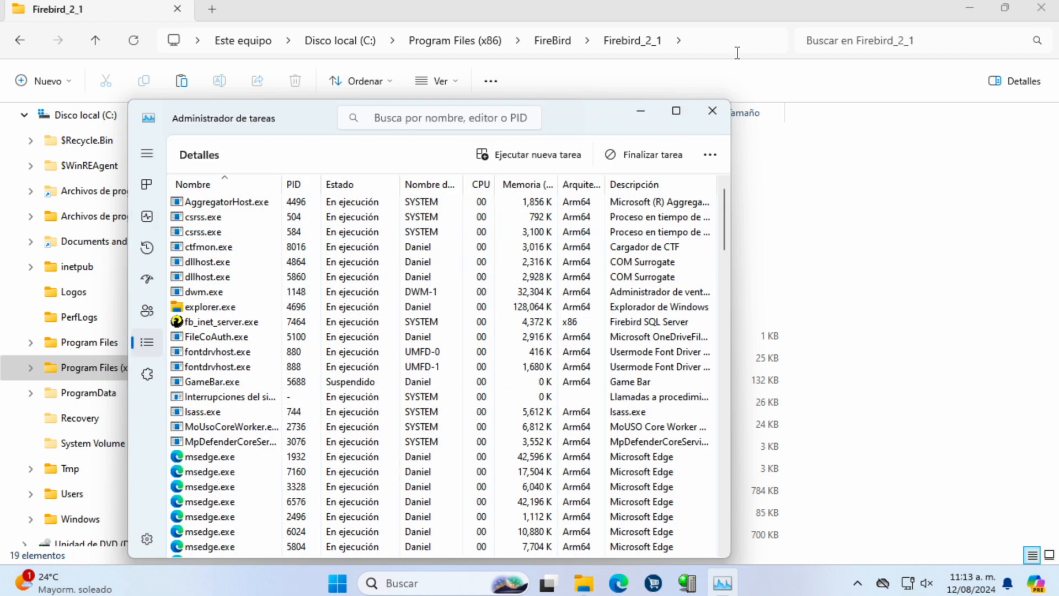
pyautogui.click(712, 110)
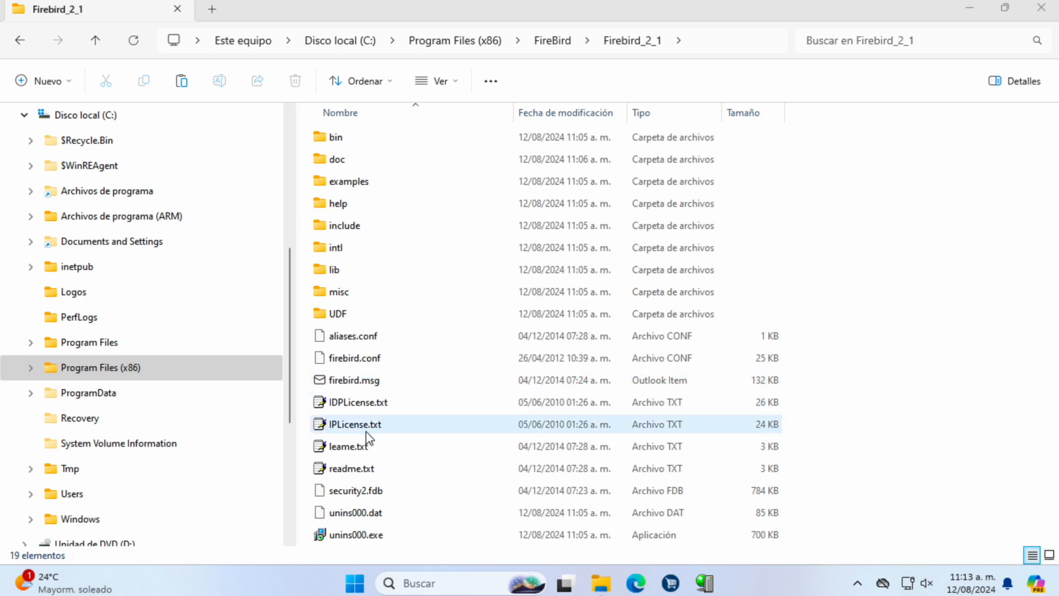
# Step: Run unins000.exe to fully uninstall Firebird, removing all shared files
pyautogui.doubleClick(367, 537)
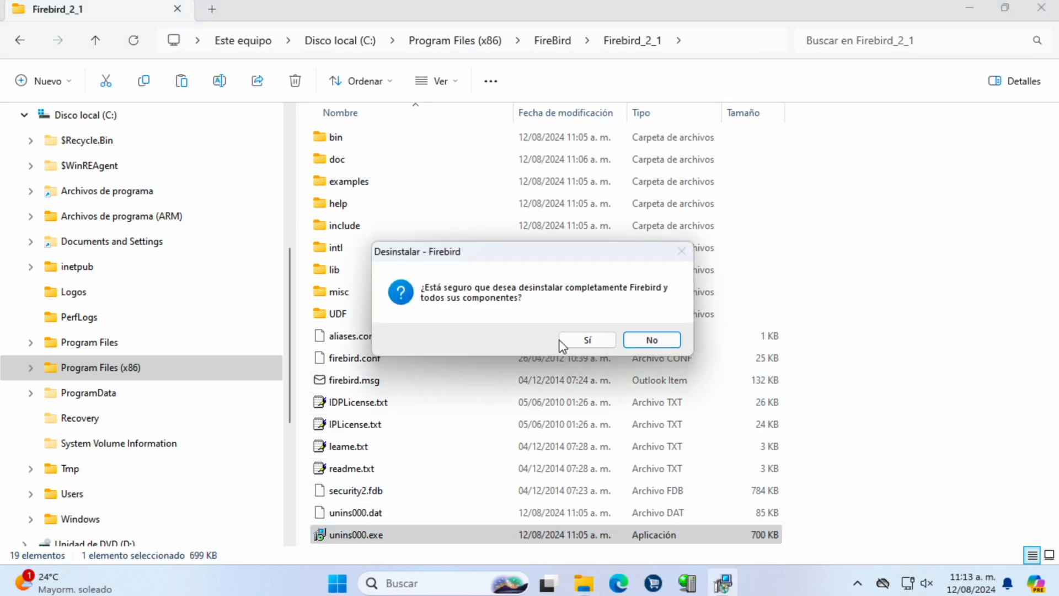
pyautogui.click(579, 336)
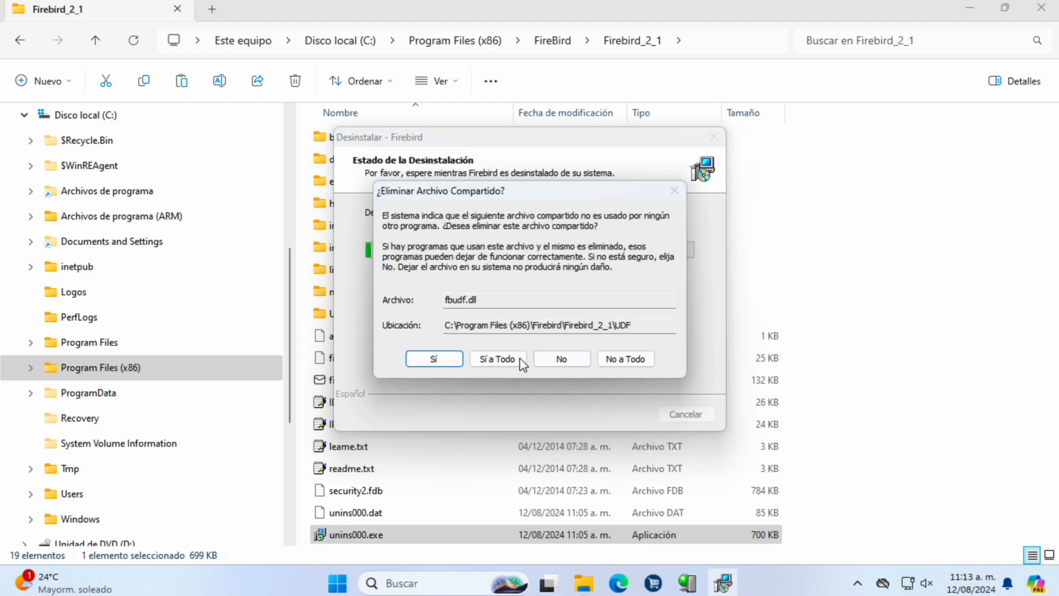
pyautogui.click(516, 357)
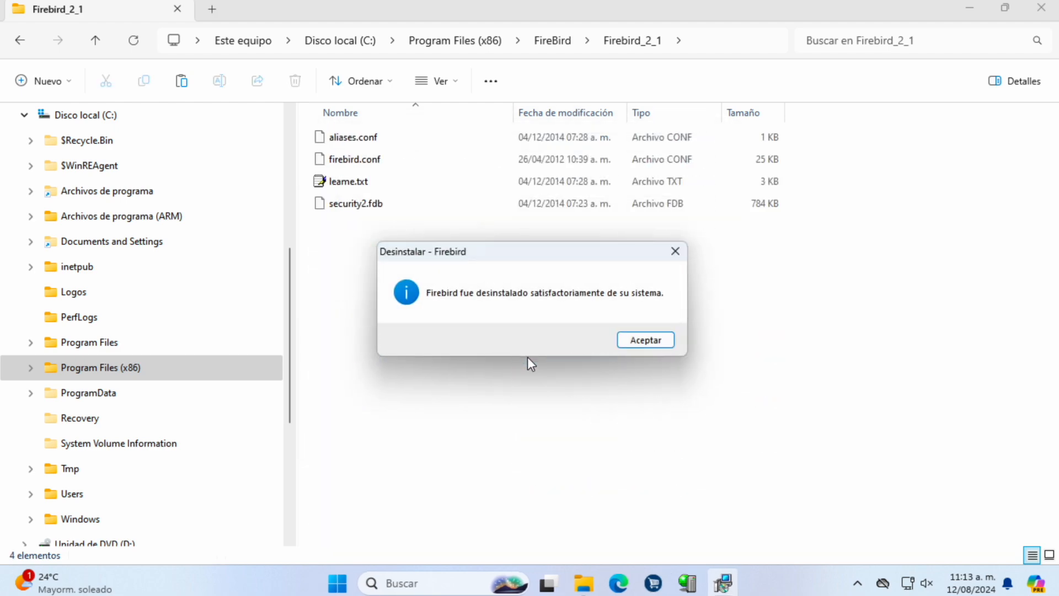
pyautogui.click(656, 341)
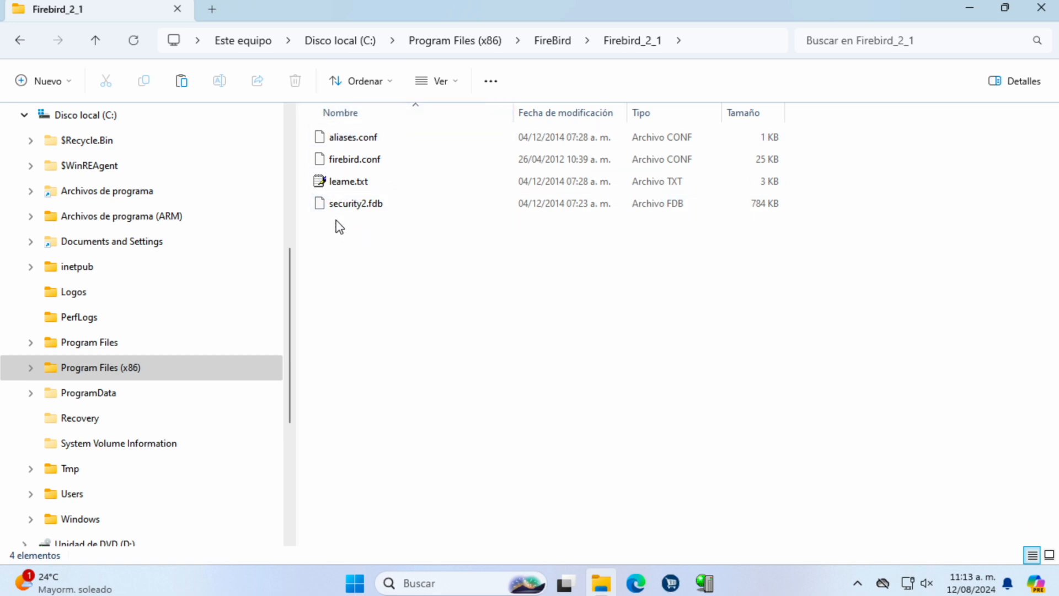
# Step: Delete the leftover Firebird_2_1 folder from FireBird, leaving it empty
pyautogui.click(548, 41)
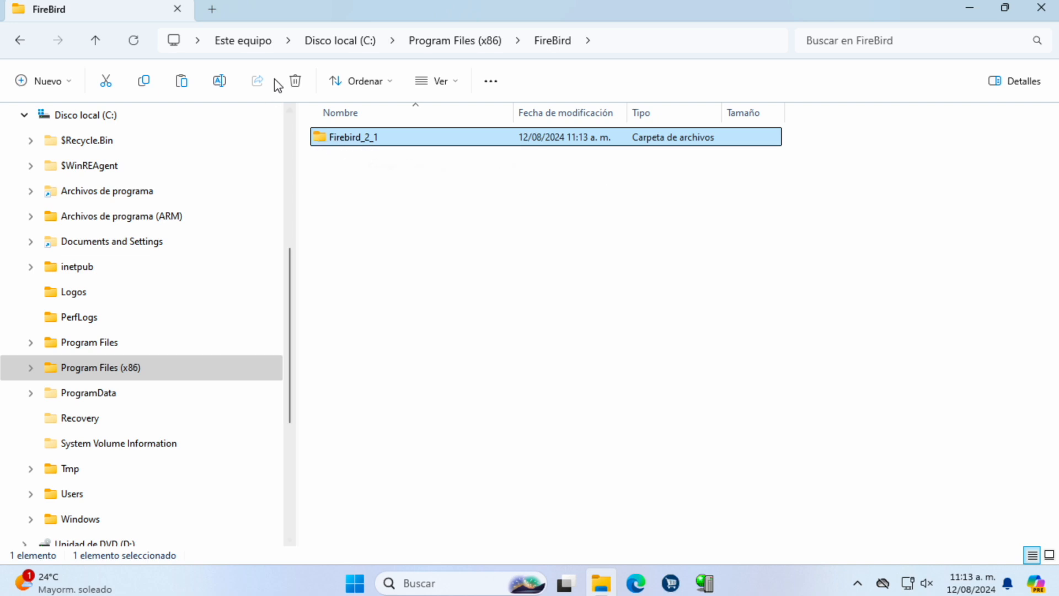
pyautogui.click(295, 82)
pyautogui.click(490, 195)
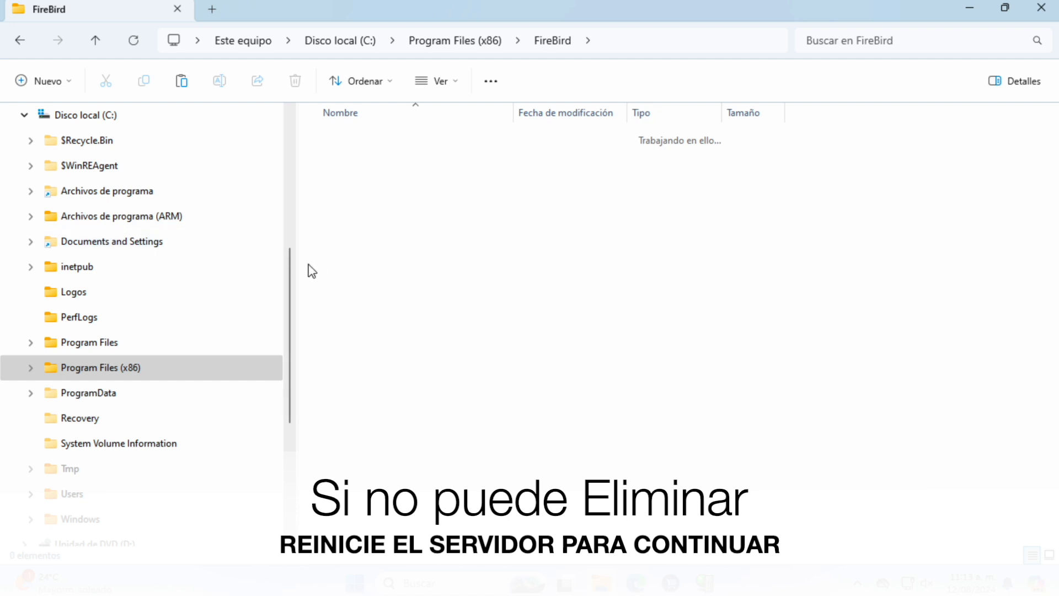
# Step: Open the Redist folder under Program Files (x86)\CWin DisPRO
pyautogui.click(30, 367)
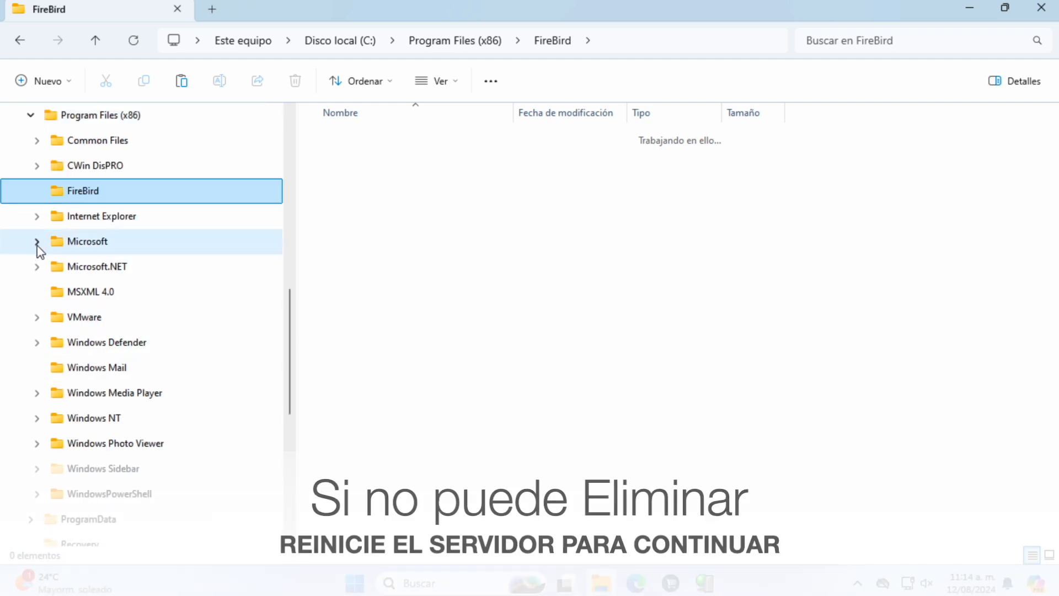
pyautogui.click(37, 166)
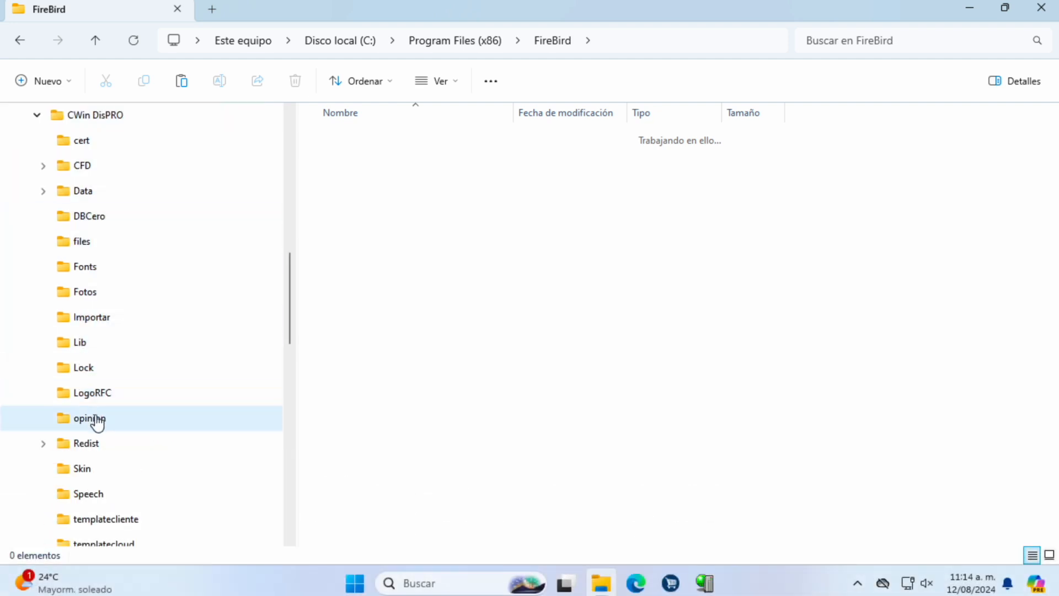
pyautogui.click(90, 444)
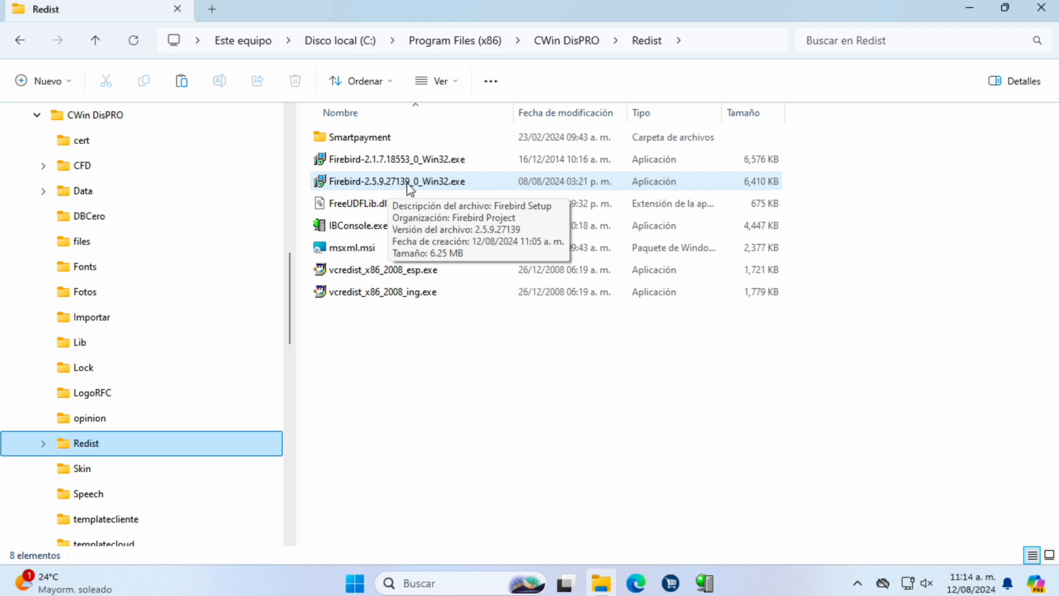
# Step: Launch the Firebird 2.5.9 installer, accept the license and default folder, and pick Classic Server
pyautogui.doubleClick(444, 186)
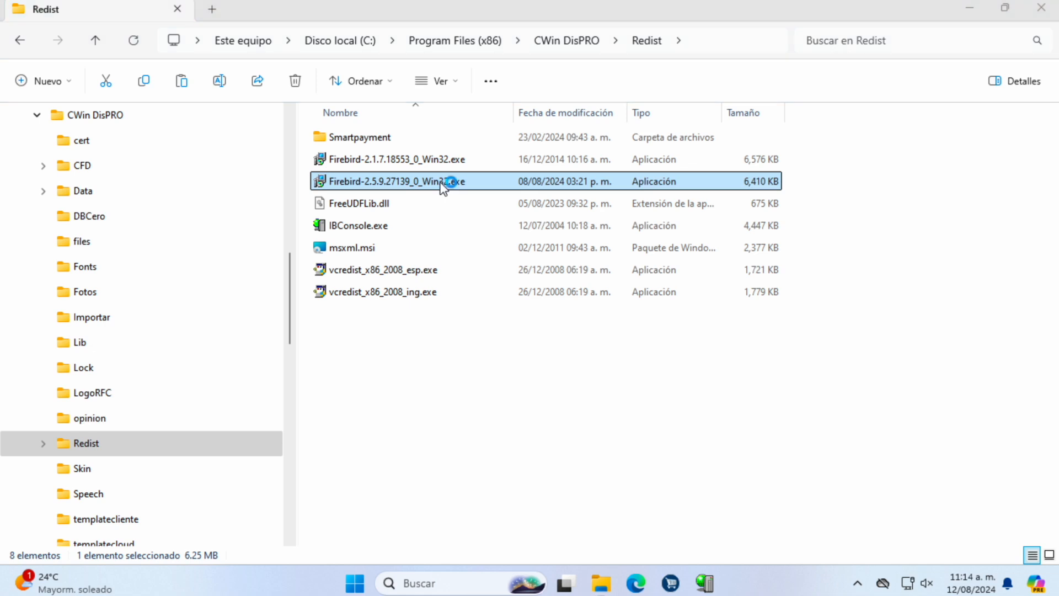
pyautogui.click(562, 326)
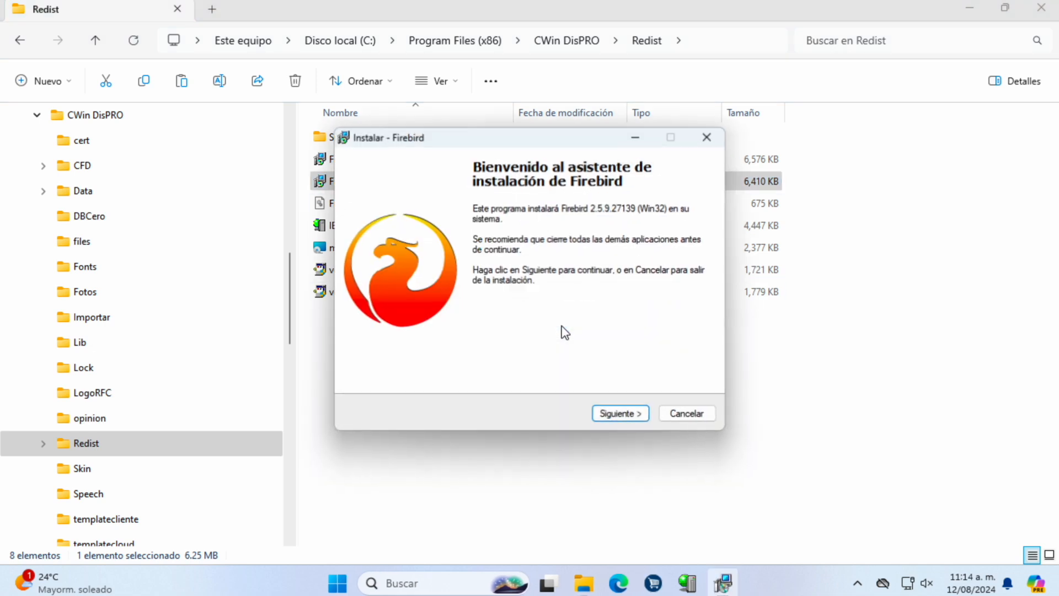
pyautogui.click(608, 420)
pyautogui.click(426, 365)
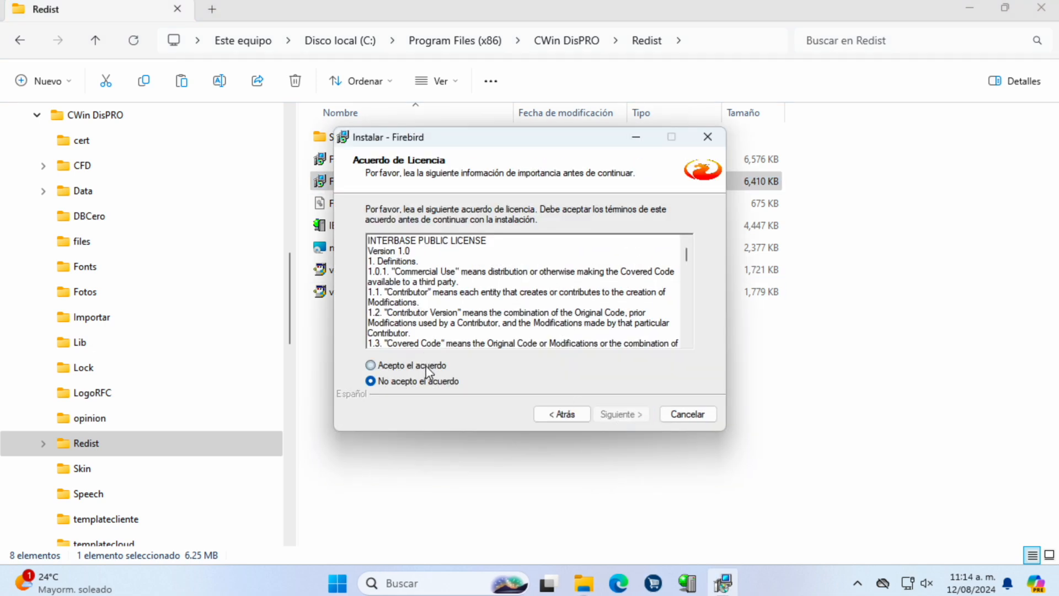
pyautogui.click(621, 415)
pyautogui.click(627, 420)
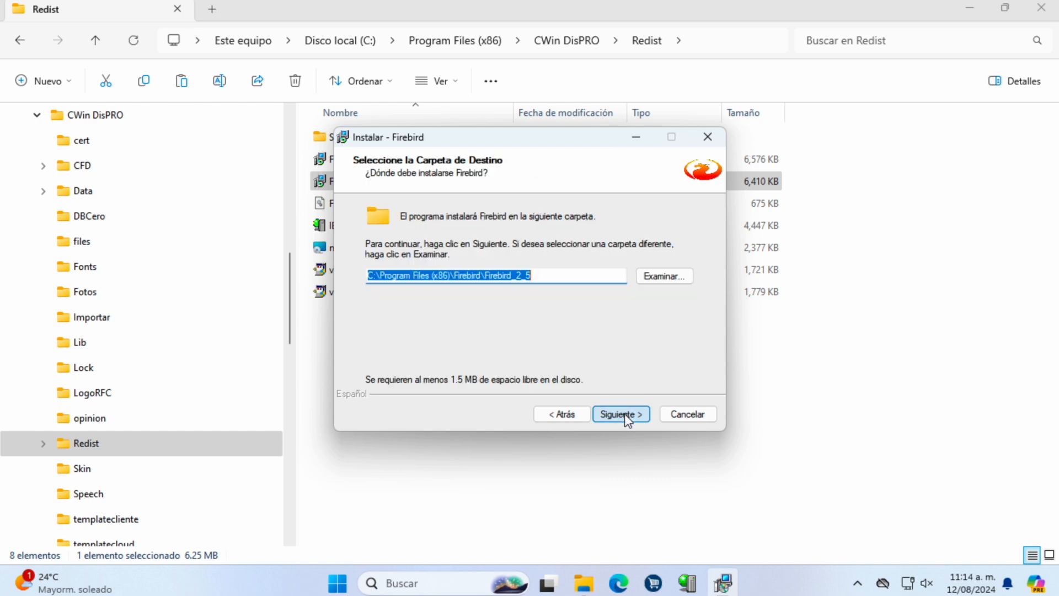
pyautogui.click(612, 415)
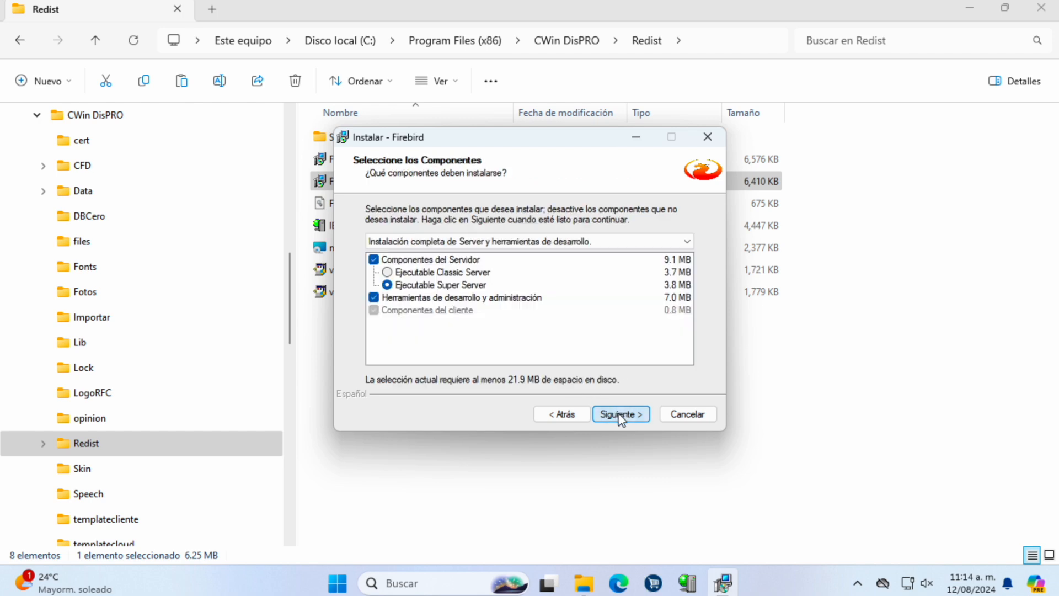
pyautogui.click(454, 273)
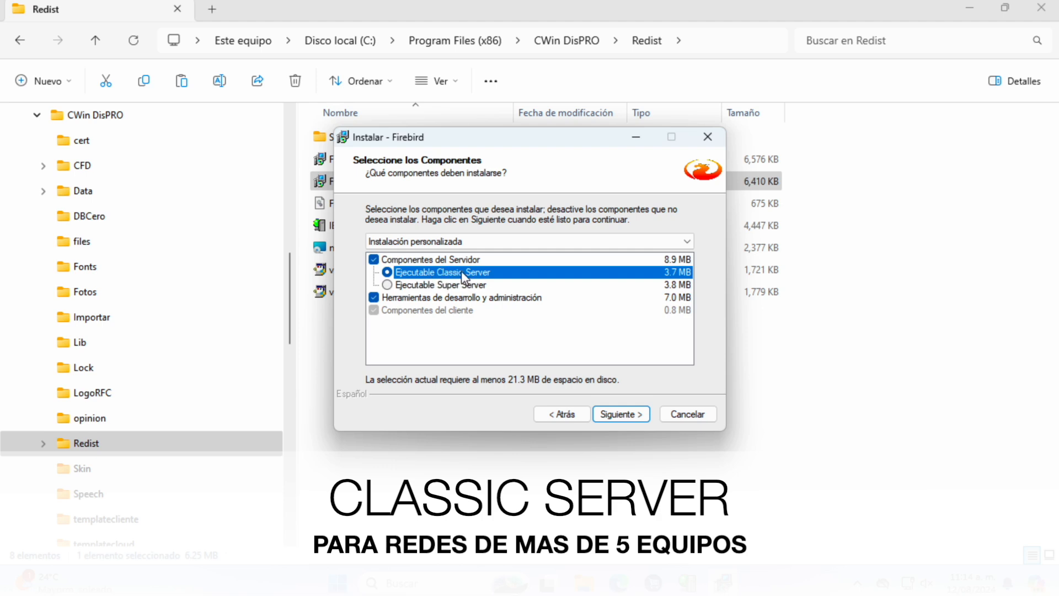
# Step: Install with default Start Menu and task settings, finishing without the after-installation notes
pyautogui.click(620, 415)
pyautogui.click(620, 415)
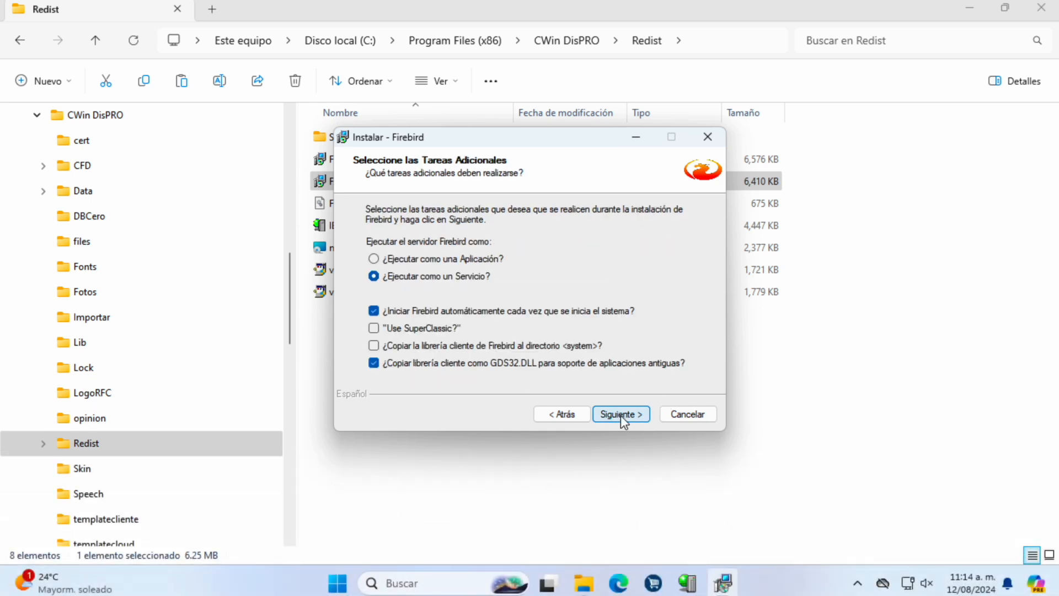
pyautogui.click(620, 415)
pyautogui.click(621, 415)
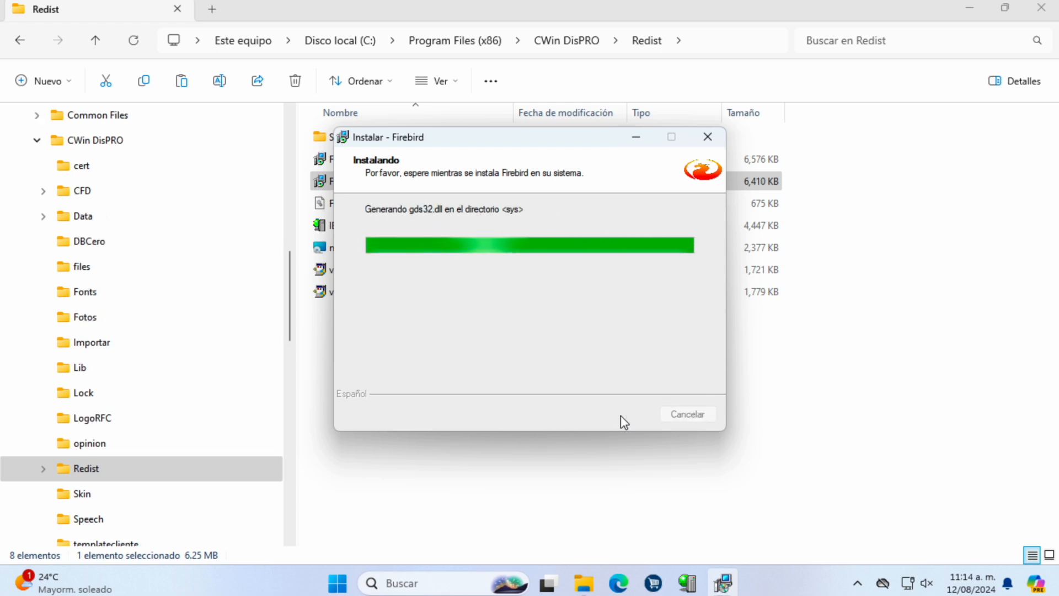
pyautogui.click(621, 414)
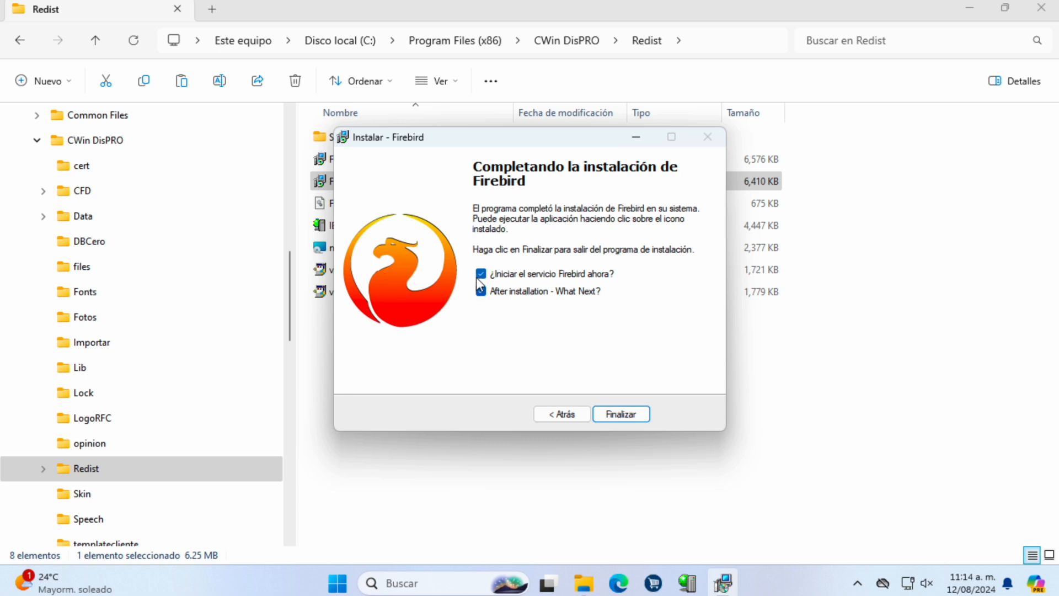
pyautogui.click(552, 292)
pyautogui.click(621, 414)
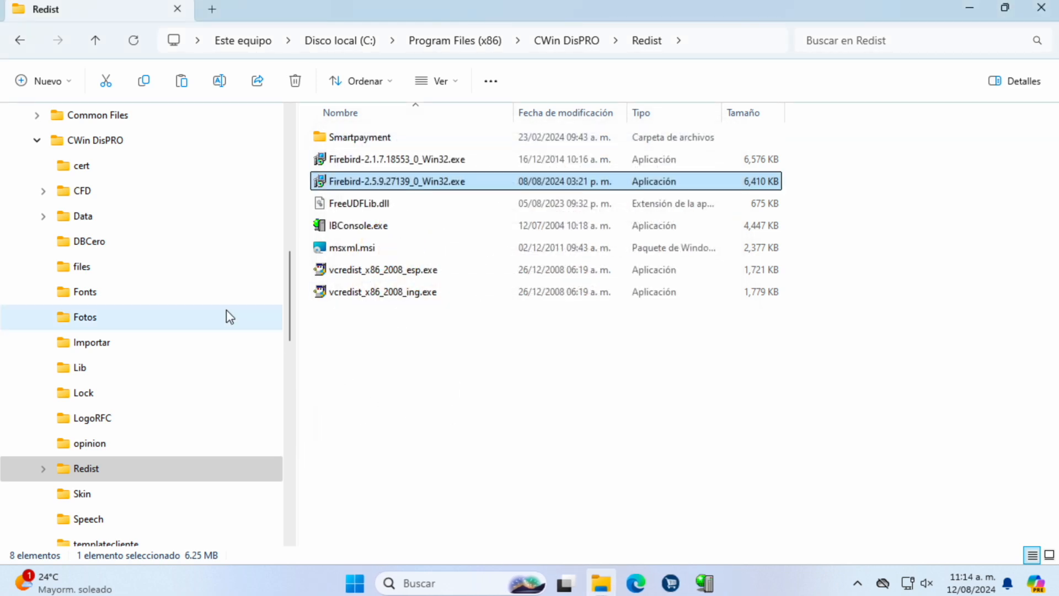
pyautogui.click(37, 141)
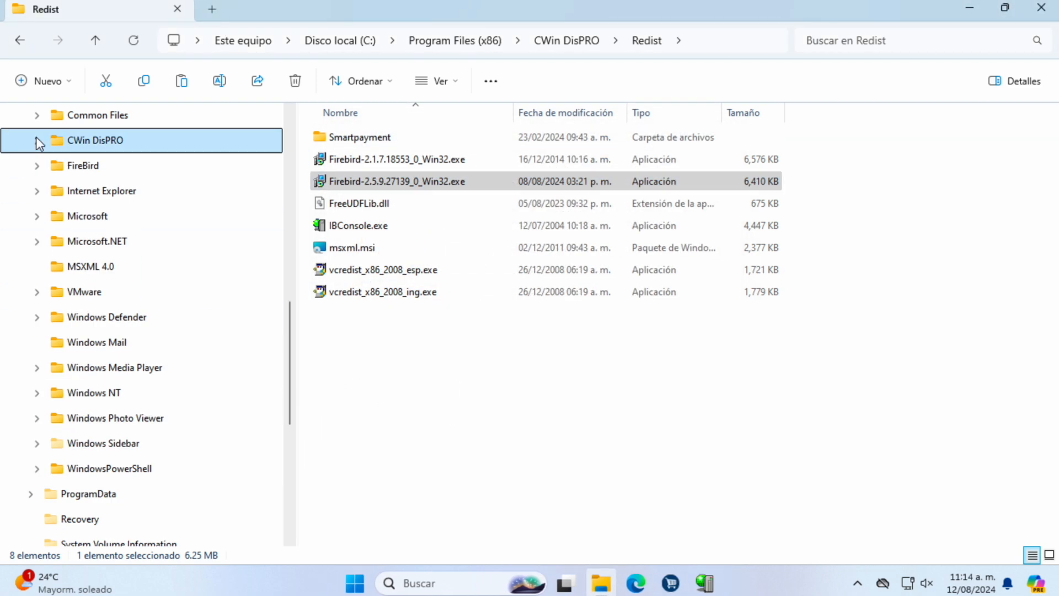
pyautogui.click(77, 166)
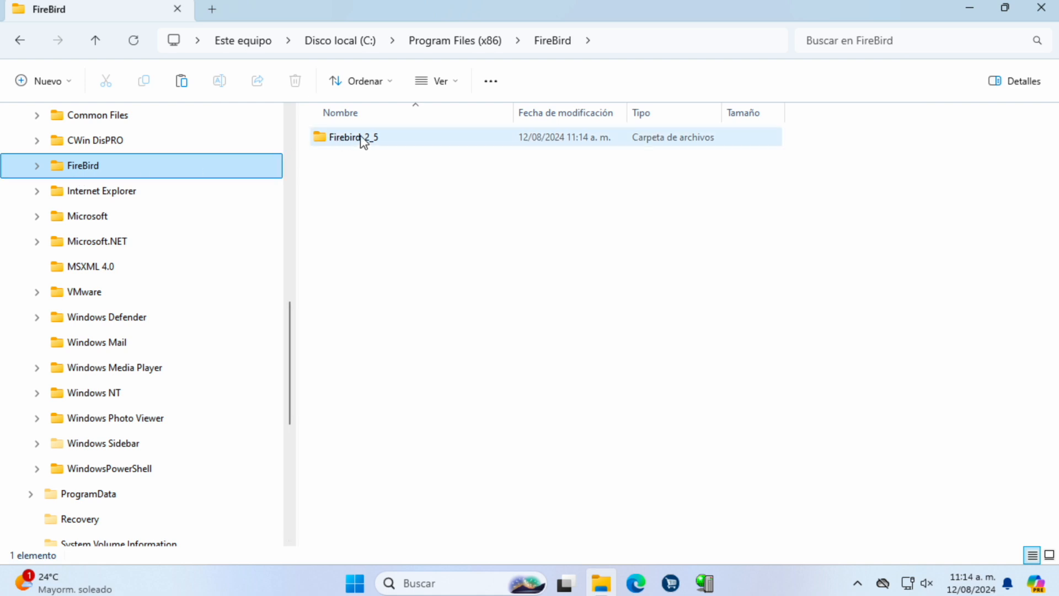
pyautogui.doubleClick(363, 142)
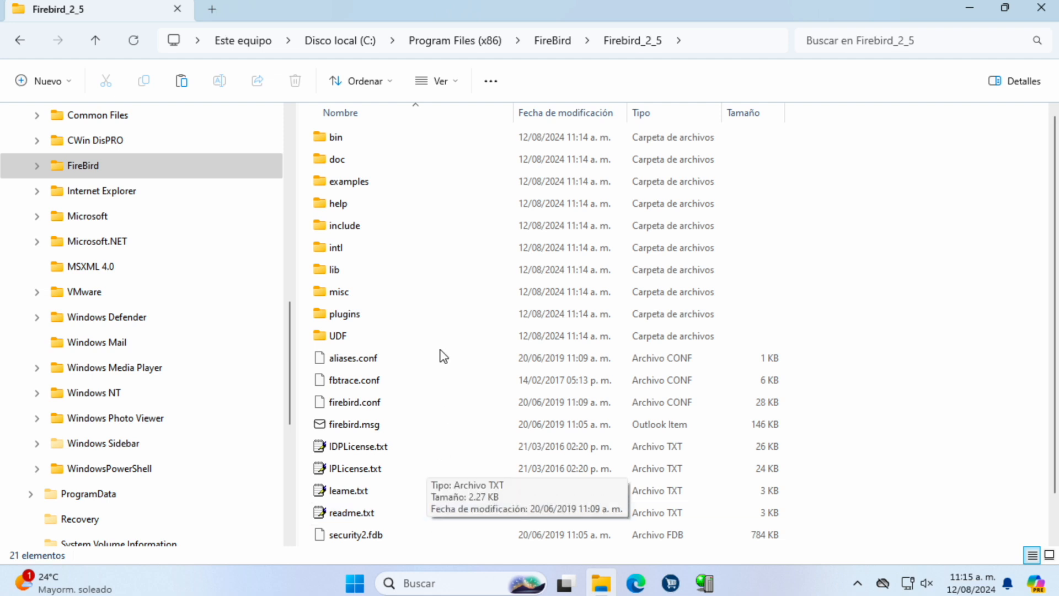
pyautogui.moveTo(388, 194)
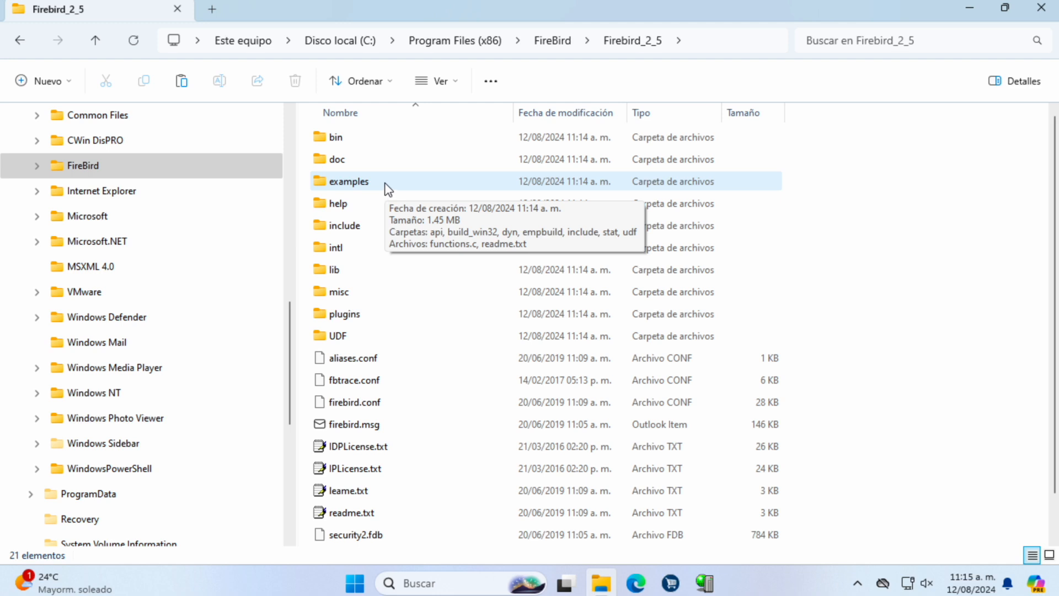
pyautogui.click(34, 142)
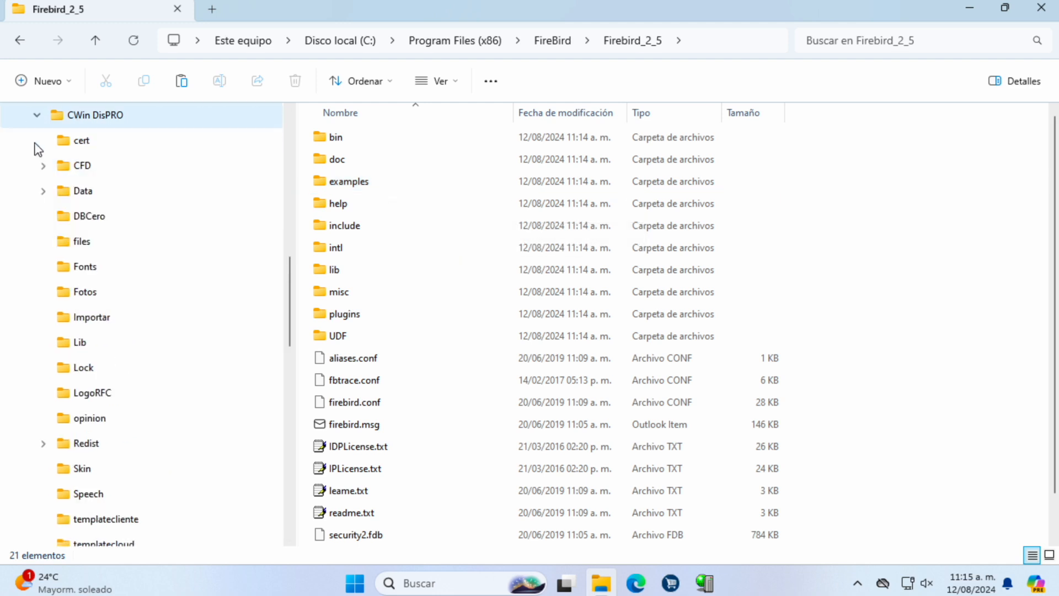
pyautogui.click(72, 450)
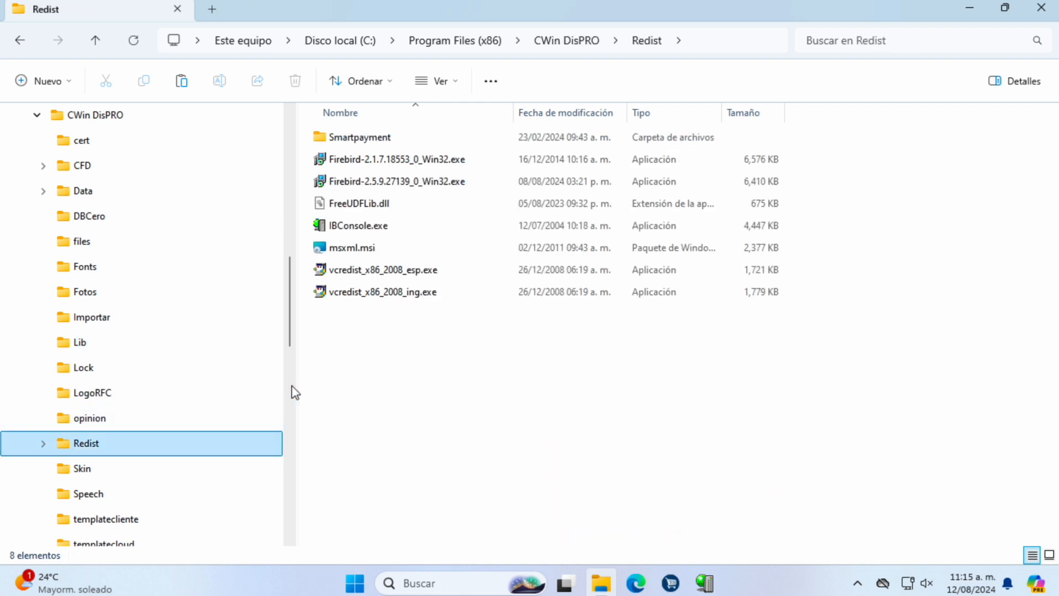
# Step: Copy FreeUDFLib.dll from the Redist folder
pyautogui.click(355, 203)
pyautogui.moveTo(369, 207)
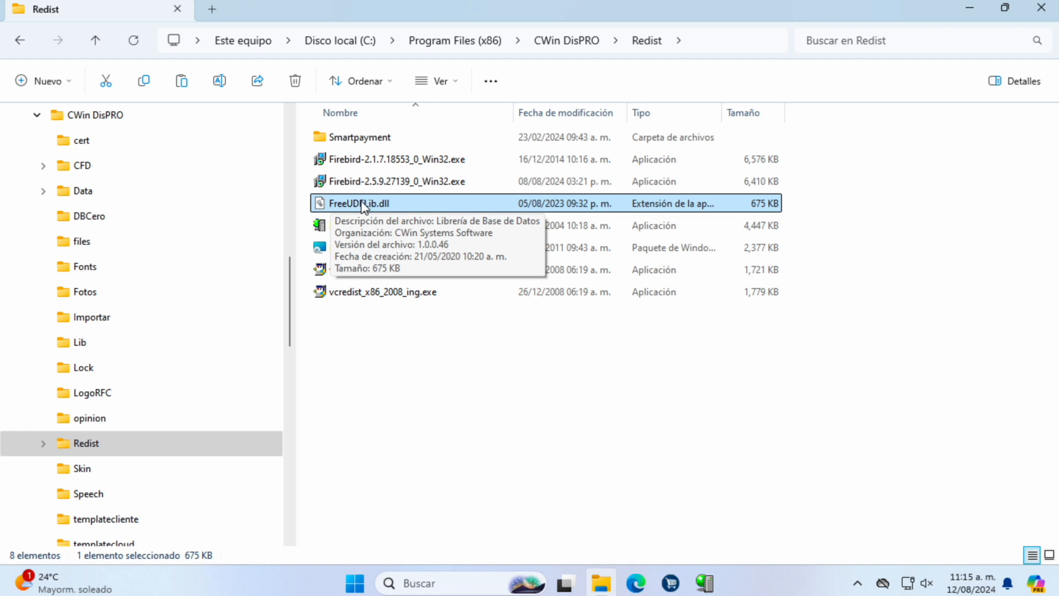
pyautogui.rightClick(363, 203)
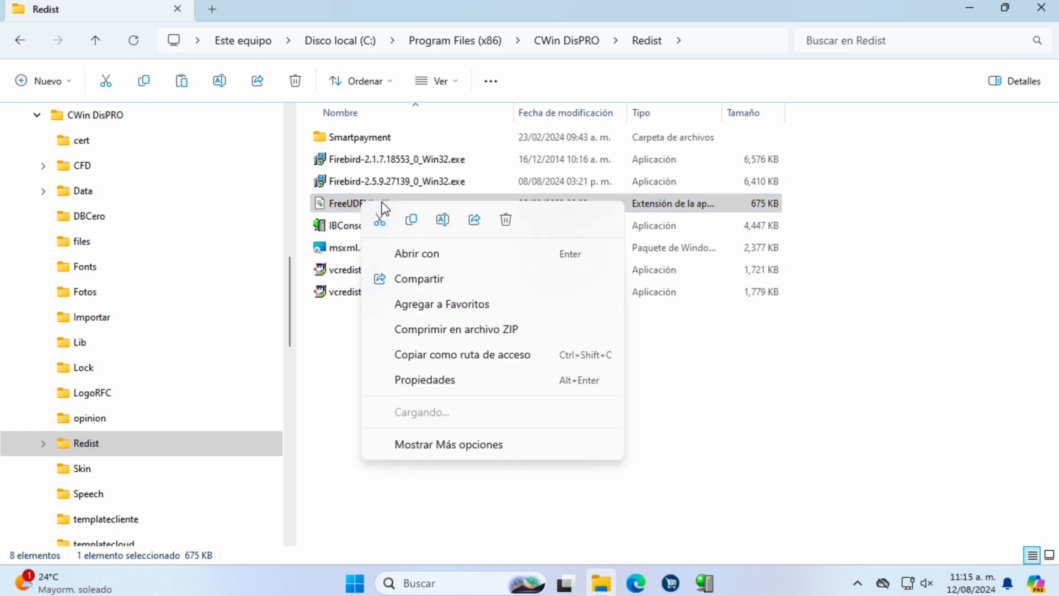
pyautogui.click(411, 220)
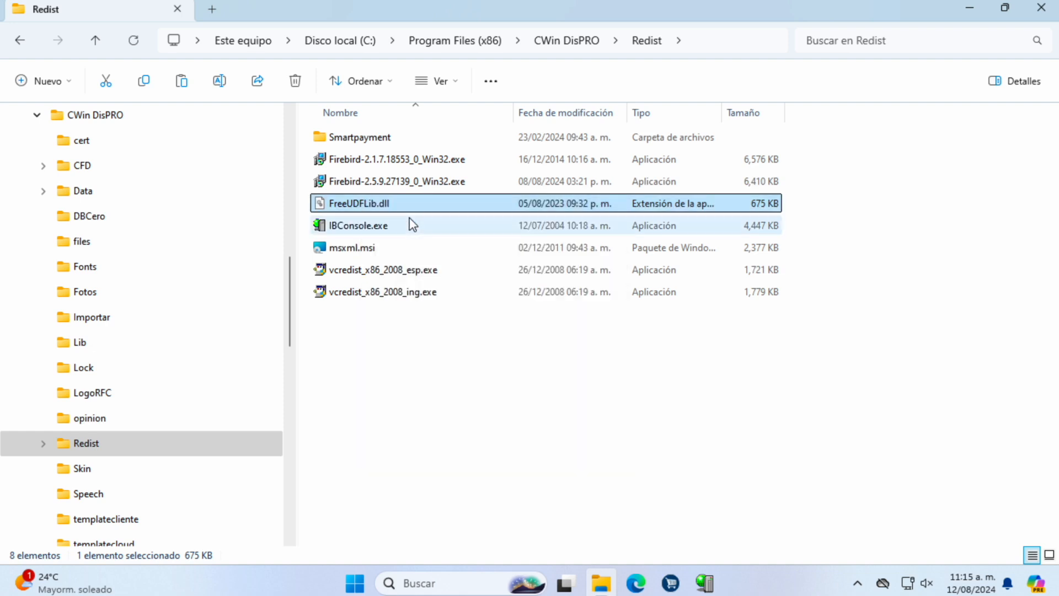
# Step: Paste FreeUDFLib.dll into FireBird\Firebird_2_5\UDF, granting administrator permission
pyautogui.click(37, 116)
pyautogui.click(37, 140)
pyautogui.click(43, 166)
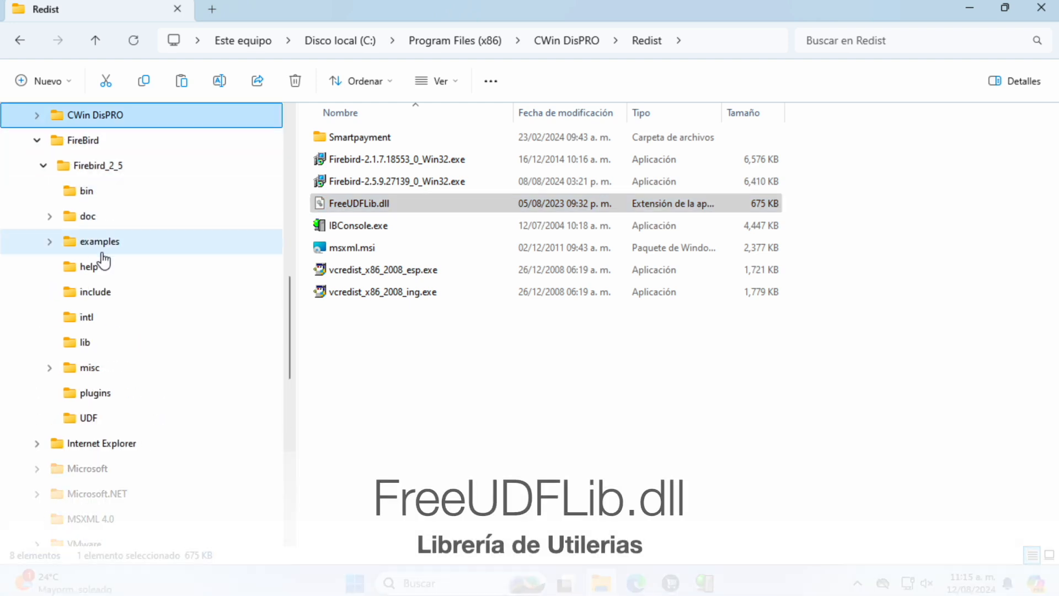
pyautogui.click(100, 419)
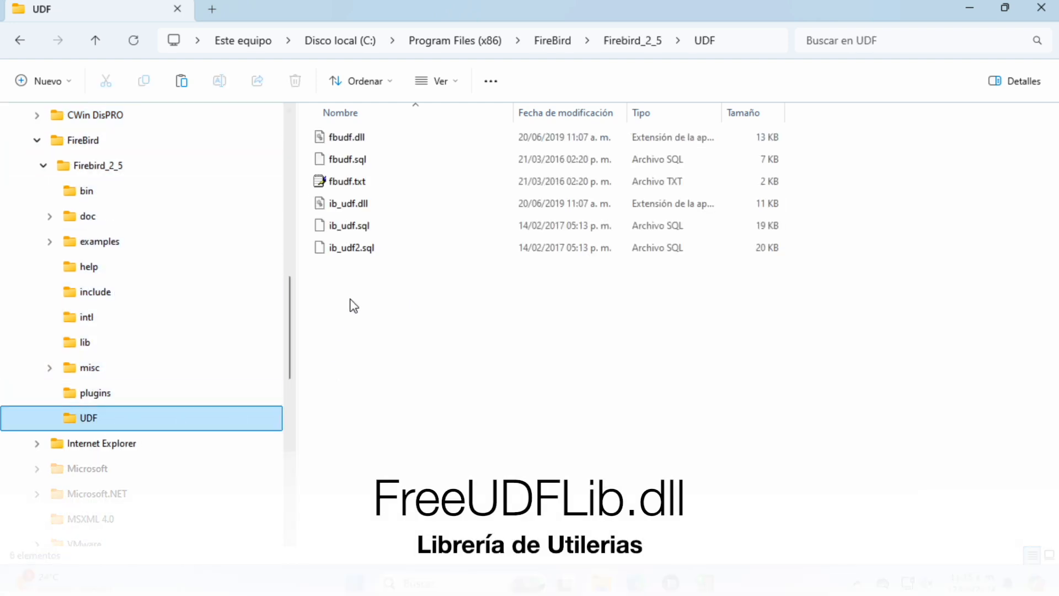
pyautogui.rightClick(355, 314)
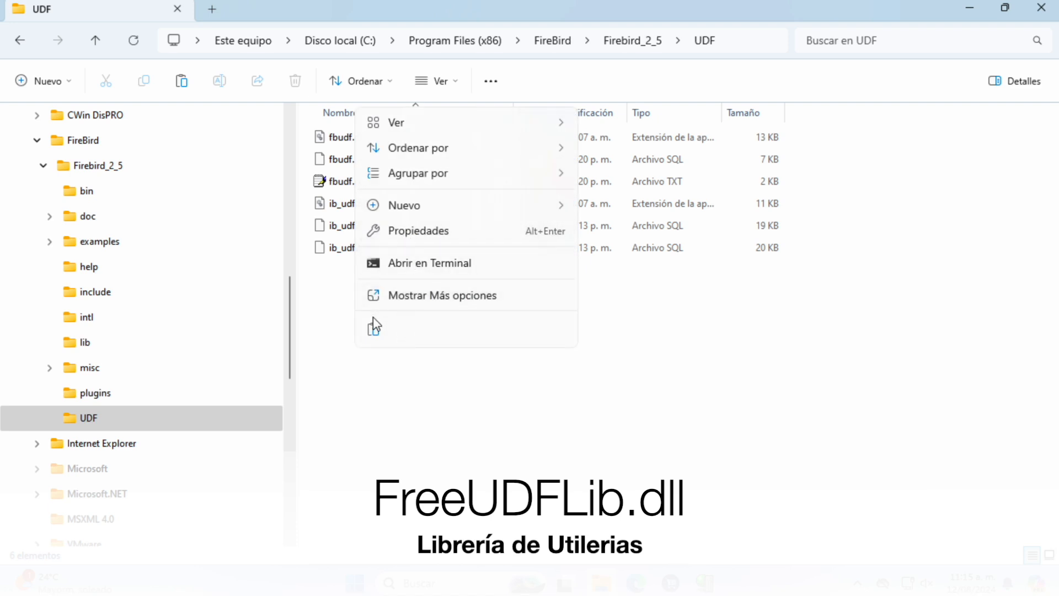
pyautogui.click(374, 326)
pyautogui.click(489, 199)
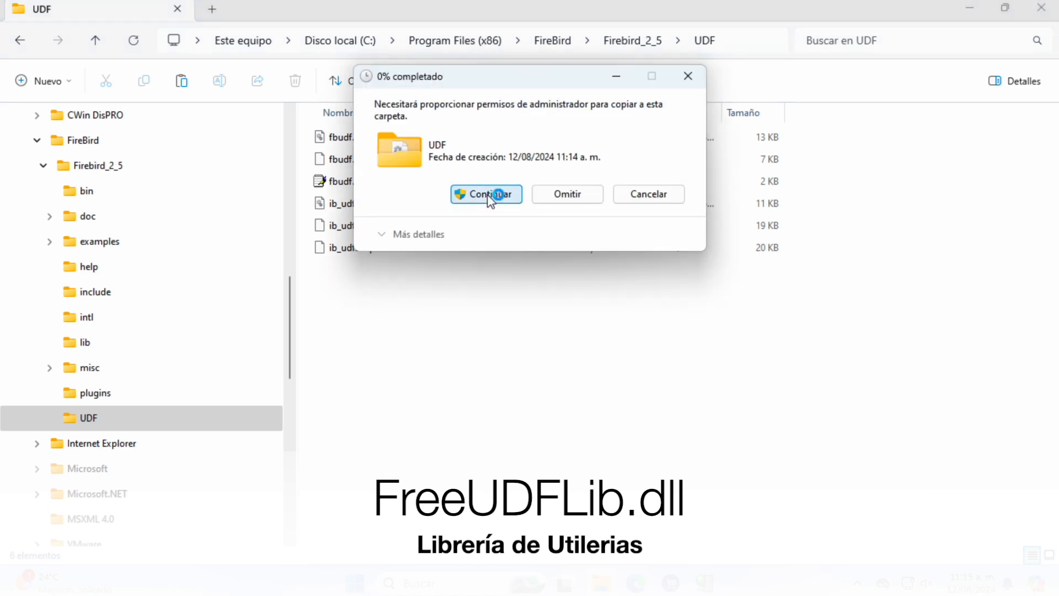
# Step: Return to the Firebird_2_5 folder and minimise File Explorer to show the desktop
pyautogui.click(452, 363)
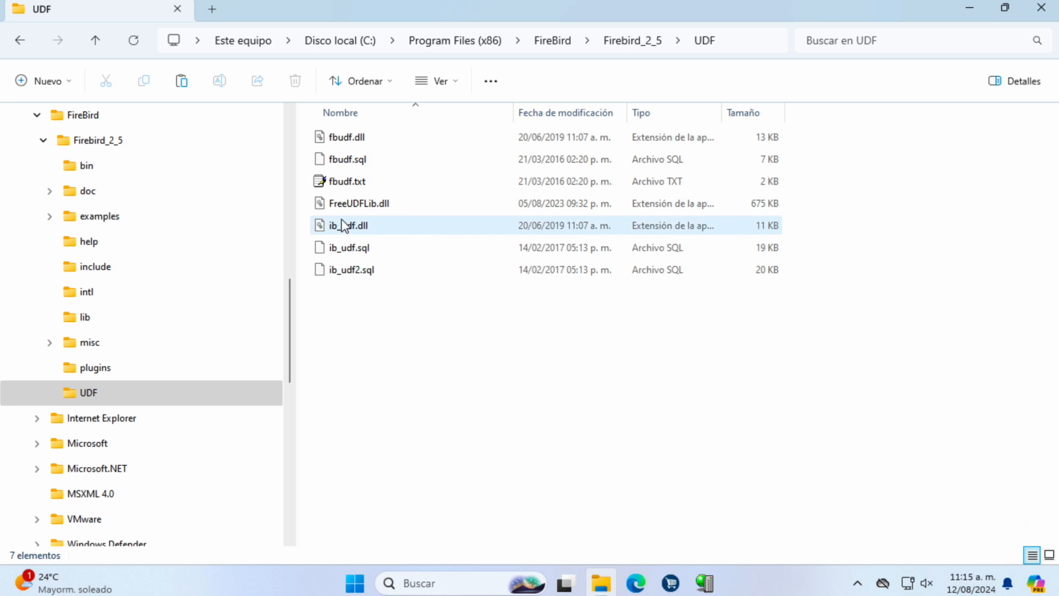
pyautogui.moveTo(354, 208)
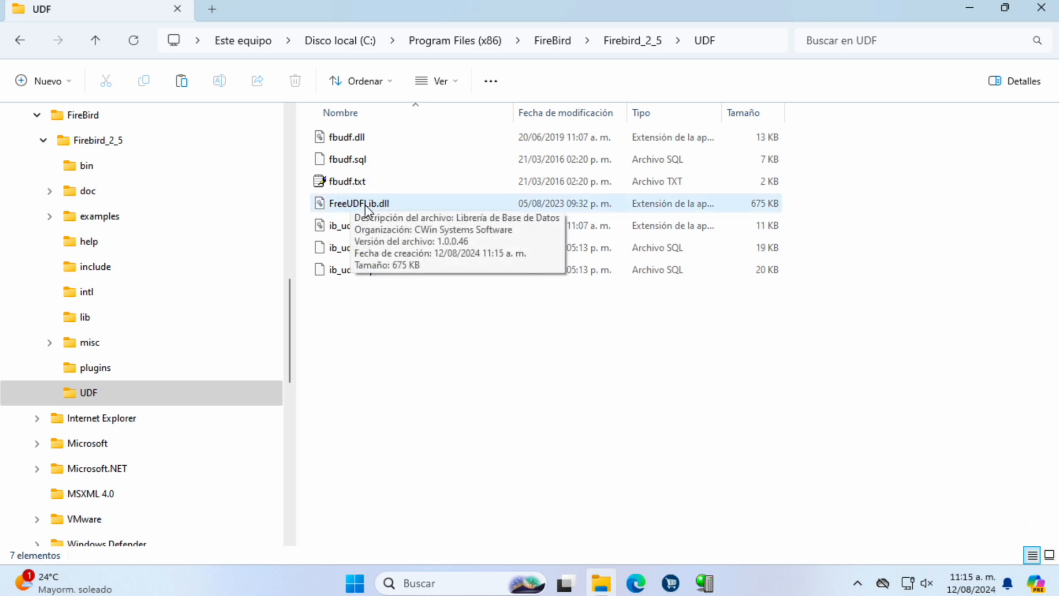
pyautogui.click(102, 145)
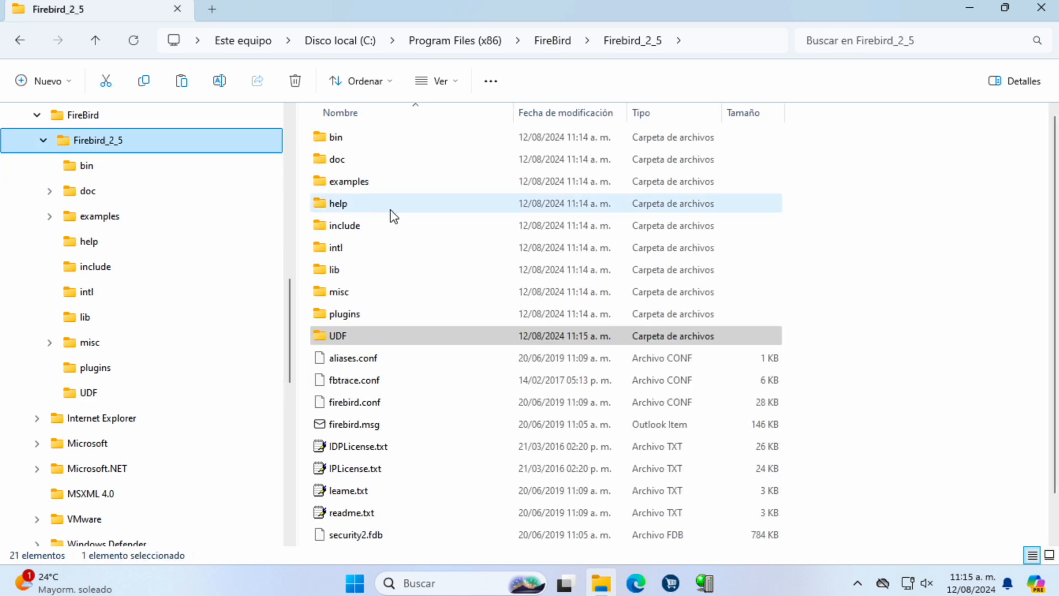
pyautogui.scroll(-1, 392, 507)
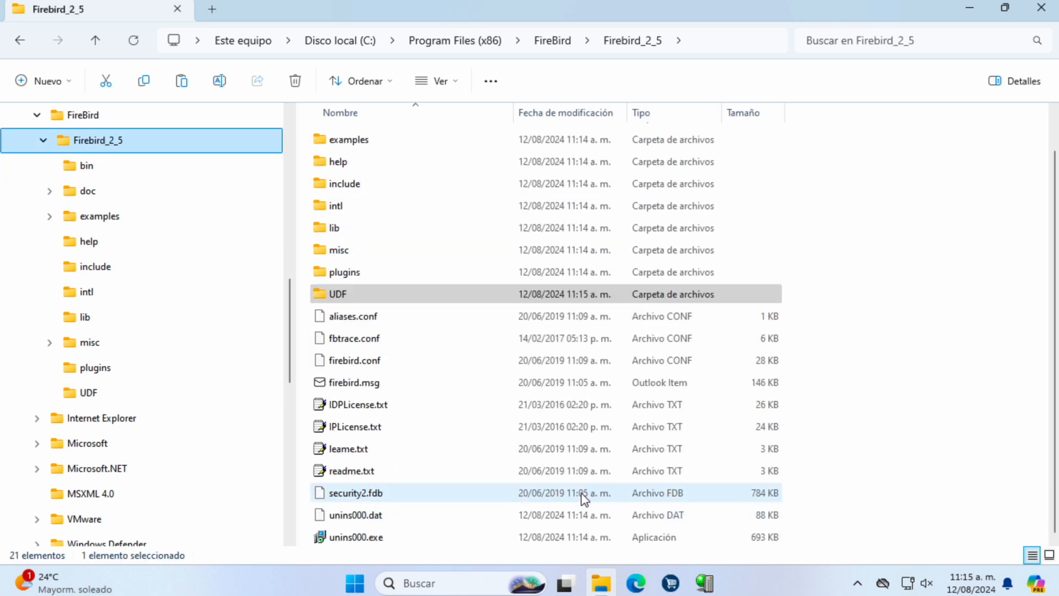
pyautogui.click(969, 8)
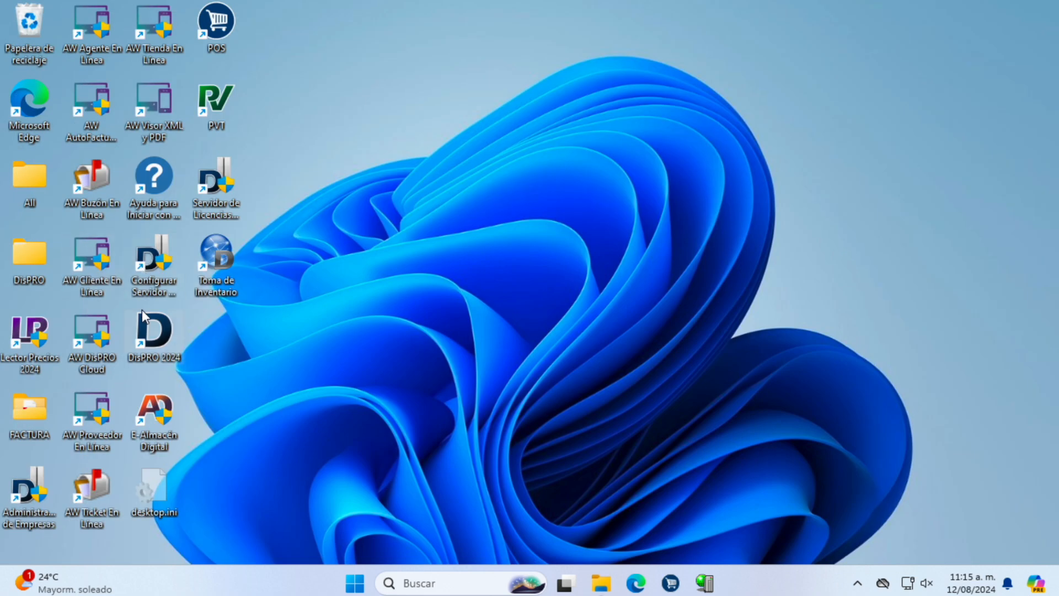
# Step: Start and close the license server, then log in to EMPRESA with the password and connect to Matriz
pyautogui.click(216, 181)
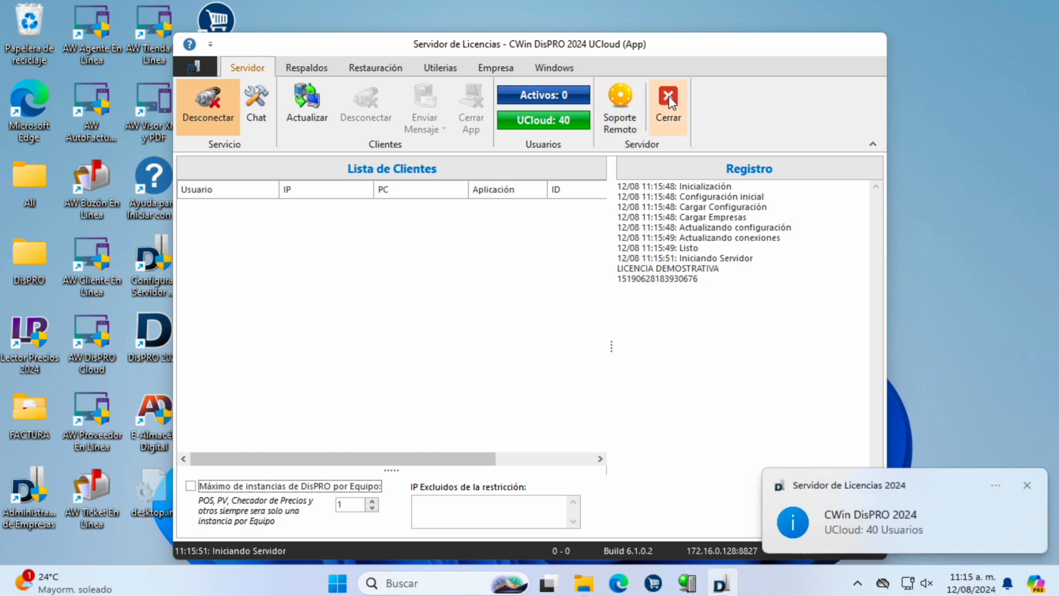
pyautogui.click(662, 102)
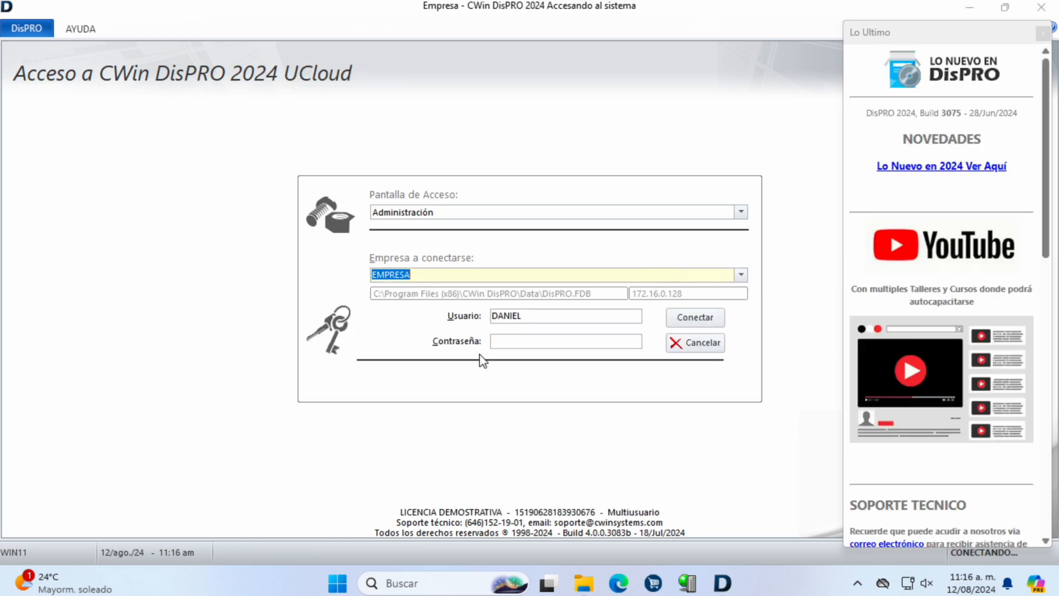
pyautogui.click(501, 343)
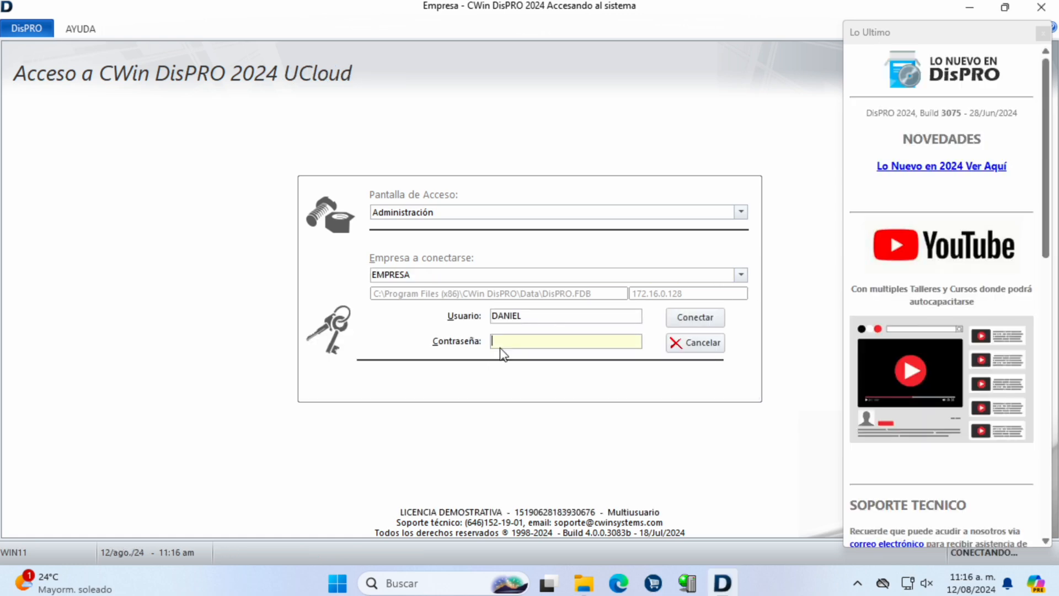
pyautogui.press('Return')
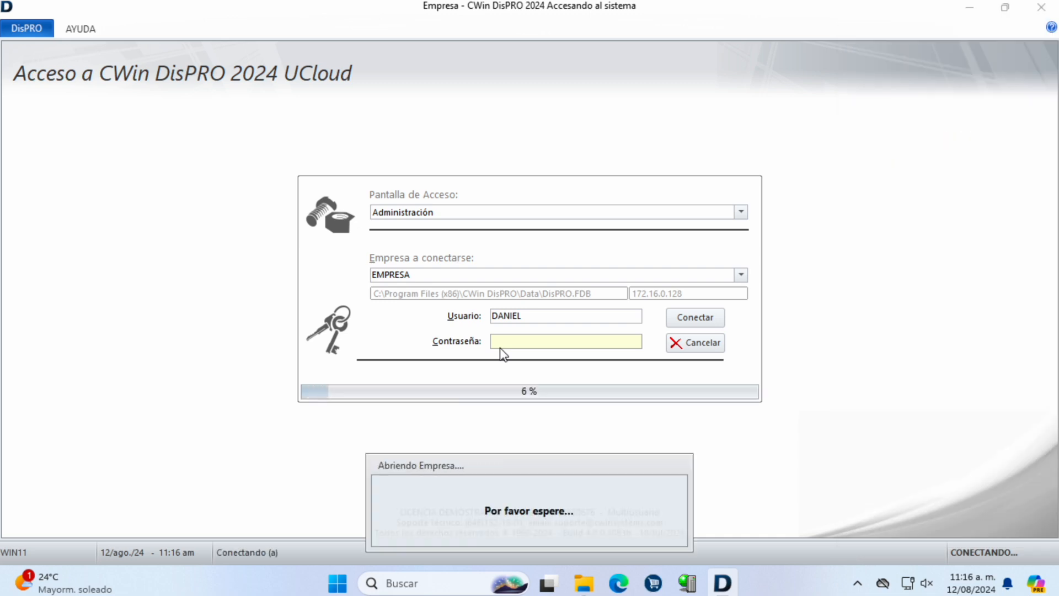
pyautogui.write('1')
pyautogui.click(711, 319)
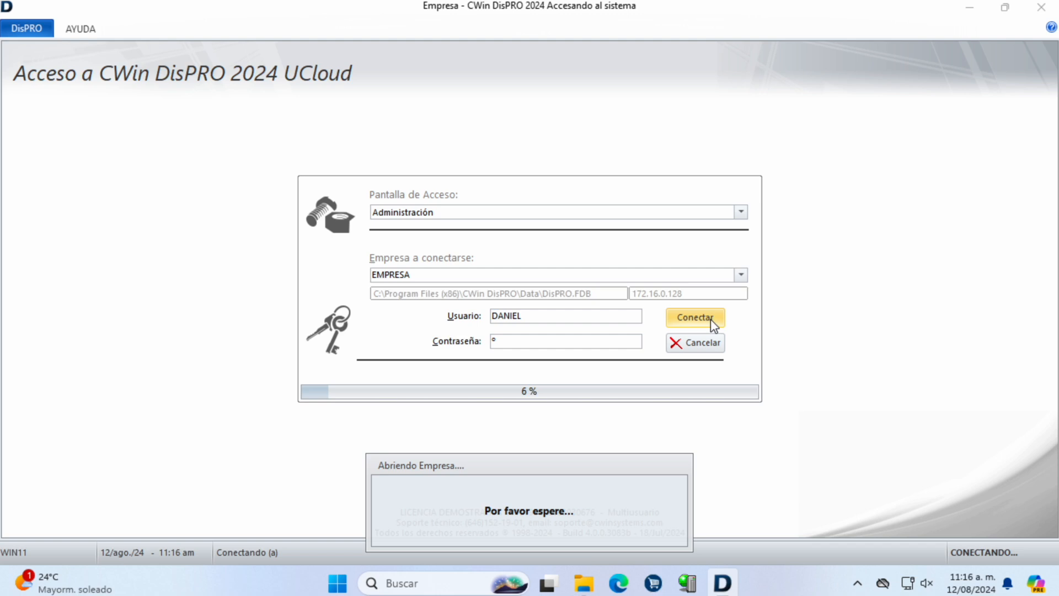
pyautogui.click(712, 272)
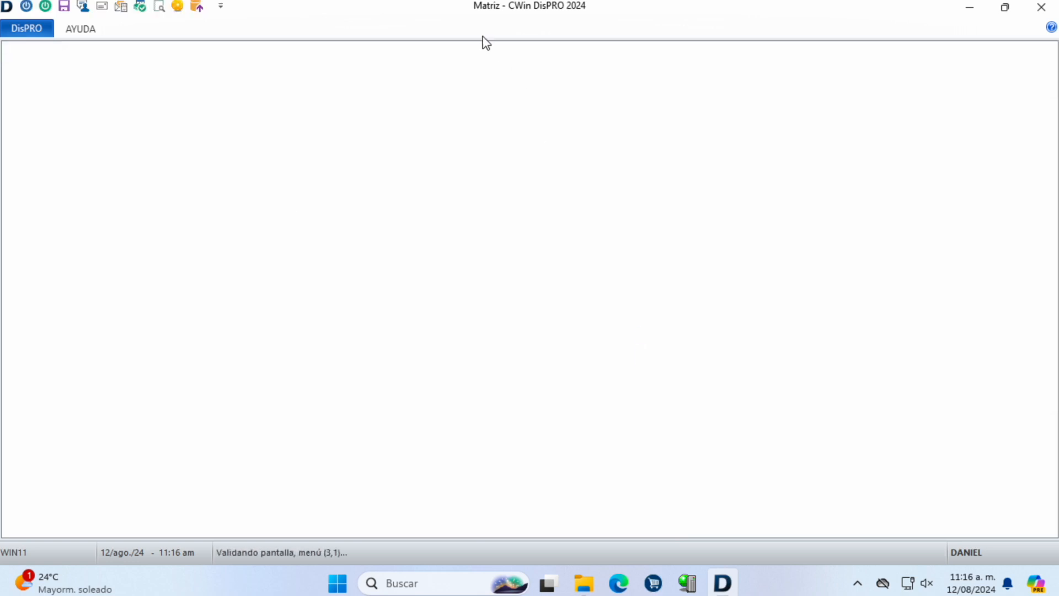
# Step: Unfilter the article catalogue and select ACEITE CHEVRON SUPREME 20W-50 946ML and ACEITE HOGARCOMESTIBLE SOYA 845ML
pyautogui.click(345, 30)
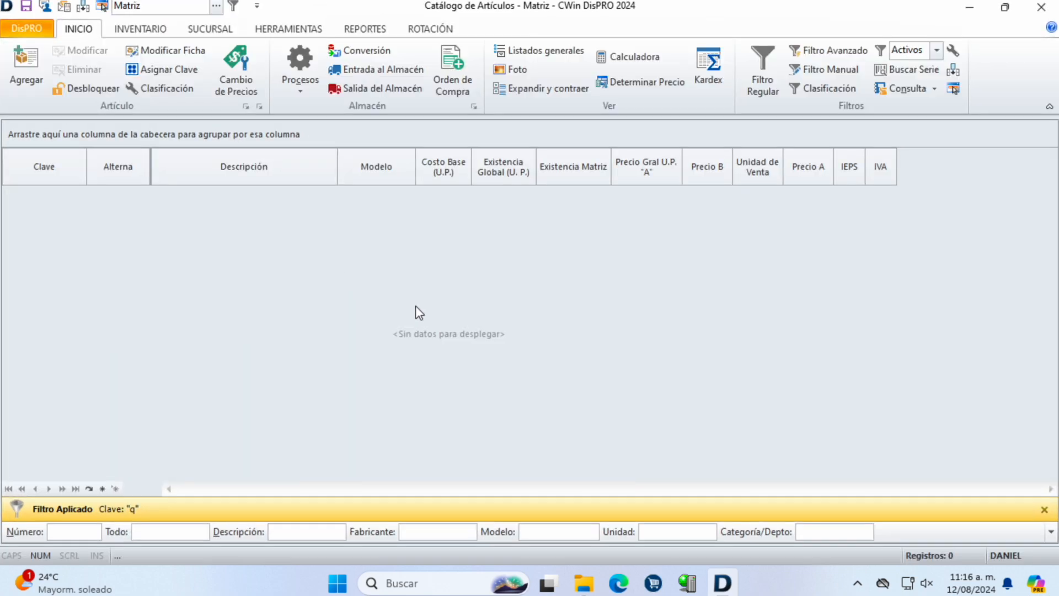
pyautogui.click(1044, 509)
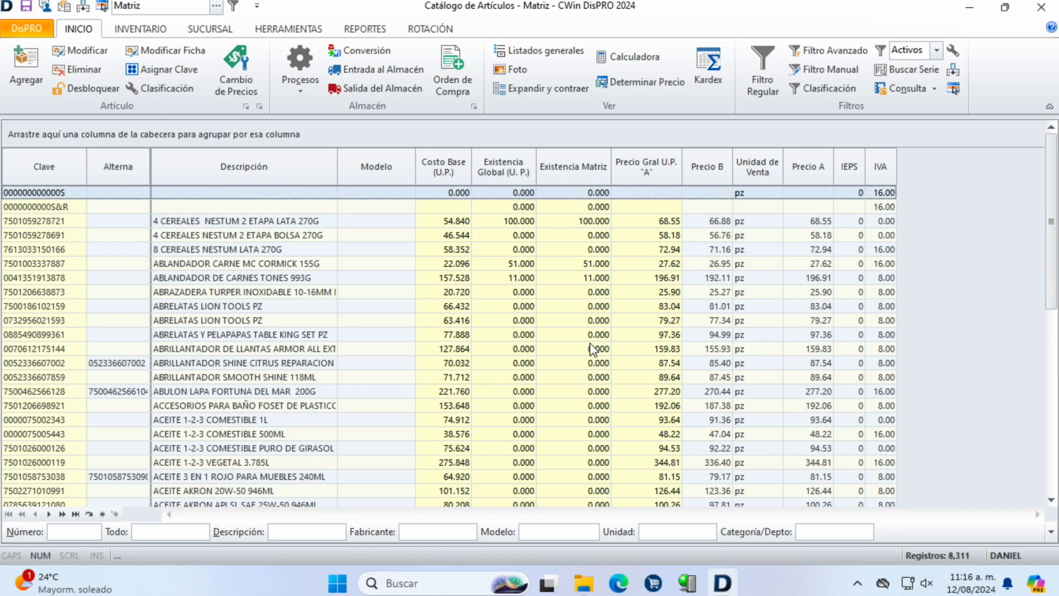
pyautogui.scroll(-10, 617, 414)
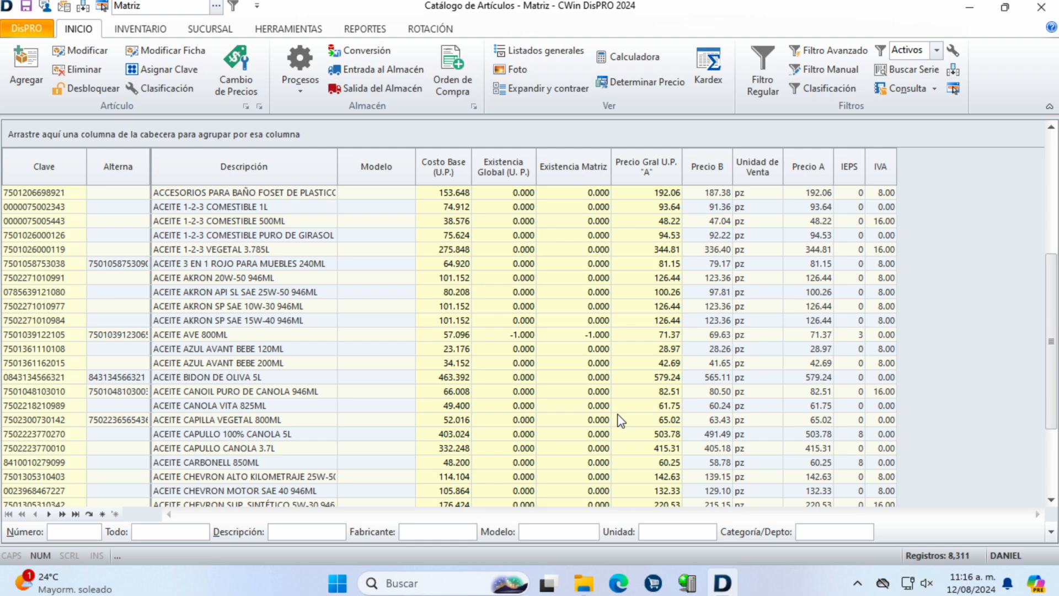
pyautogui.scroll(-3, 621, 420)
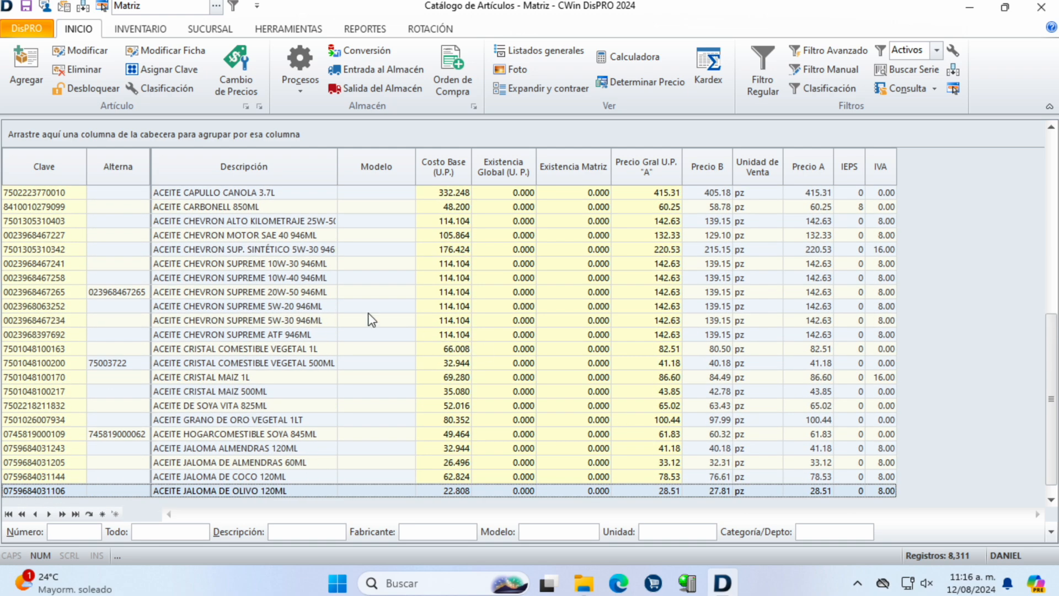
pyautogui.click(326, 294)
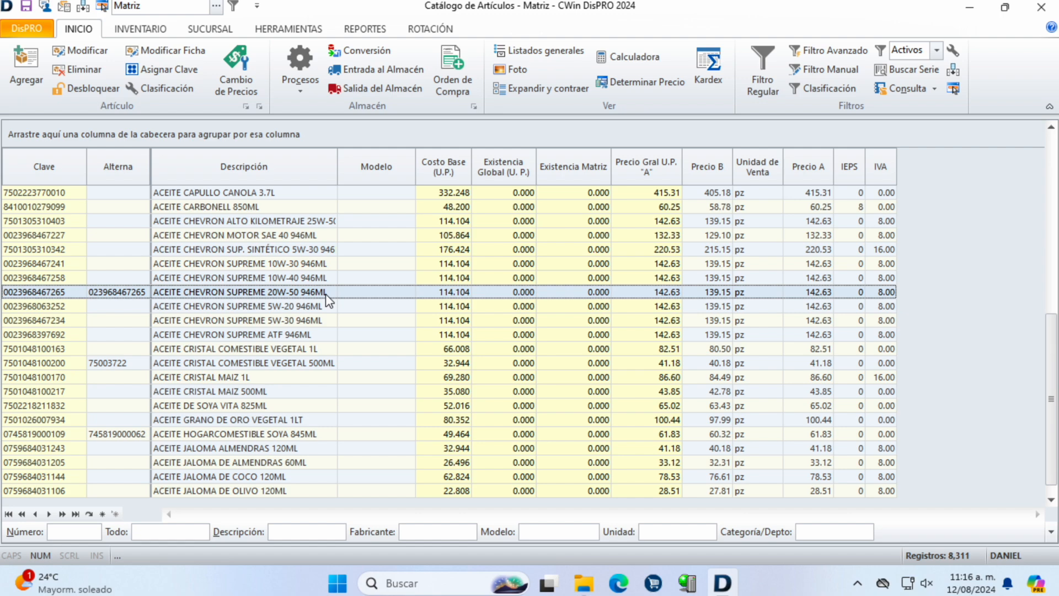
pyautogui.scroll(-5, 328, 296)
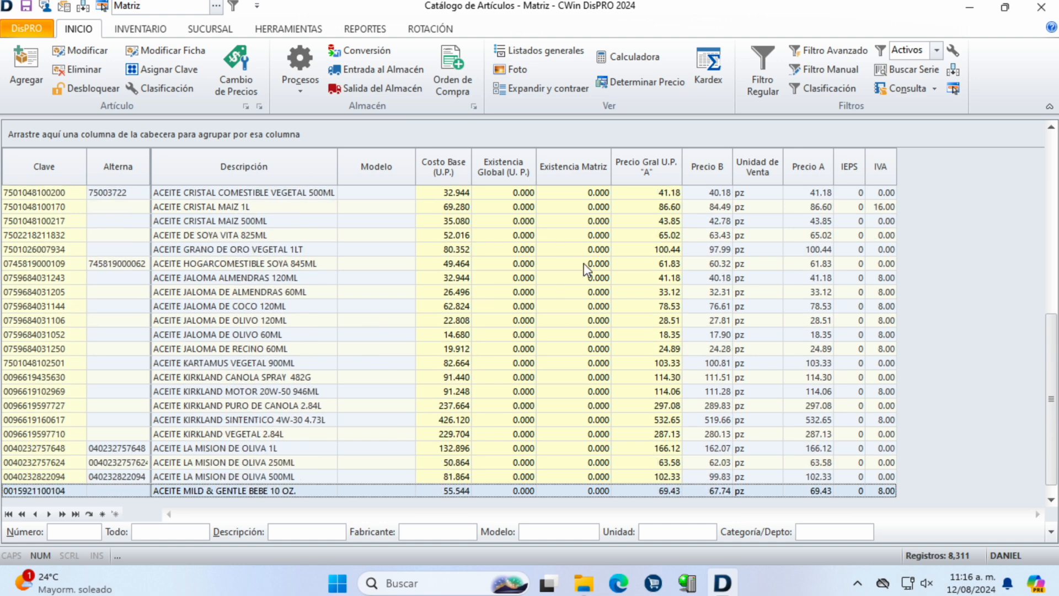
pyautogui.click(343, 265)
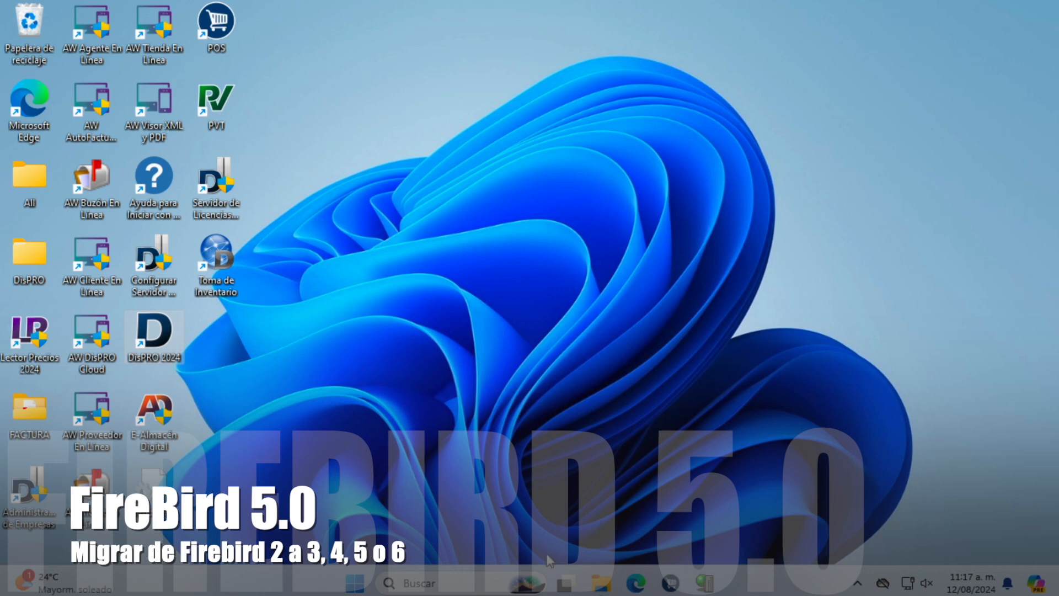
# Step: Search 'firebirdsql' in the browser and open the Firebird downloads page
pyautogui.click(640, 585)
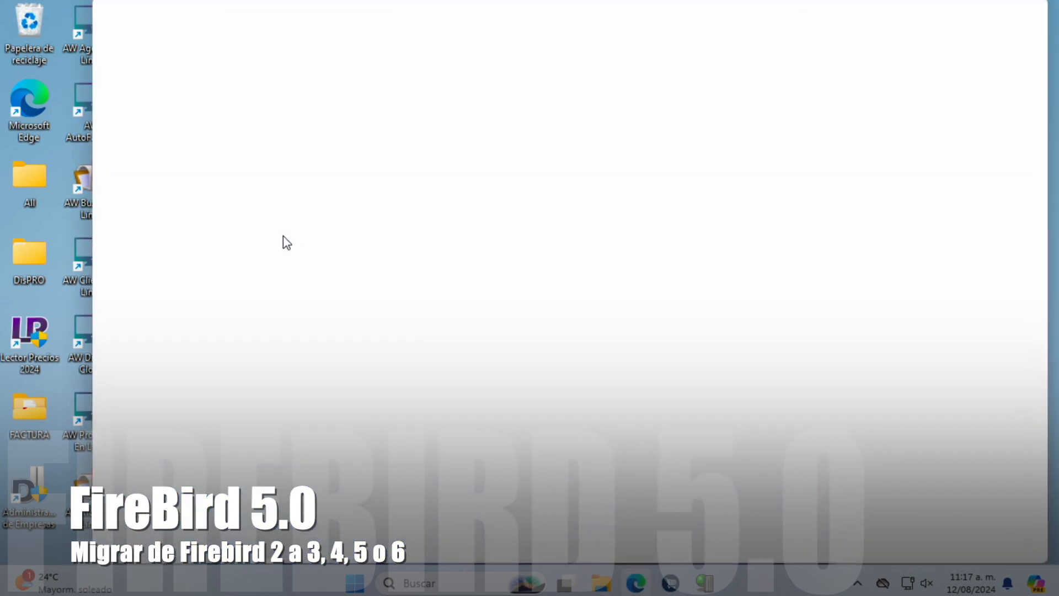
pyautogui.write('firebirdsql')
pyautogui.press('Return')
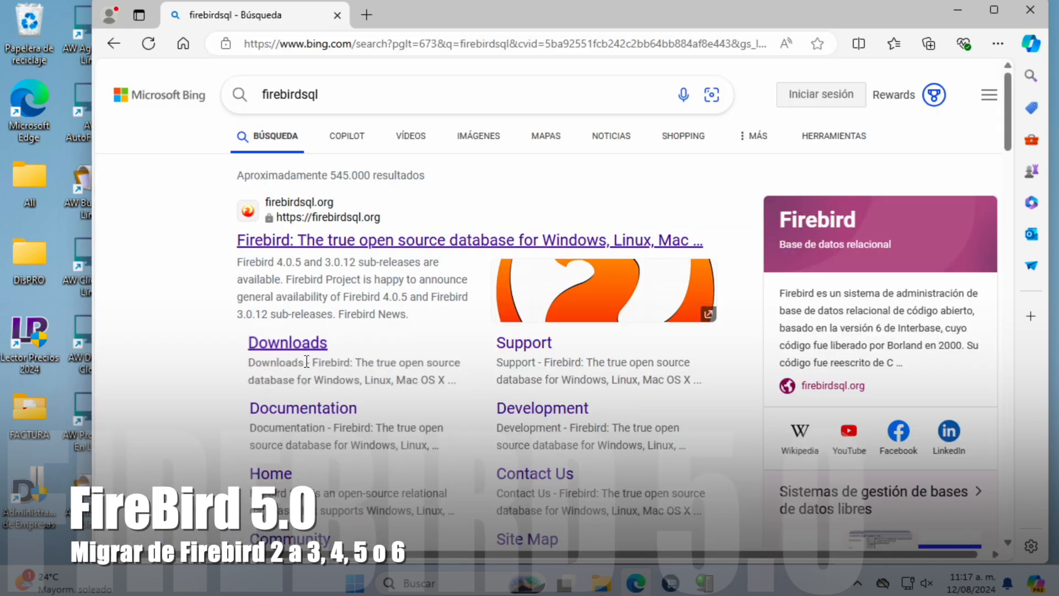
pyautogui.click(305, 353)
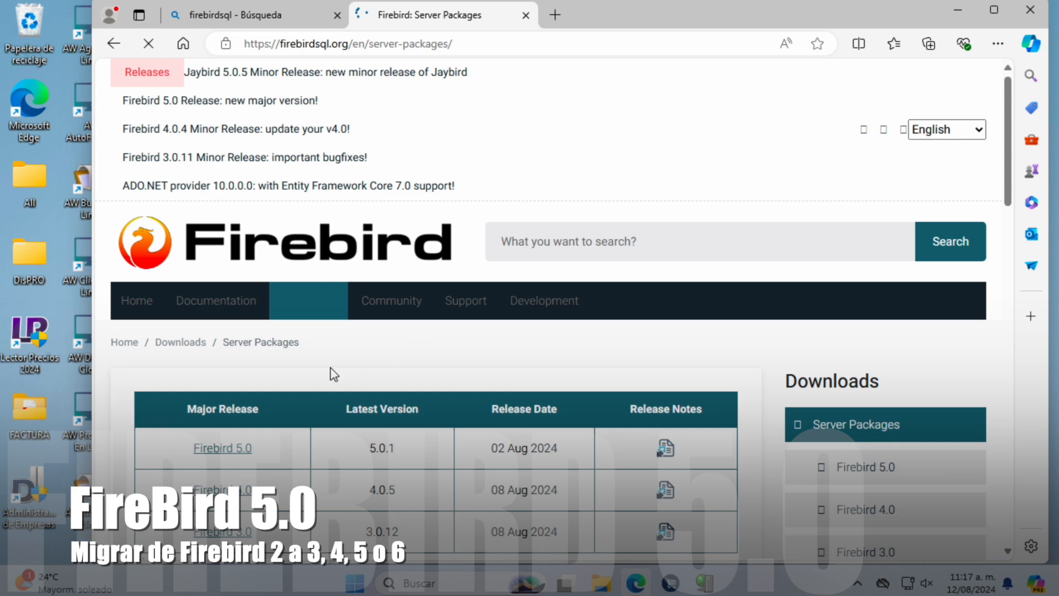
pyautogui.scroll(-5, 348, 364)
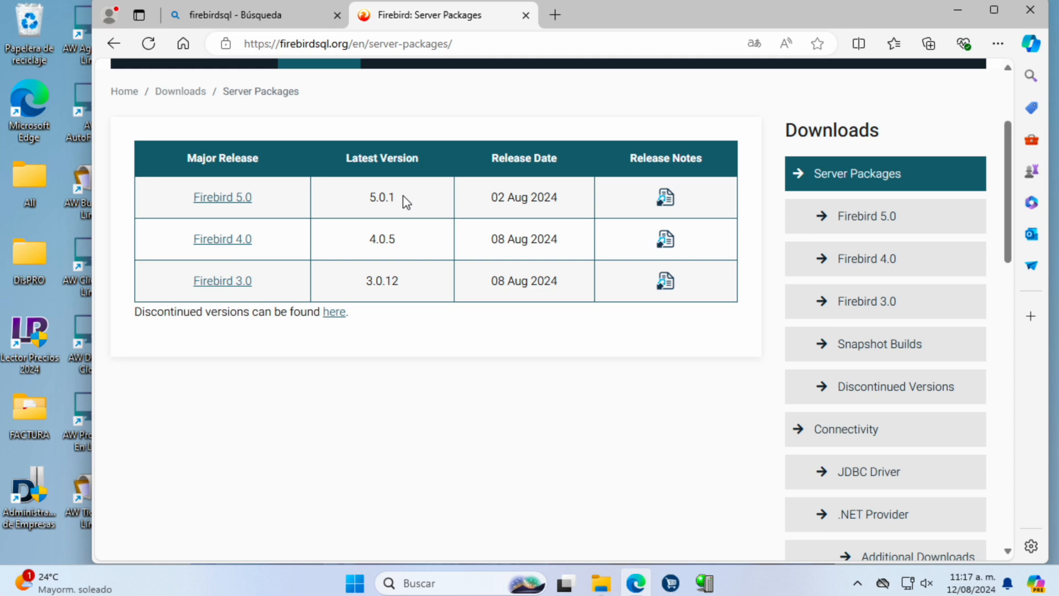
# Step: On the Firebird 5.0 page, download the 32-bit Windows installer Firebird-5.0.1.1469-0-windows-x86.exe
pyautogui.click(221, 197)
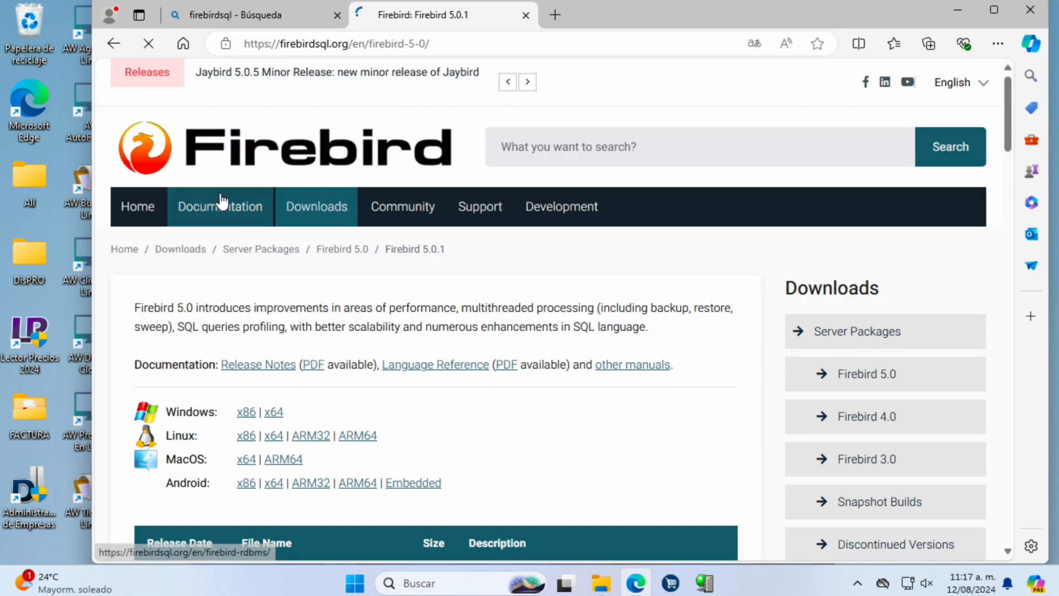
pyautogui.scroll(-6, 483, 365)
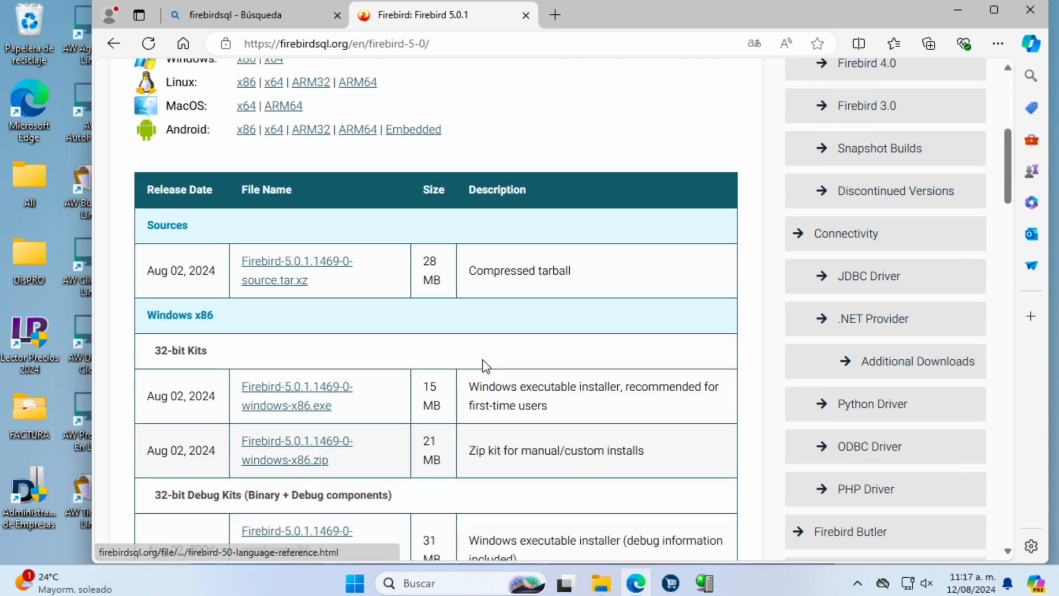
pyautogui.scroll(-2, 483, 365)
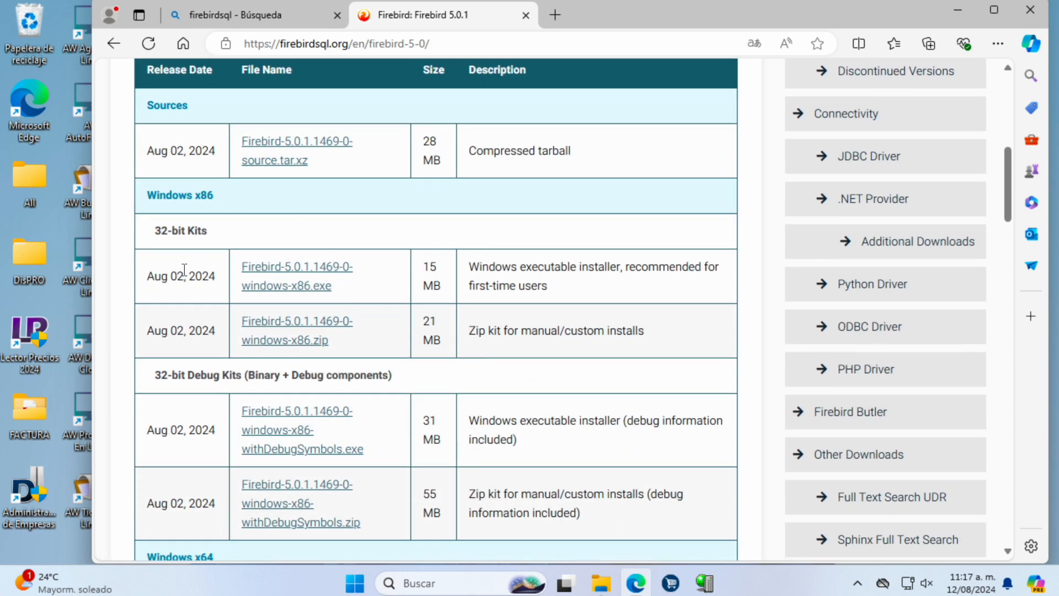
pyautogui.click(314, 271)
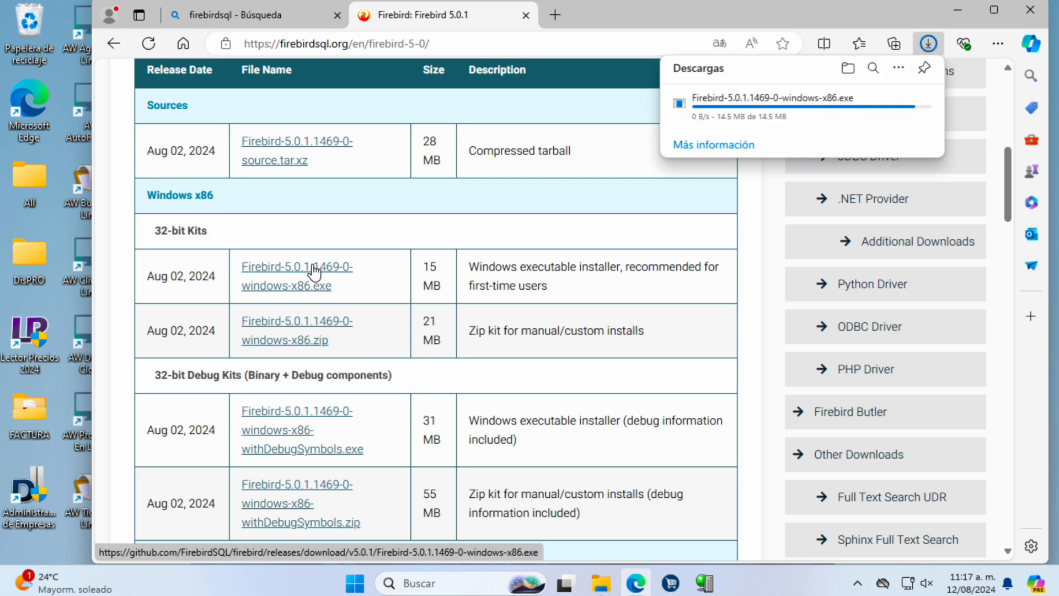
# Step: Keep the flagged Firebird 5.0.1 x86 installer download despite Edge's warning
pyautogui.moveTo(862, 121)
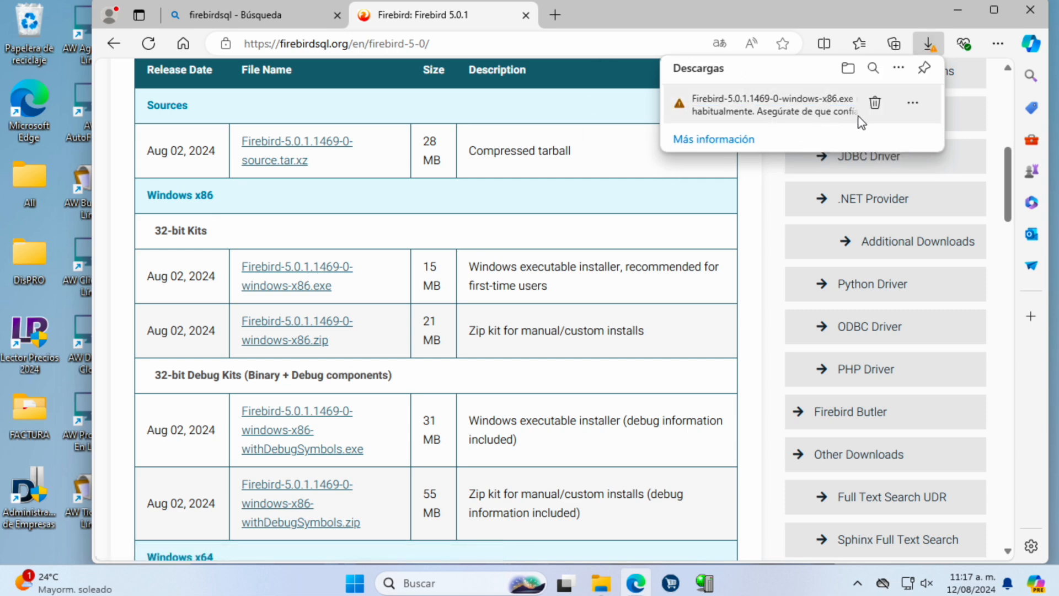
pyautogui.click(915, 106)
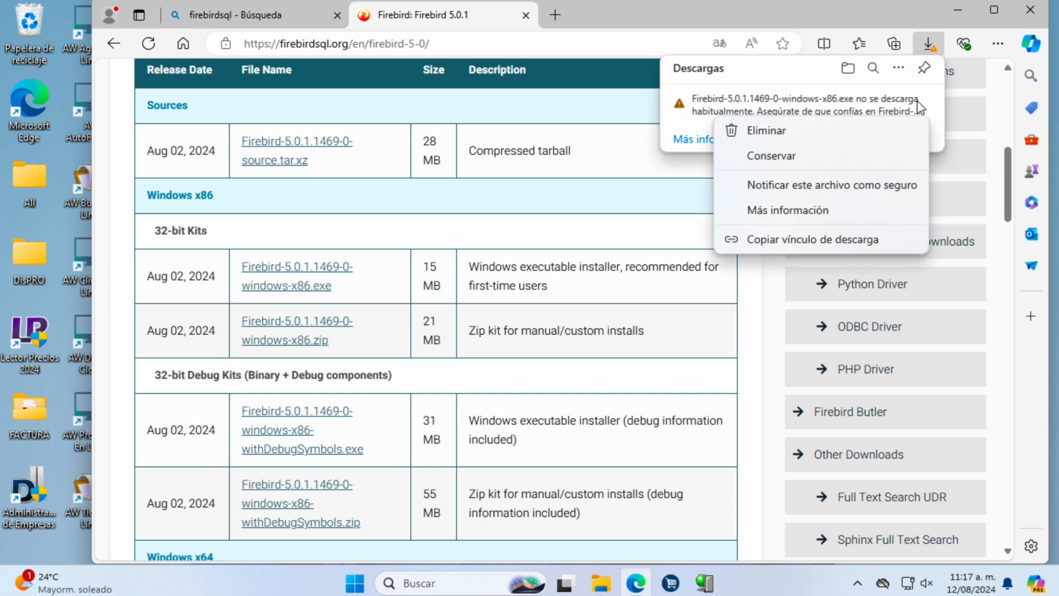
pyautogui.click(781, 157)
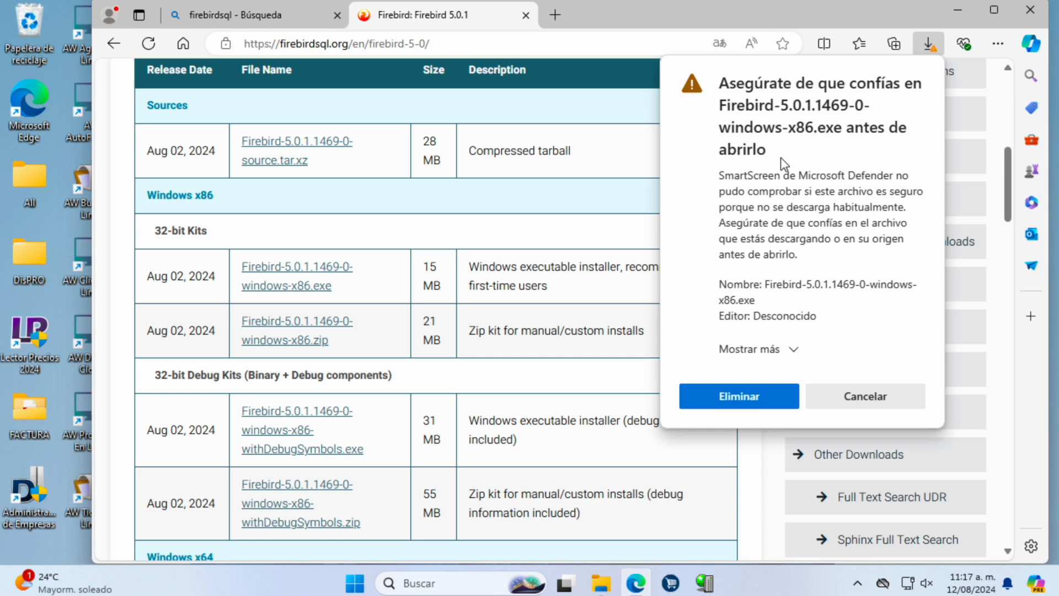
pyautogui.click(757, 349)
pyautogui.click(770, 388)
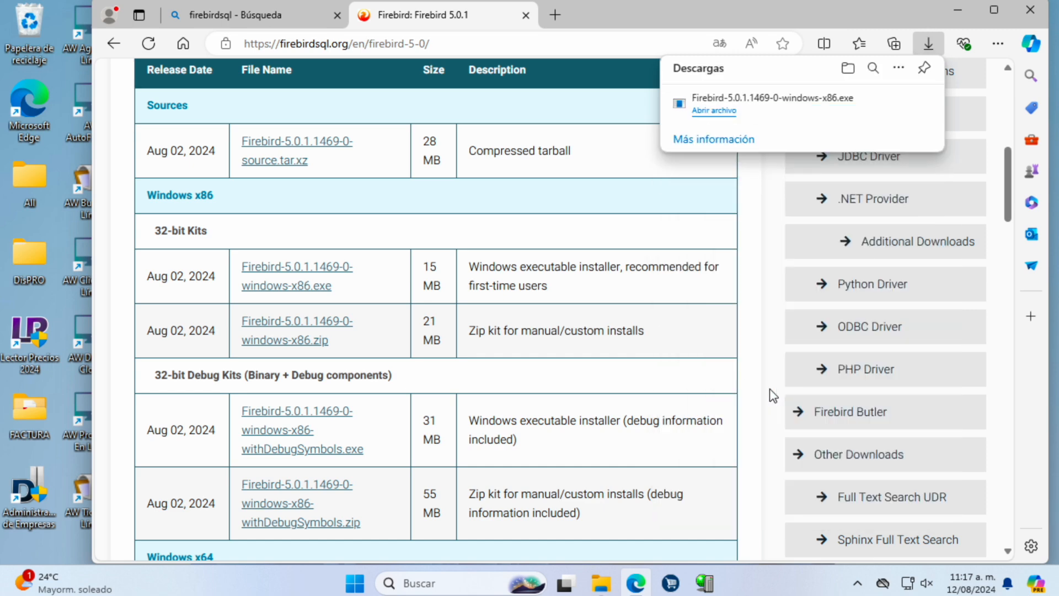
# Step: Close the Firebird 5.0.1 page and Edge, then close the Firebird_2_5 File Explorer window
pyautogui.click(561, 109)
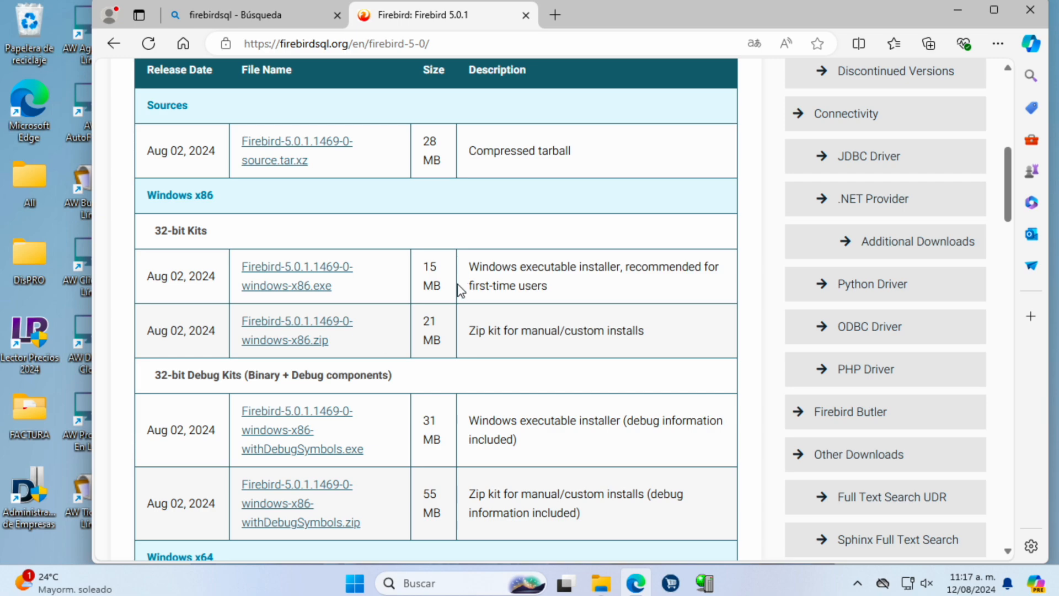
pyautogui.scroll(7, 459, 284)
pyautogui.scroll(2, 453, 301)
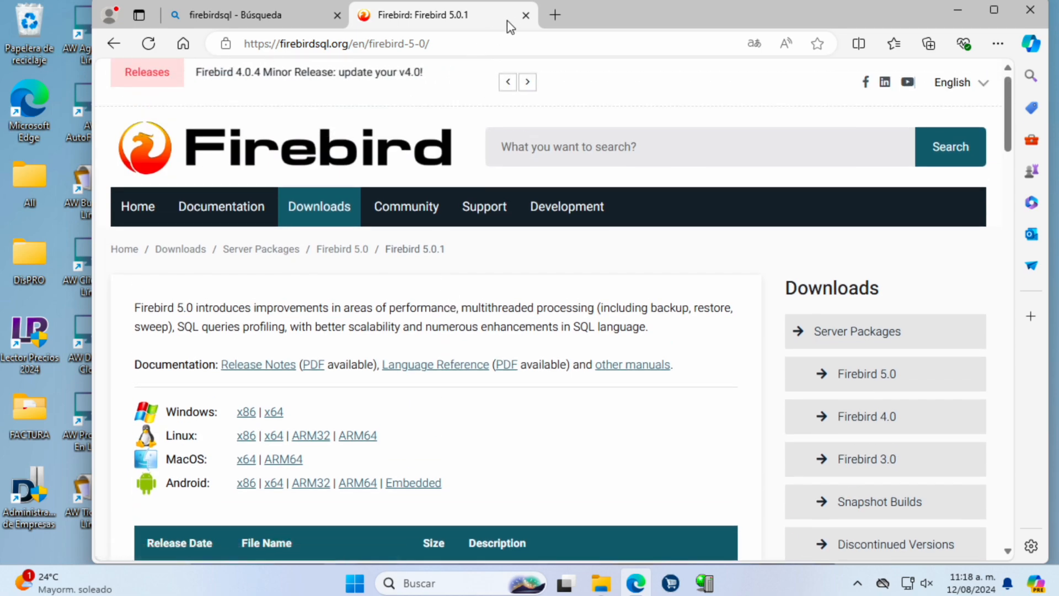
pyautogui.click(526, 16)
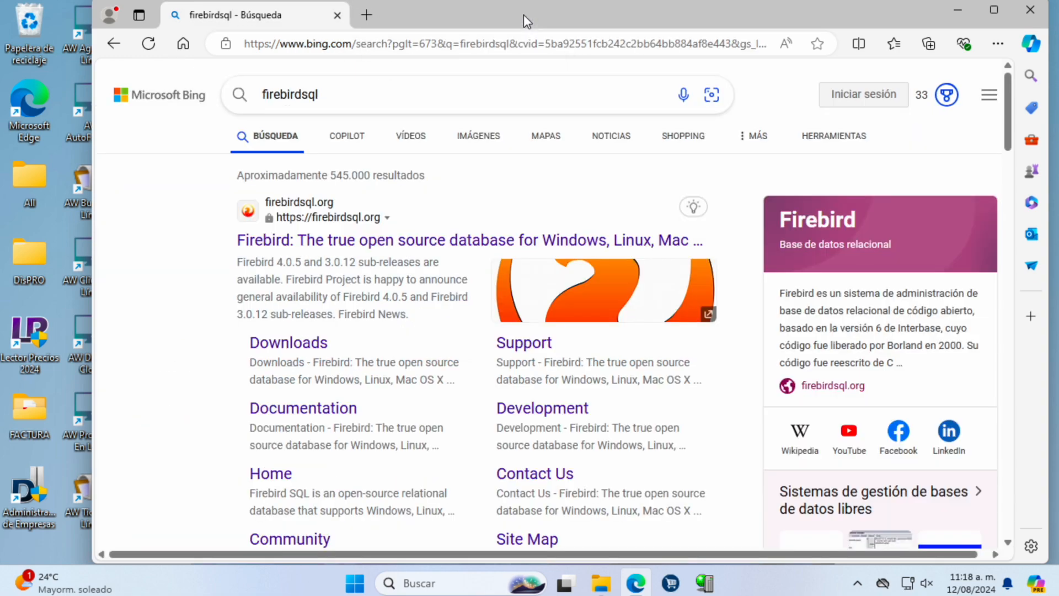
pyautogui.click(1029, 10)
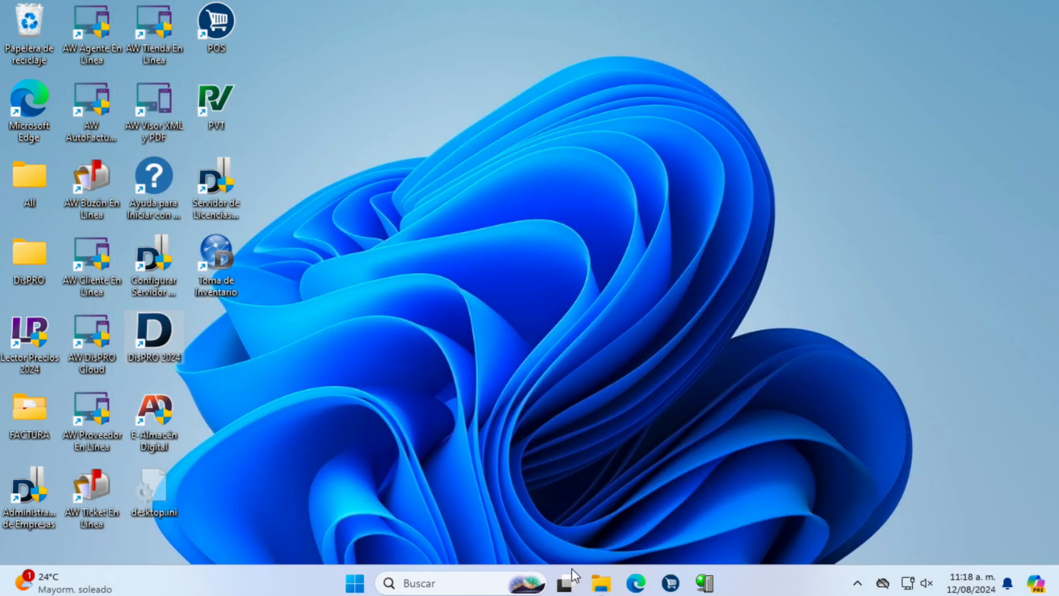
pyautogui.click(601, 583)
pyautogui.click(43, 141)
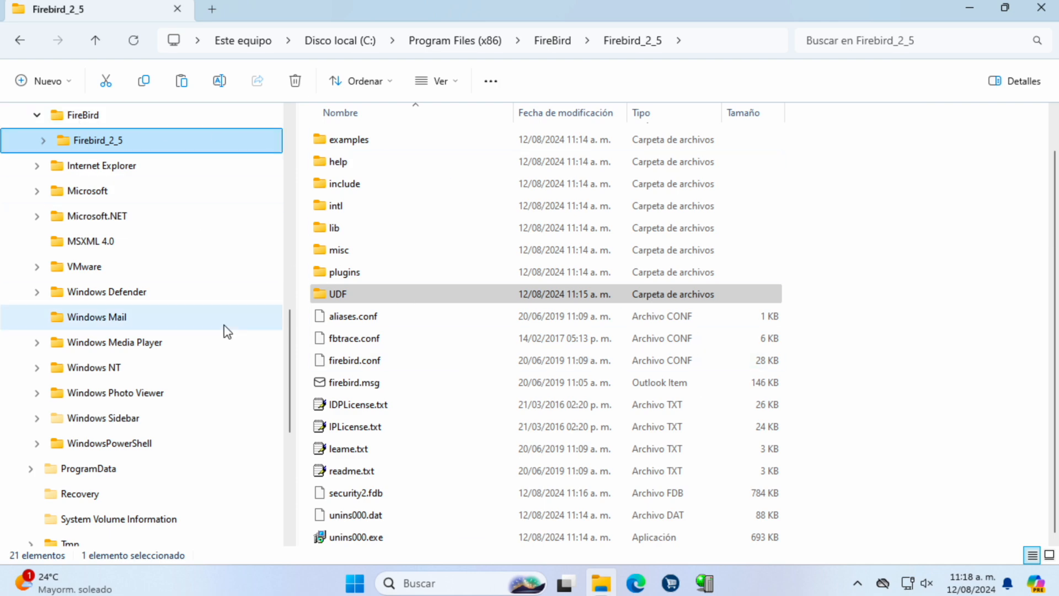
pyautogui.click(1040, 8)
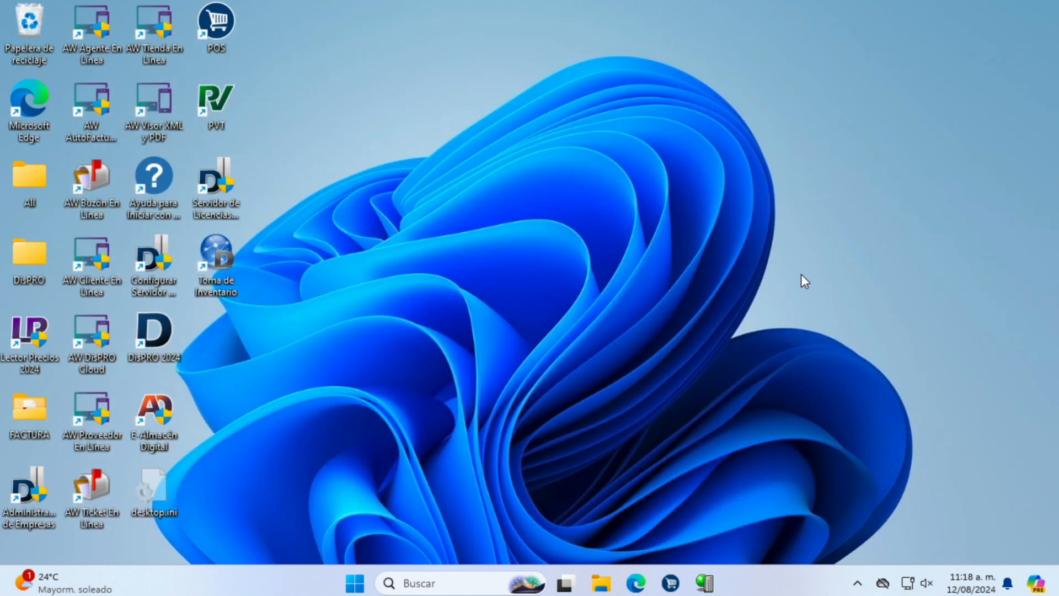
# Step: Bring up the DisPRO Servidor de Licencias from the tray and show its company list
pyautogui.click(858, 585)
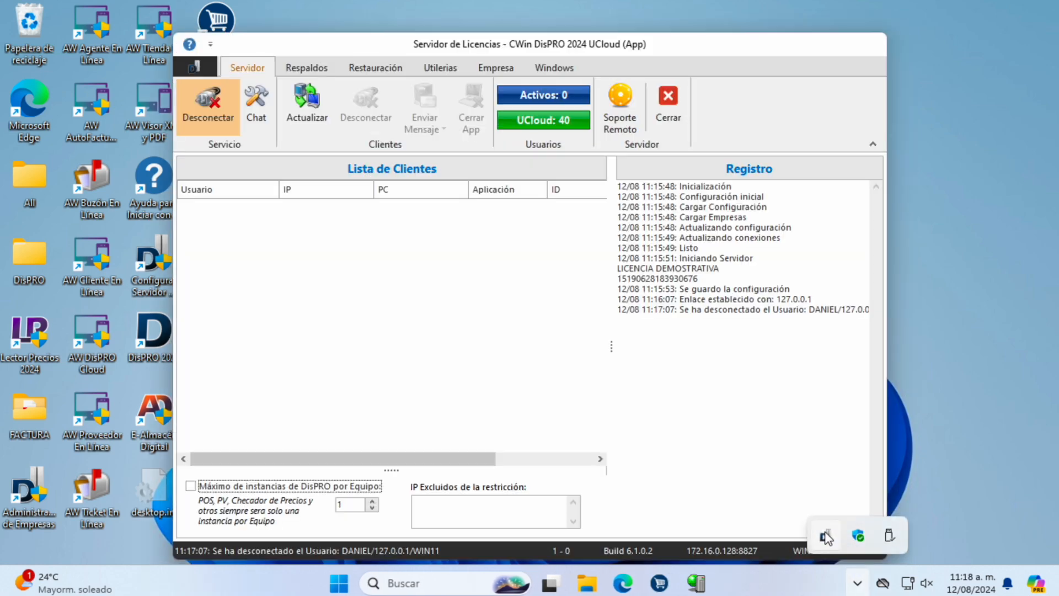
pyautogui.click(824, 535)
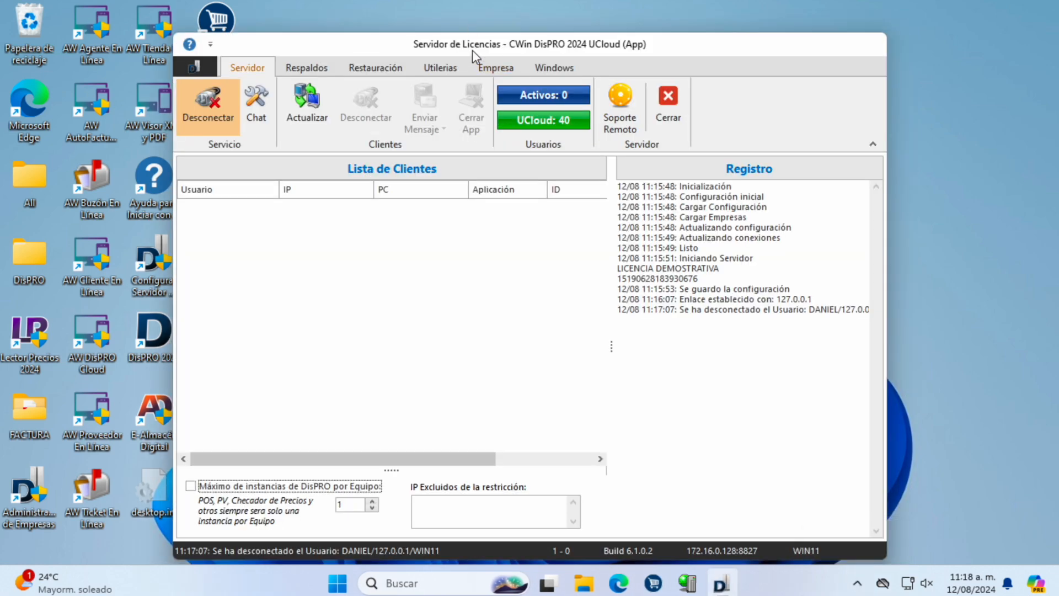
pyautogui.click(492, 66)
pyautogui.moveTo(481, 46); pyautogui.dragTo(653, 23)
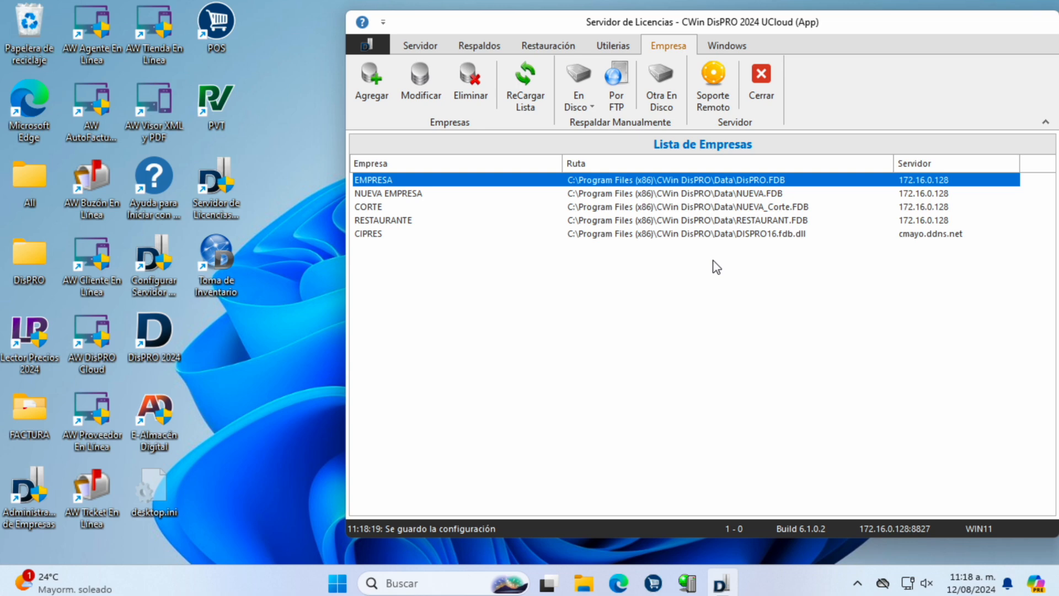
# Step: Back up the NUEVA EMPRESA database to disk as Resp_1_240812_1118.zip and view the backups
pyautogui.click(397, 194)
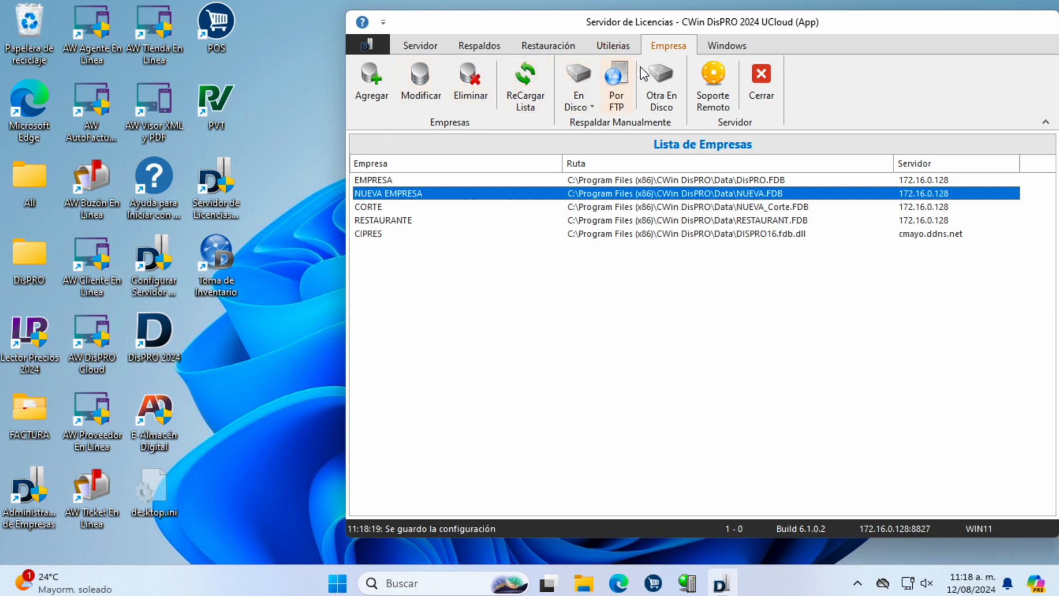
pyautogui.click(581, 96)
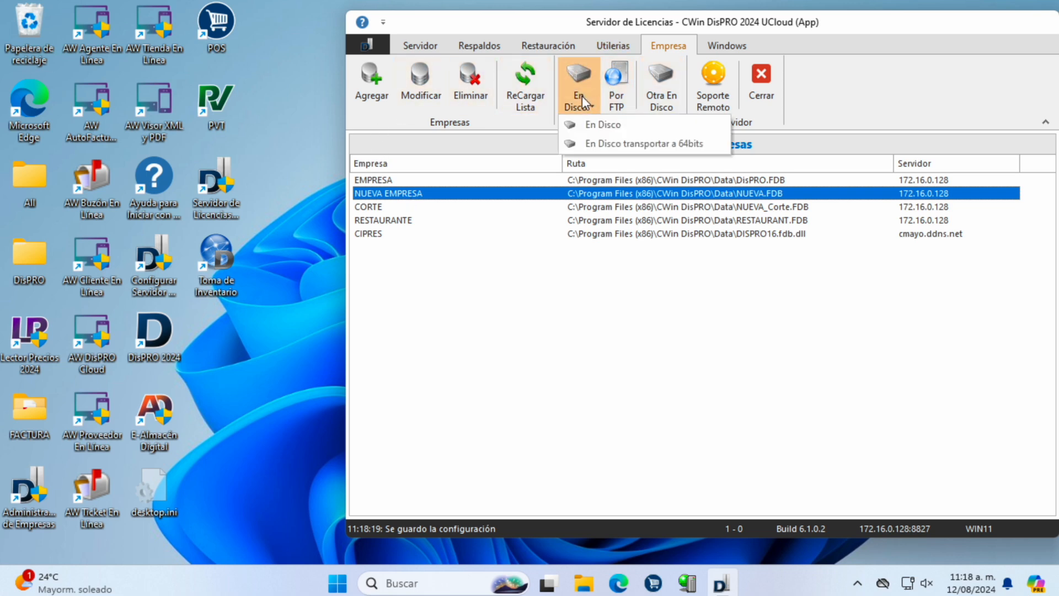
pyautogui.click(598, 124)
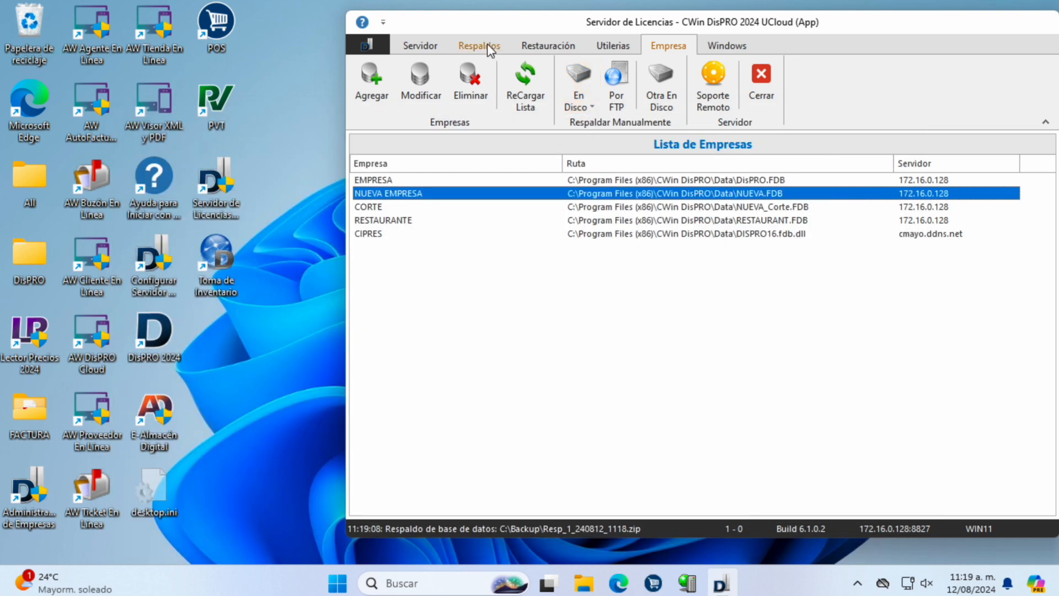
pyautogui.click(487, 45)
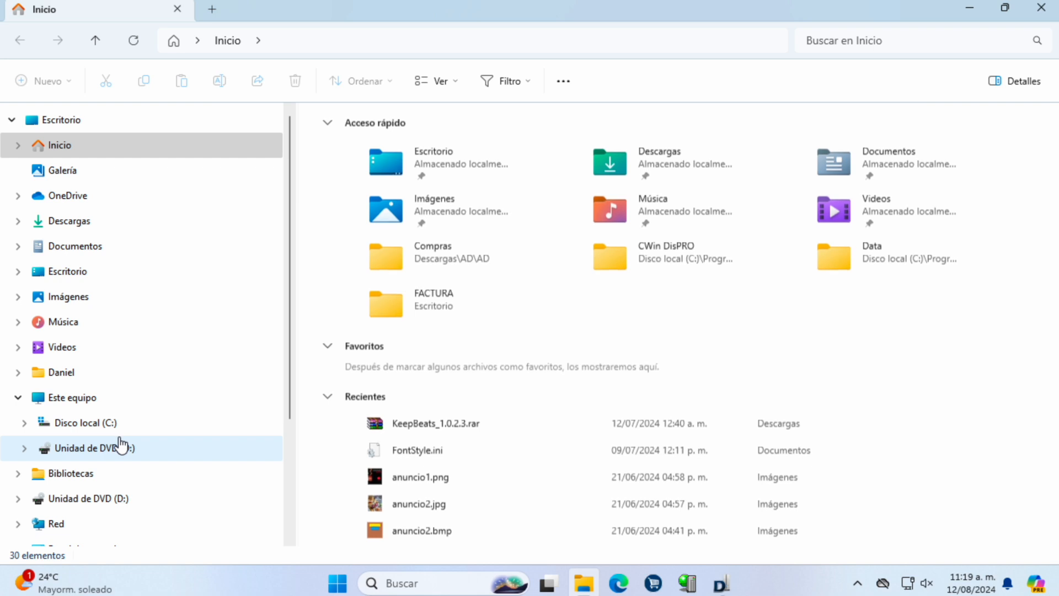
# Step: Extract Resp_1_240812_1118.zip in C:\Backup into its own Resp_1_240812_1118 folder
pyautogui.click(113, 427)
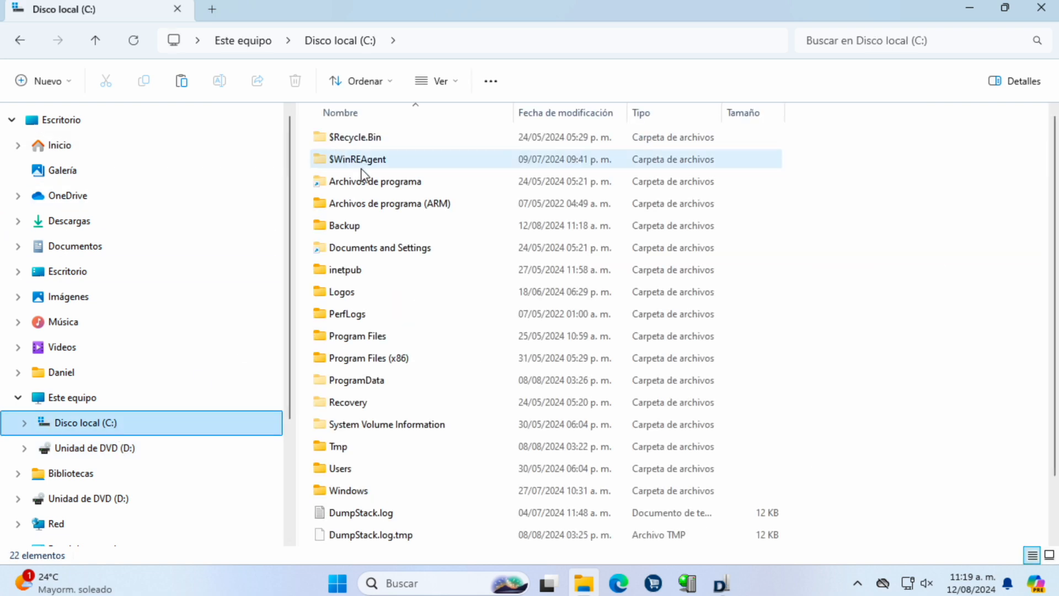
pyautogui.doubleClick(359, 226)
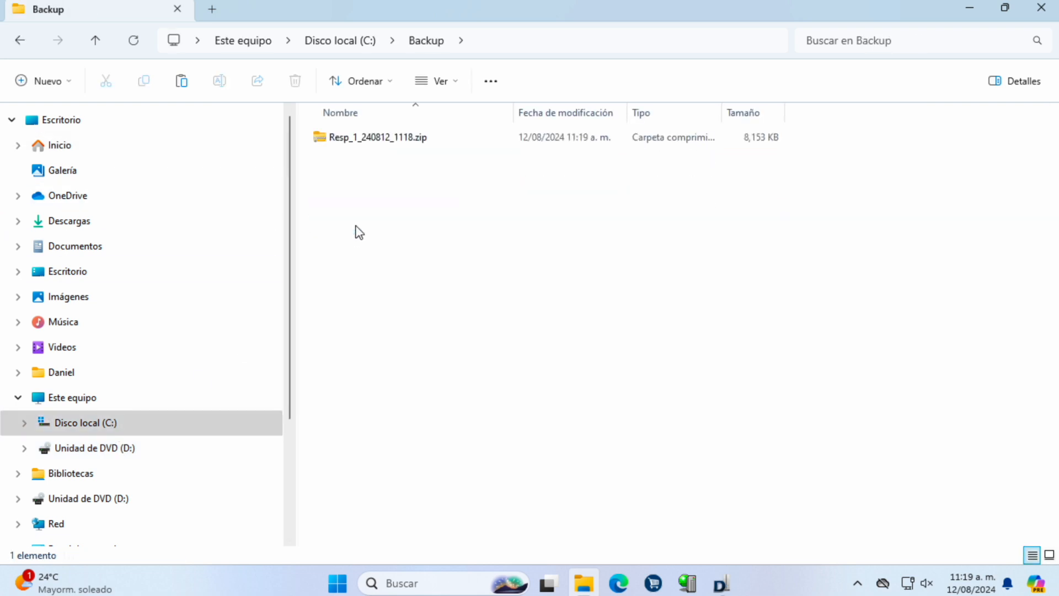
pyautogui.rightClick(379, 140)
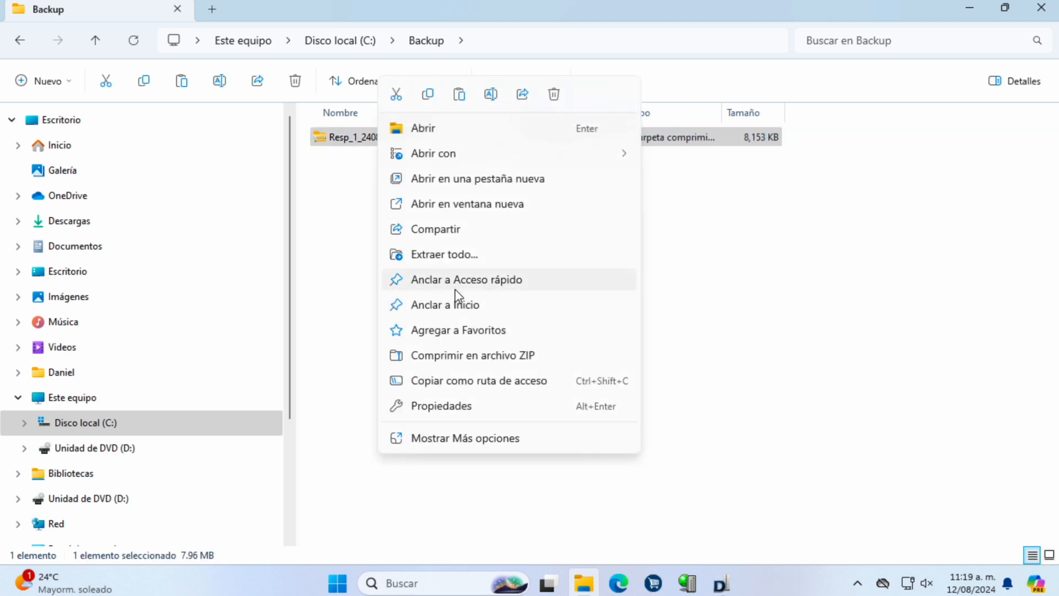
pyautogui.click(462, 257)
pyautogui.click(683, 440)
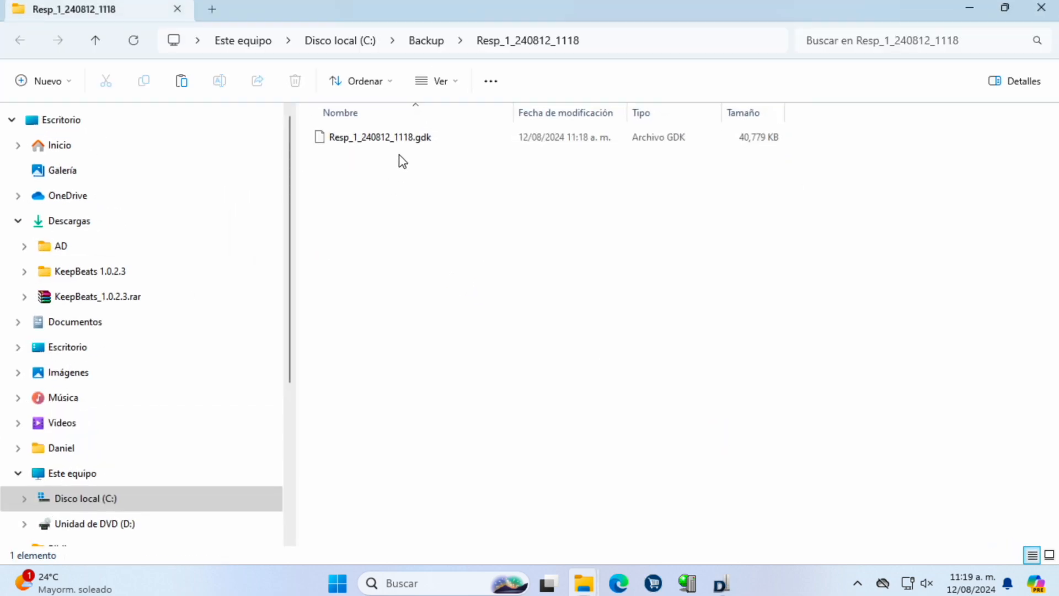
# Step: Close the extracted folder's window and close the DisPRO license server
pyautogui.click(1004, 8)
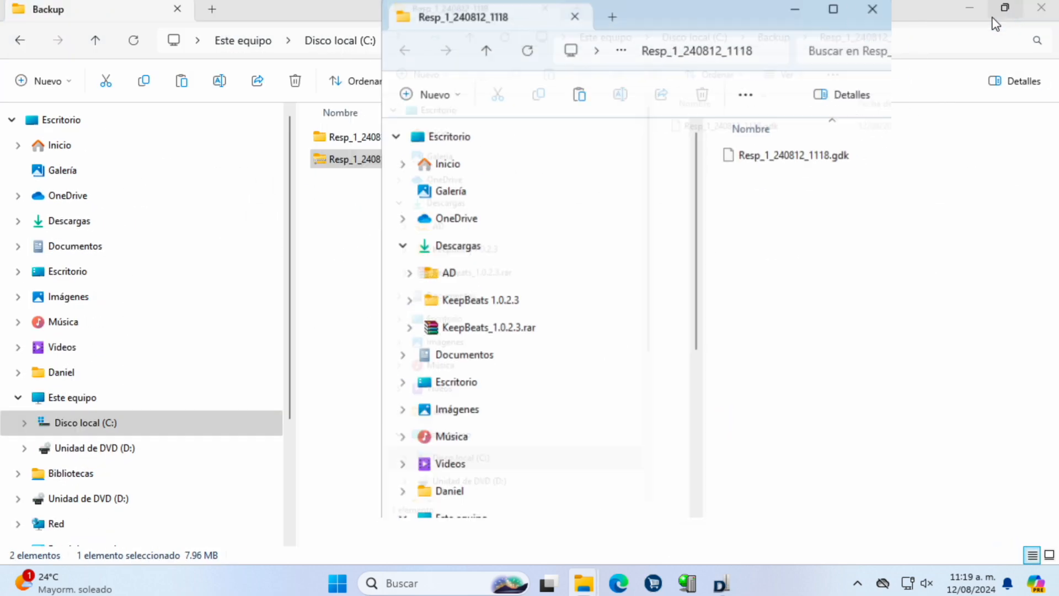
pyautogui.click(862, 8)
pyautogui.click(714, 585)
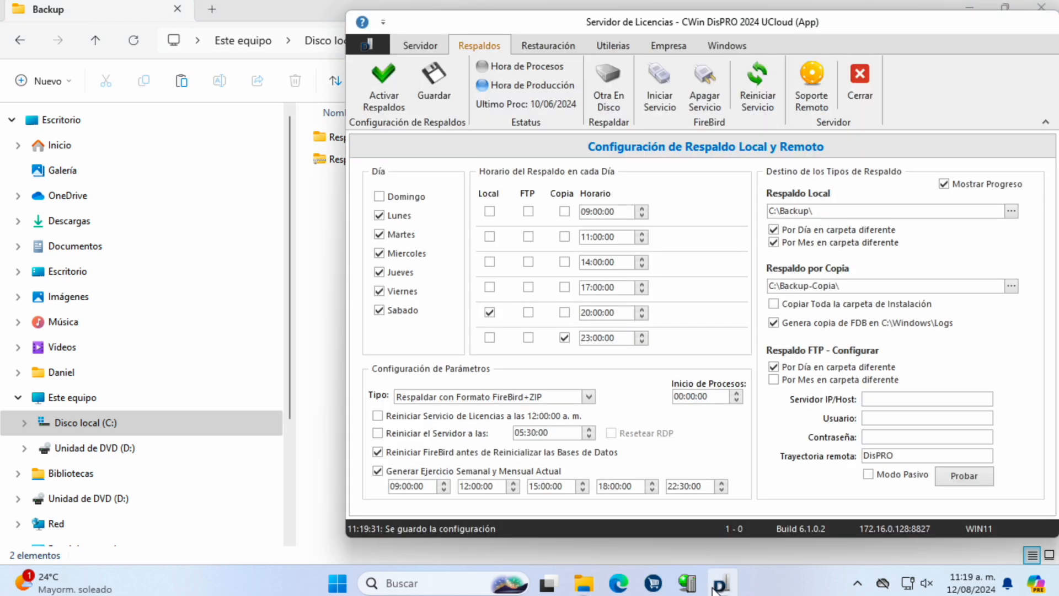
pyautogui.click(848, 98)
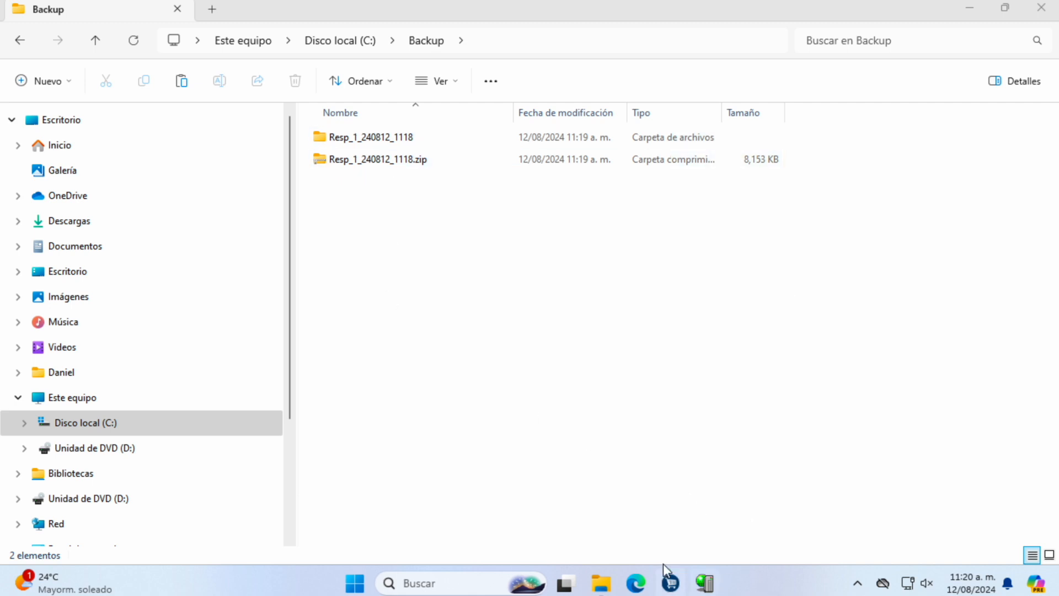
# Step: End CWDisPRO_Server.exe from Task Manager's Details list, then show Disco local (C:) in File Explorer
pyautogui.rightClick(733, 590)
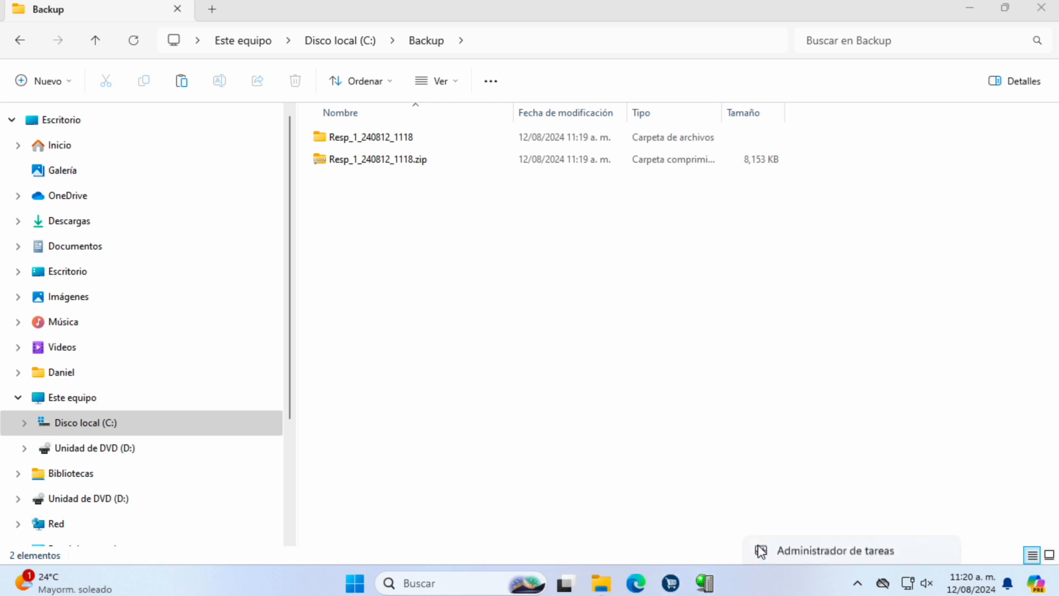
pyautogui.click(362, 284)
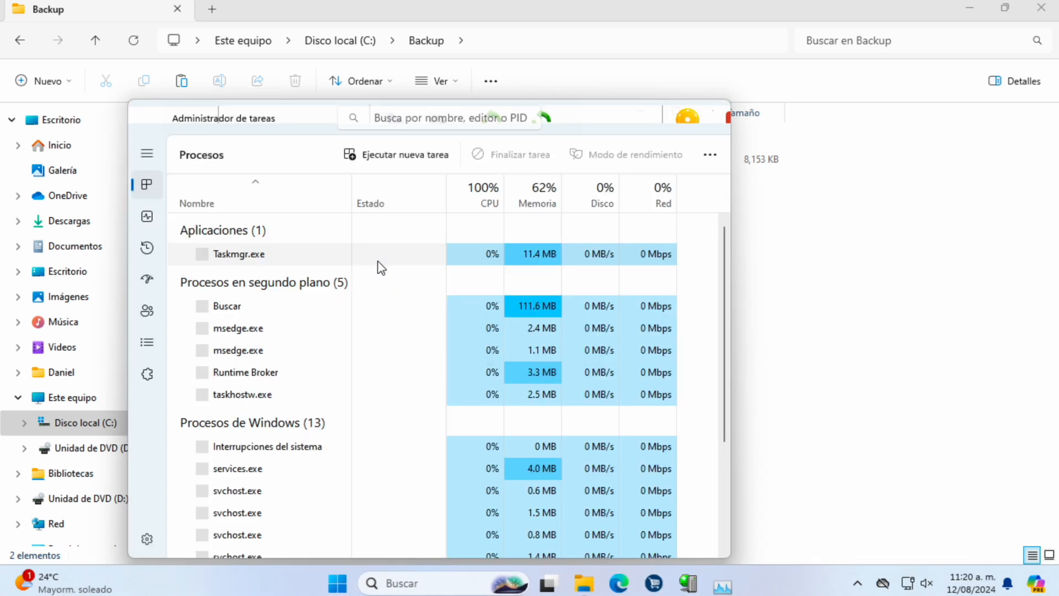
pyautogui.click(162, 345)
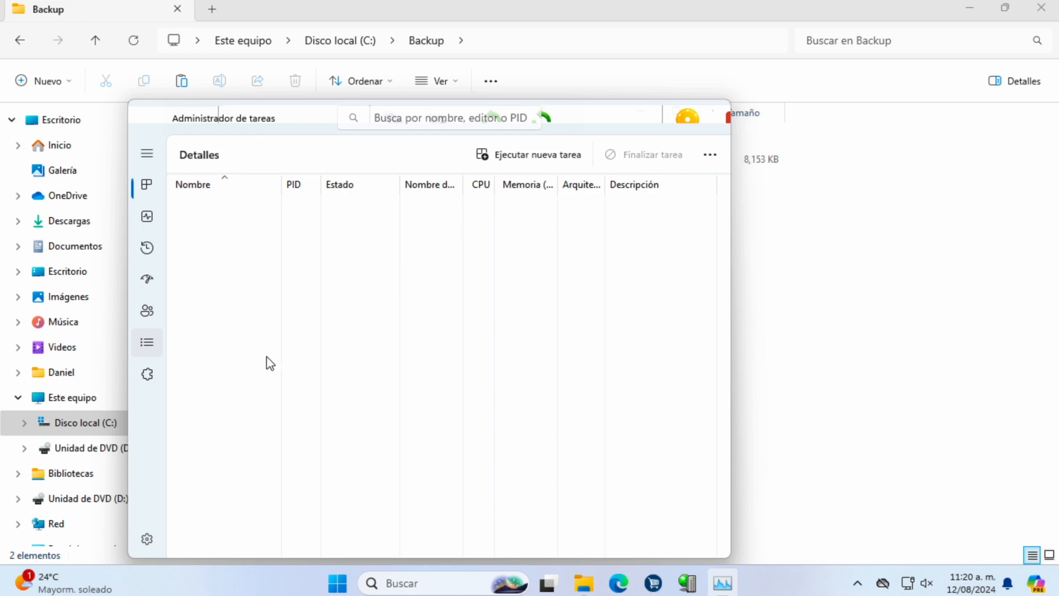
pyautogui.click(245, 294)
pyautogui.rightClick(246, 299)
pyautogui.click(293, 304)
pyautogui.click(402, 386)
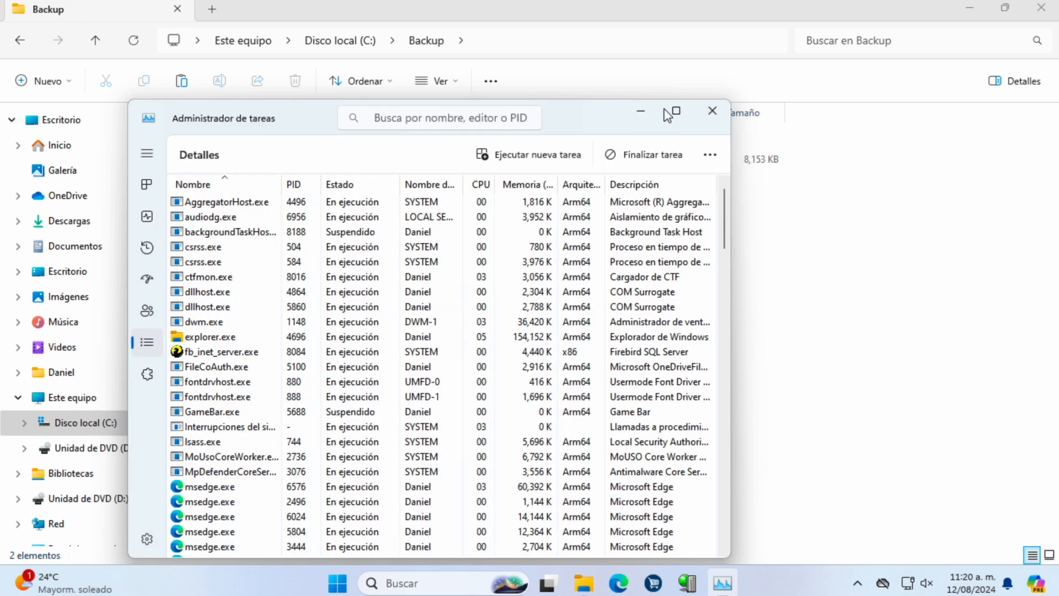
pyautogui.click(711, 110)
pyautogui.click(114, 433)
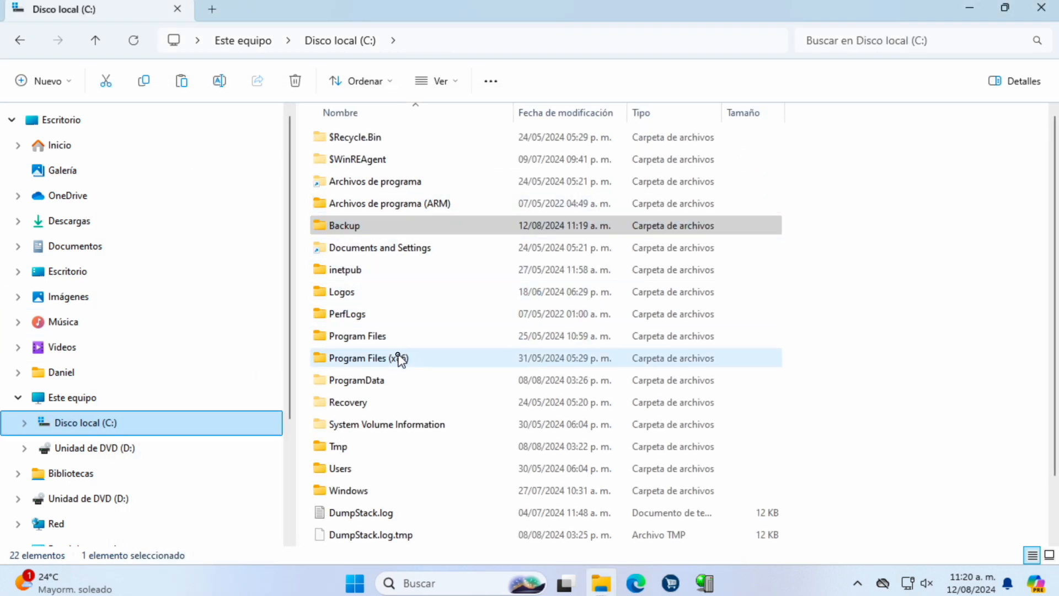
# Step: Run unins000.exe in Program Files (x86)\FireBird\Firebird_2_5, removing all shared files
pyautogui.doubleClick(399, 357)
pyautogui.doubleClick(341, 185)
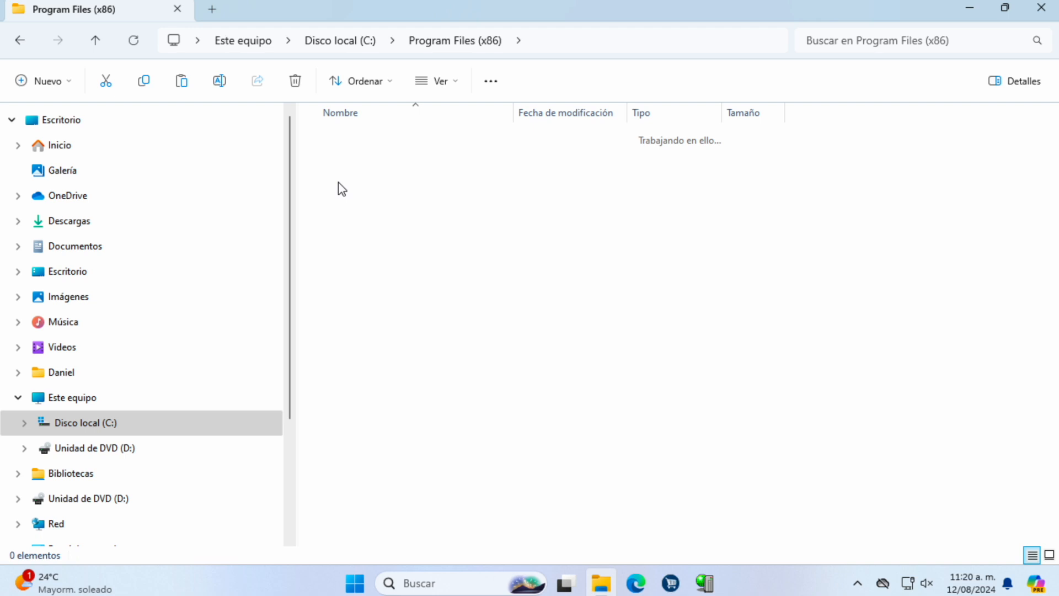
pyautogui.doubleClick(339, 144)
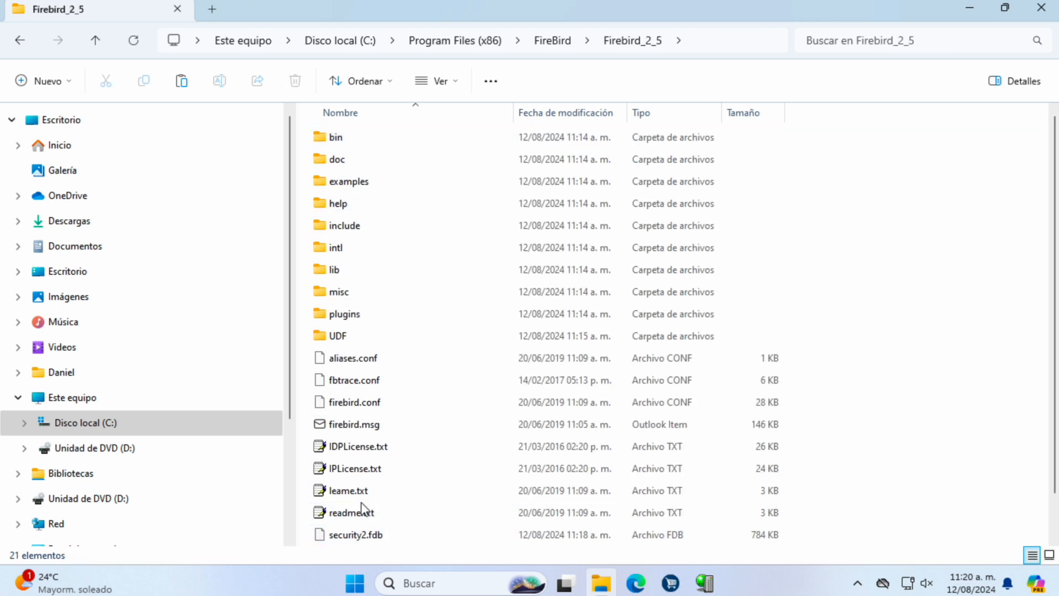
pyautogui.scroll(-1, 350, 519)
pyautogui.doubleClick(386, 537)
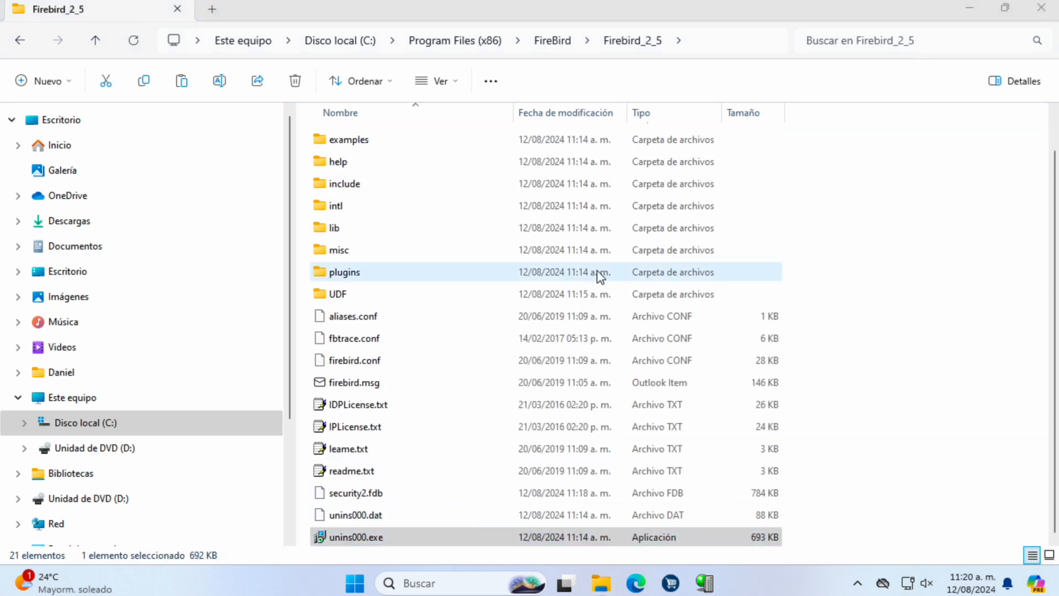
pyautogui.click(581, 338)
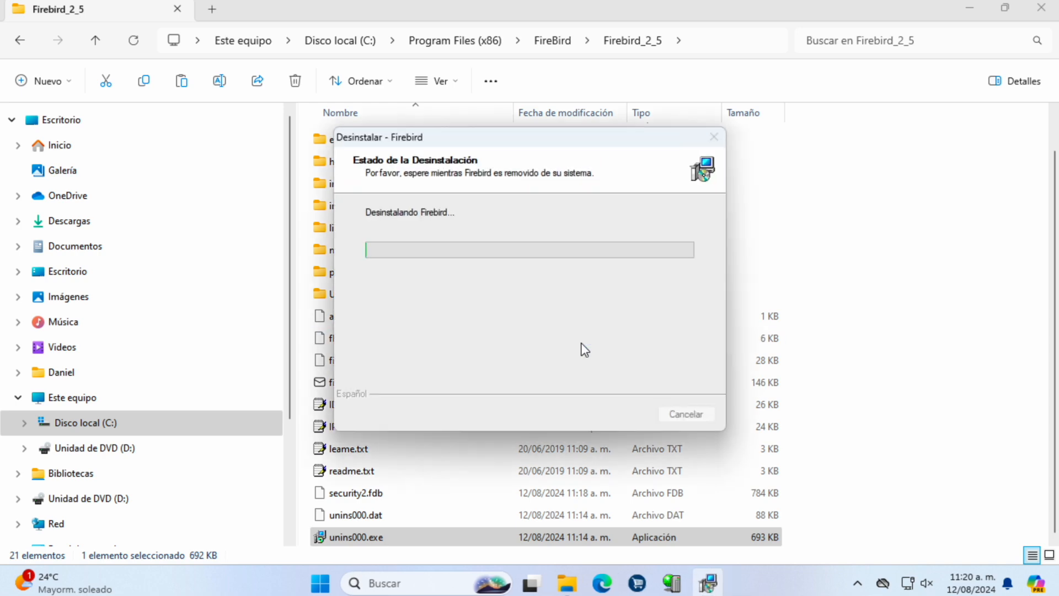
pyautogui.click(514, 358)
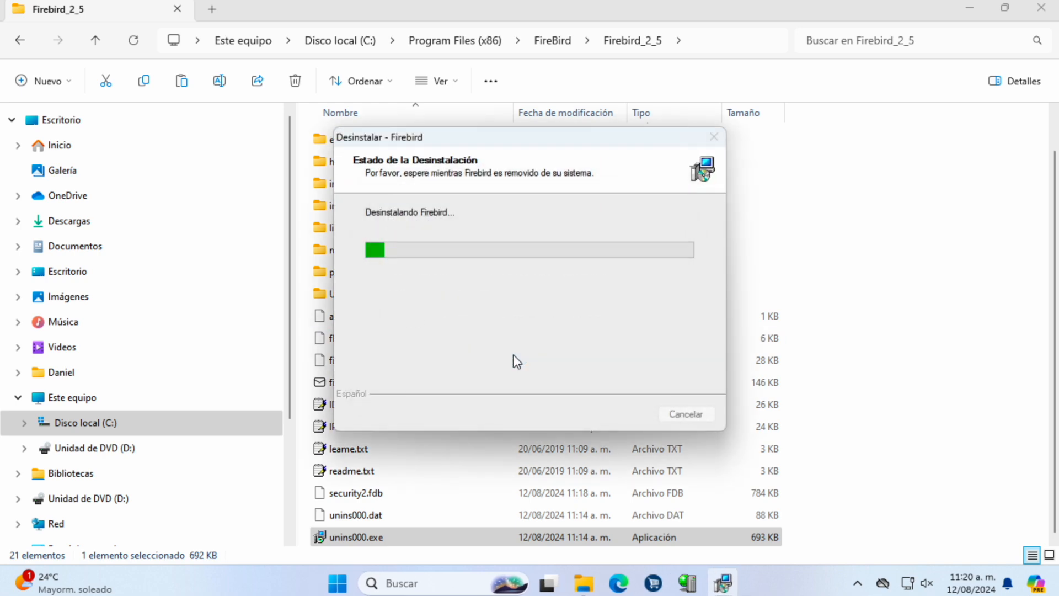
pyautogui.click(625, 341)
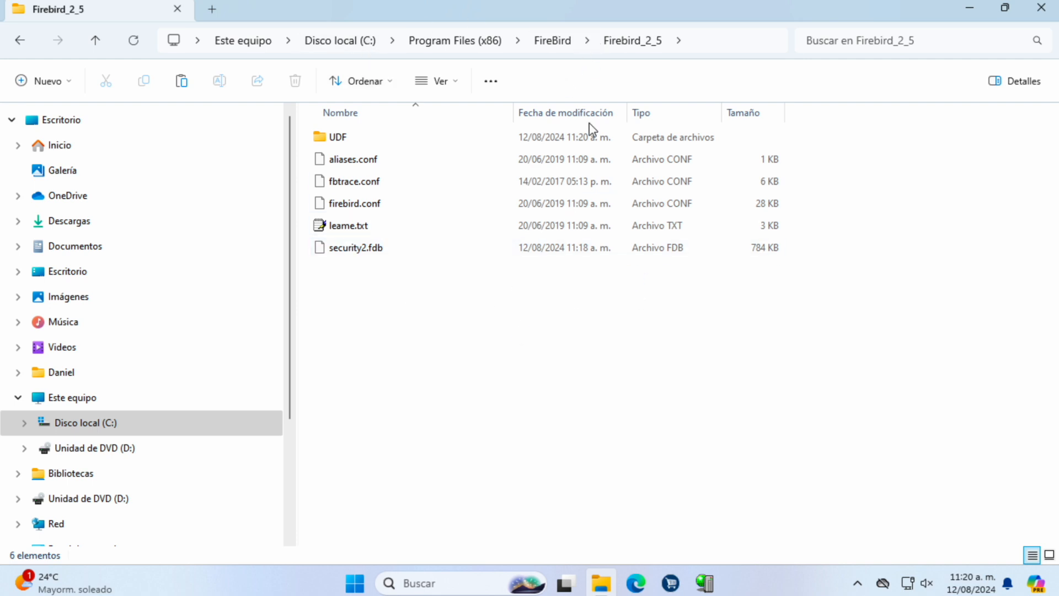
# Step: Delete the leftover Firebird_2_5 folder with administrator permission, leaving FireBird empty
pyautogui.click(544, 41)
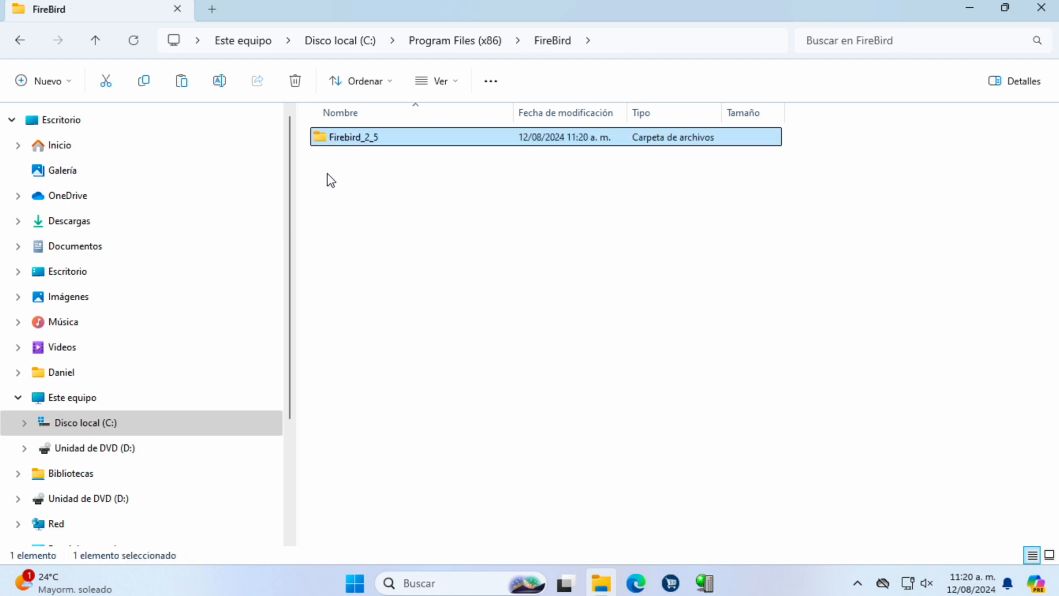
pyautogui.click(294, 83)
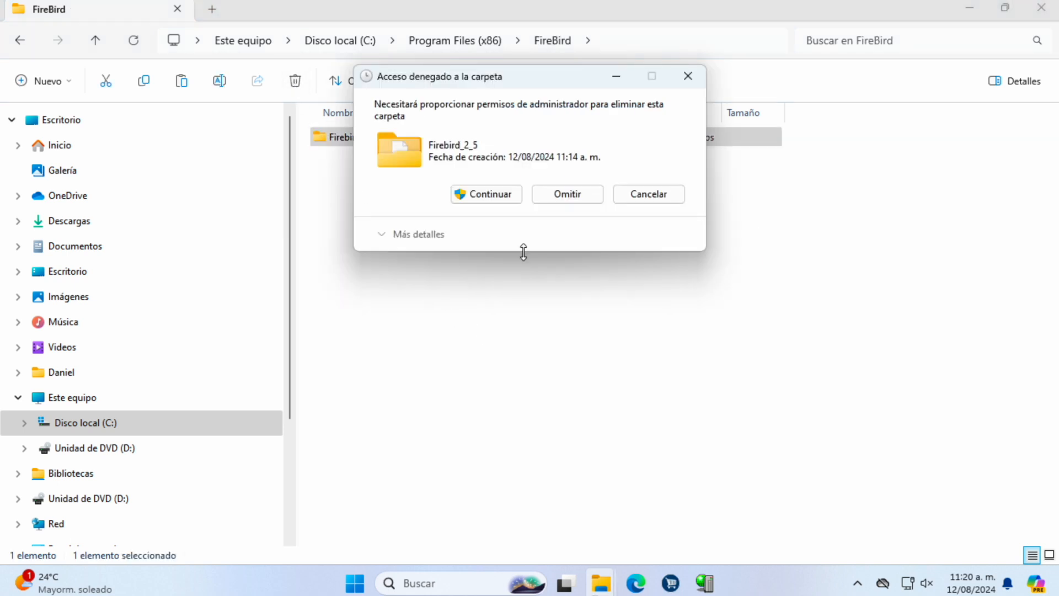
pyautogui.click(496, 196)
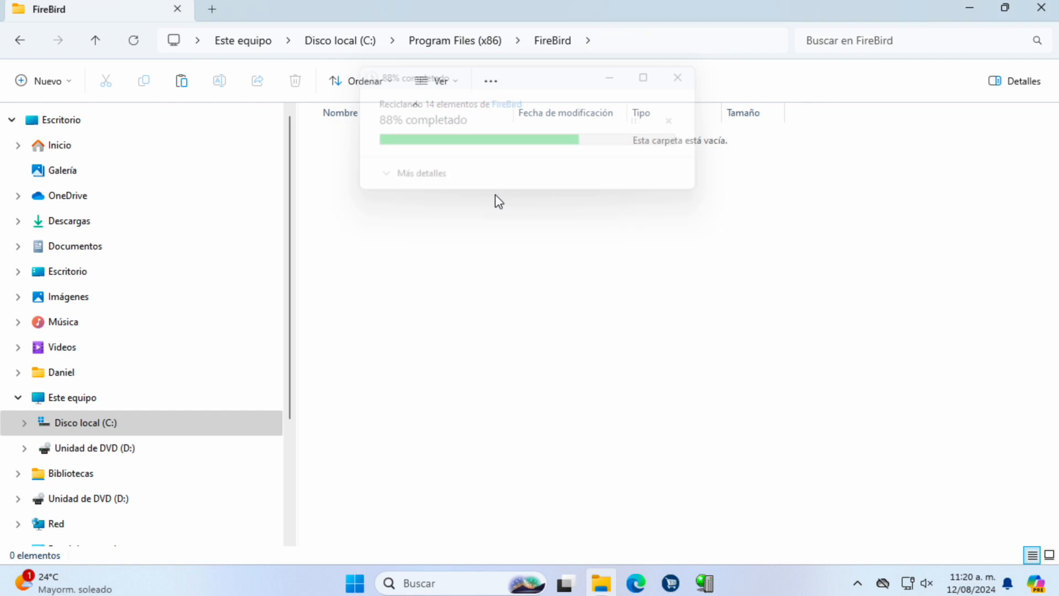
pyautogui.click(83, 227)
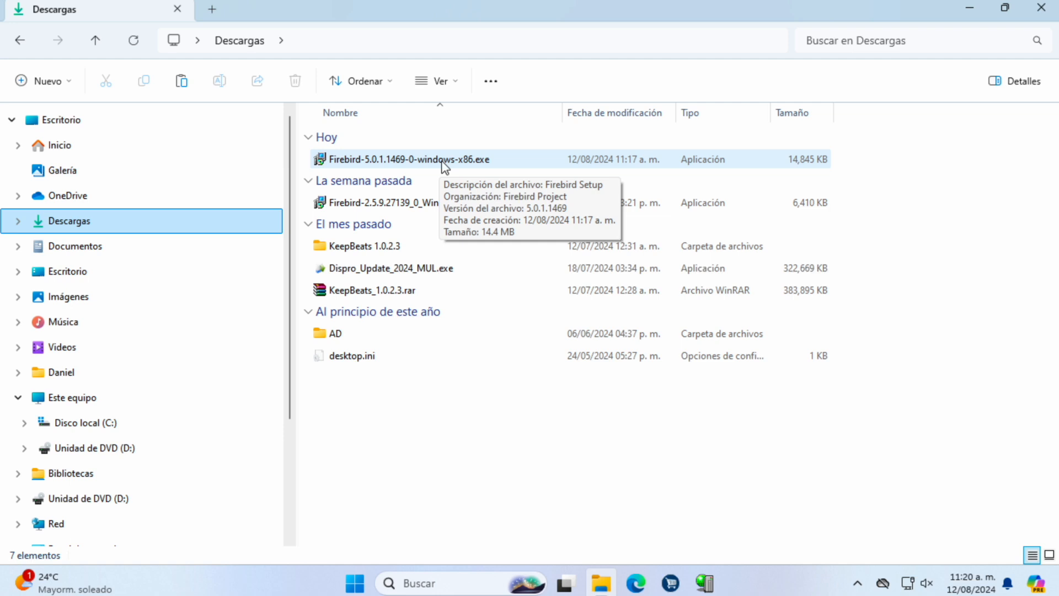
# Step: Run the Firebird-5.0.1 installer in English, accept the licence, and keep default location, components and Start Menu folder
pyautogui.doubleClick(443, 161)
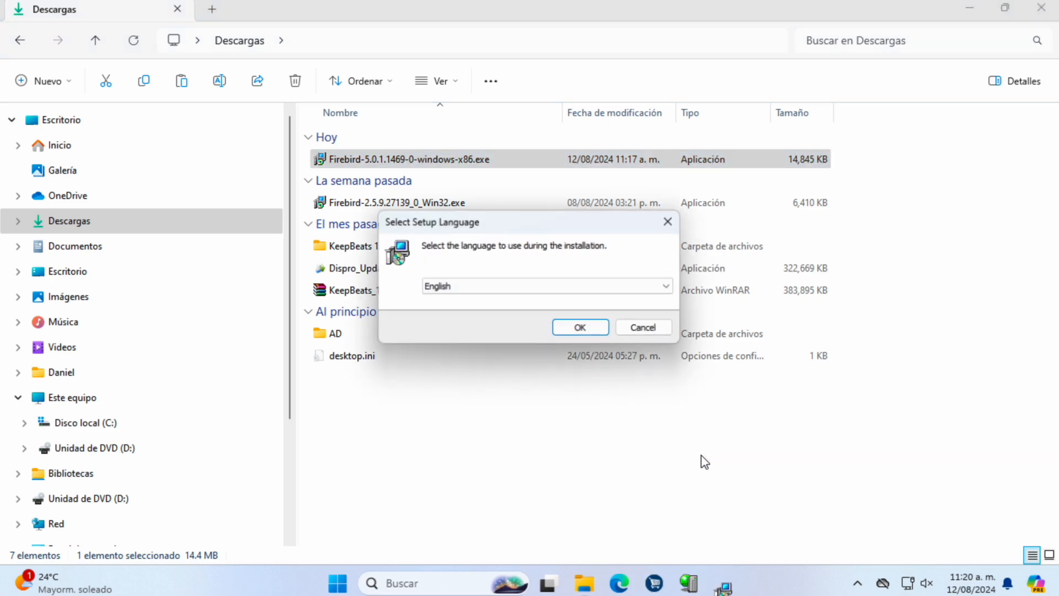
pyautogui.click(586, 333)
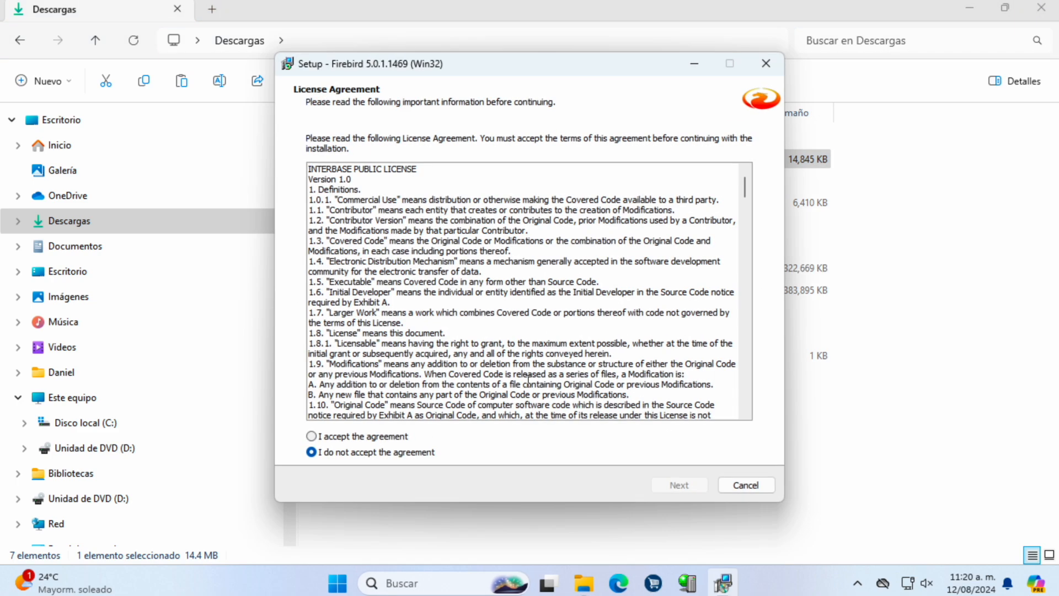
pyautogui.click(356, 437)
pyautogui.click(683, 484)
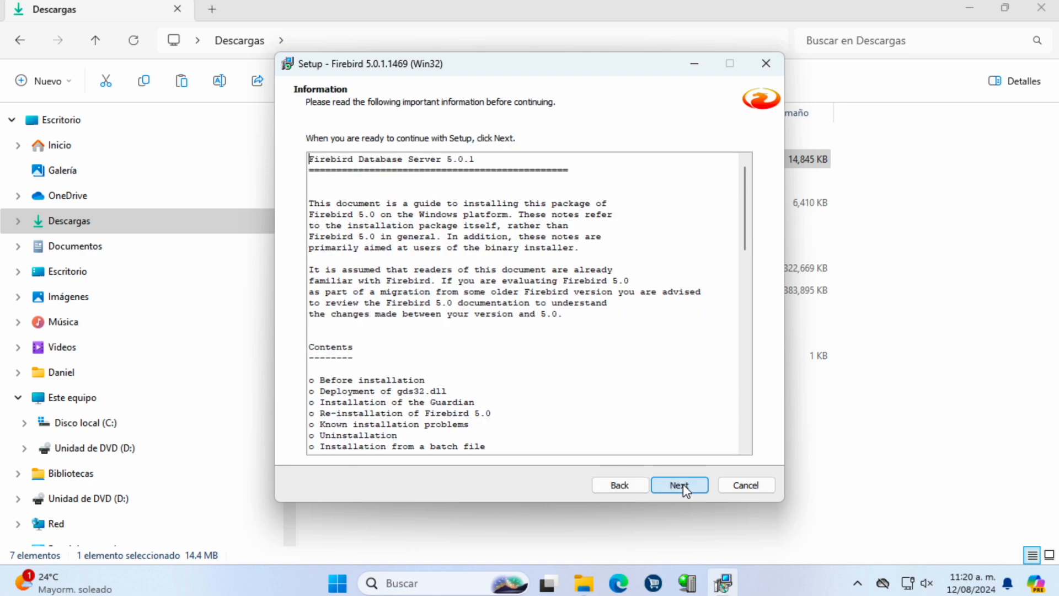
pyautogui.click(682, 484)
pyautogui.click(683, 484)
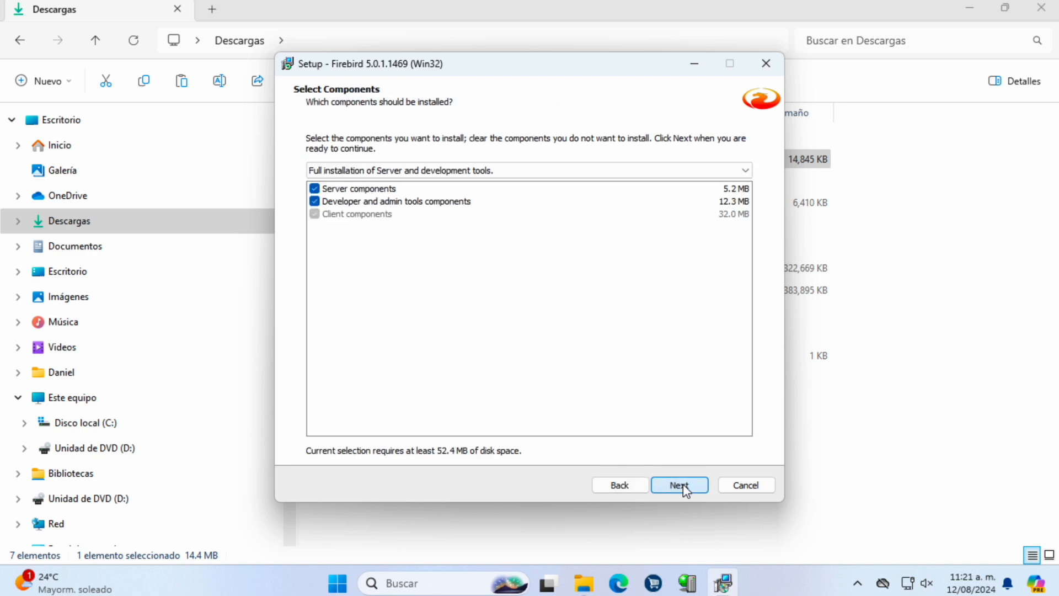
pyautogui.click(683, 484)
pyautogui.click(683, 484)
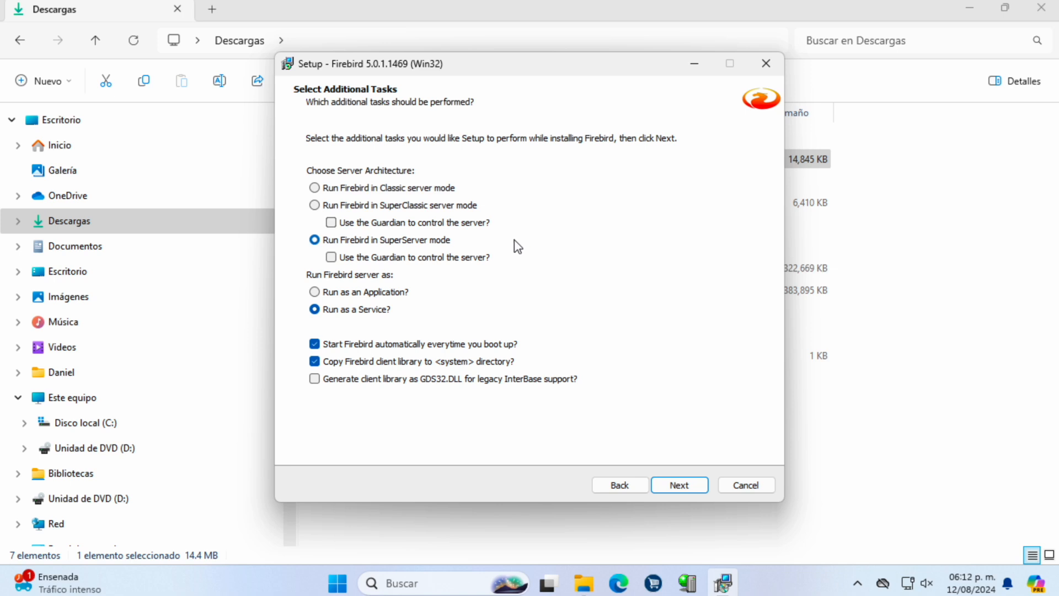
# Step: Try Classic and SuperServer, settle on SuperClassic mode, then switch to Edge's DisPRO page
pyautogui.click(428, 187)
pyautogui.click(322, 242)
pyautogui.click(345, 187)
pyautogui.click(341, 205)
pyautogui.click(619, 584)
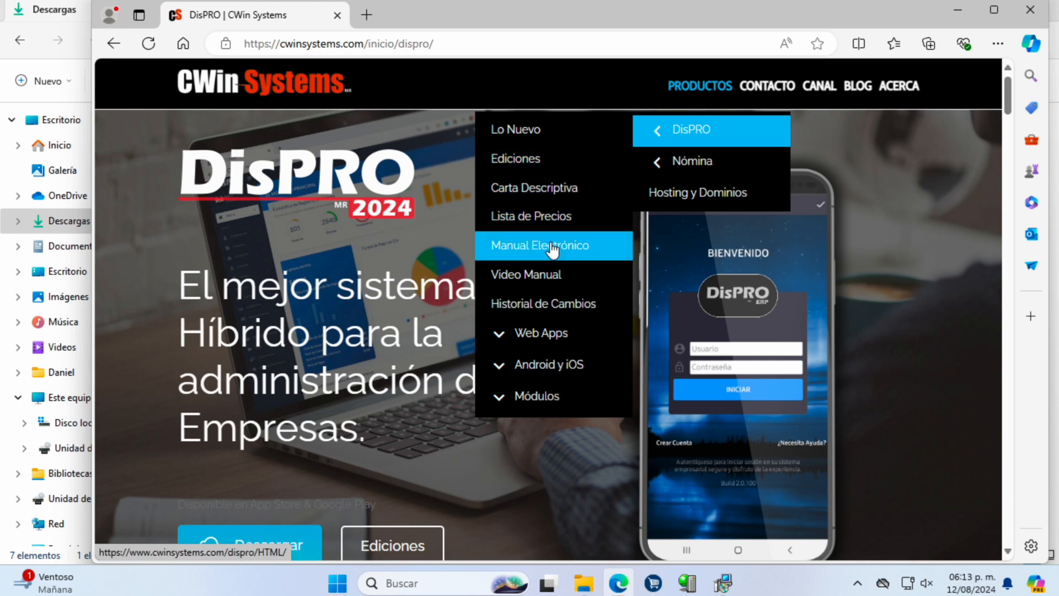
# Step: Open the DisPRO manual's Instalación > Firebird page and its 'Tipos de Instalaciones de Firebird' document
pyautogui.click(551, 244)
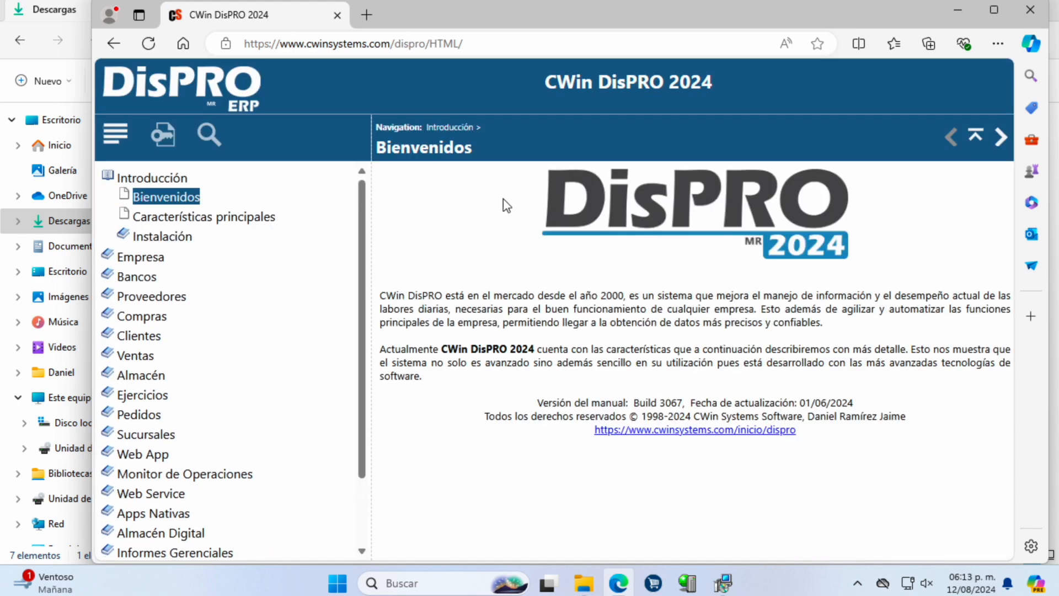
pyautogui.click(123, 234)
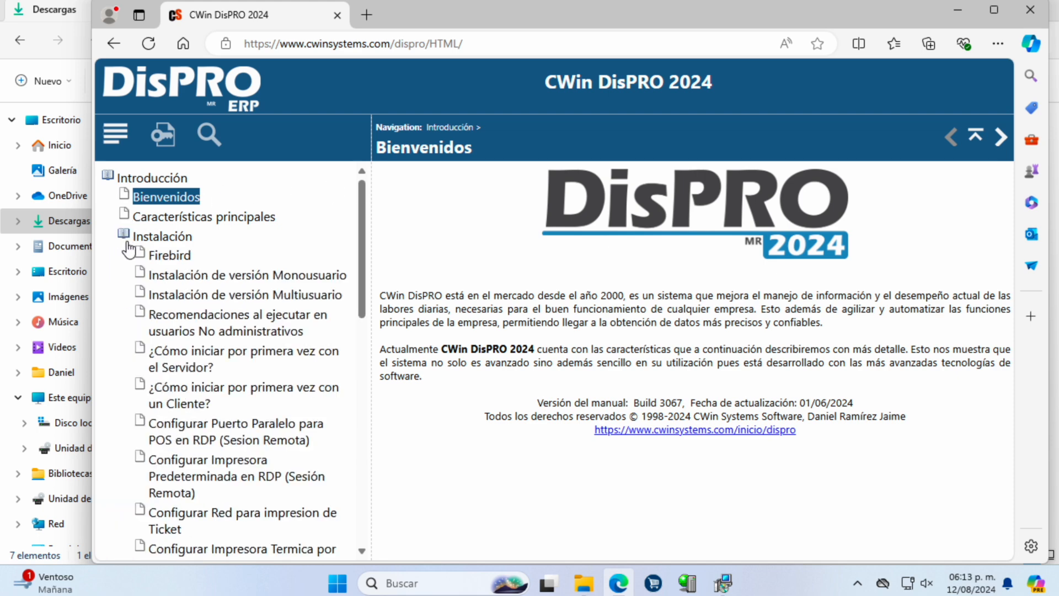
pyautogui.click(168, 259)
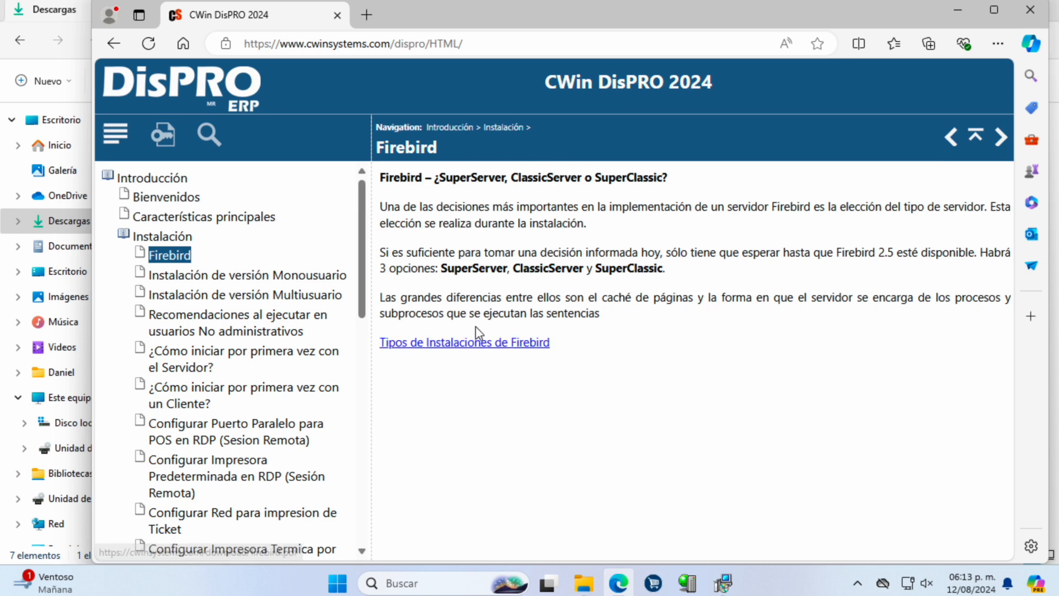
pyautogui.click(414, 344)
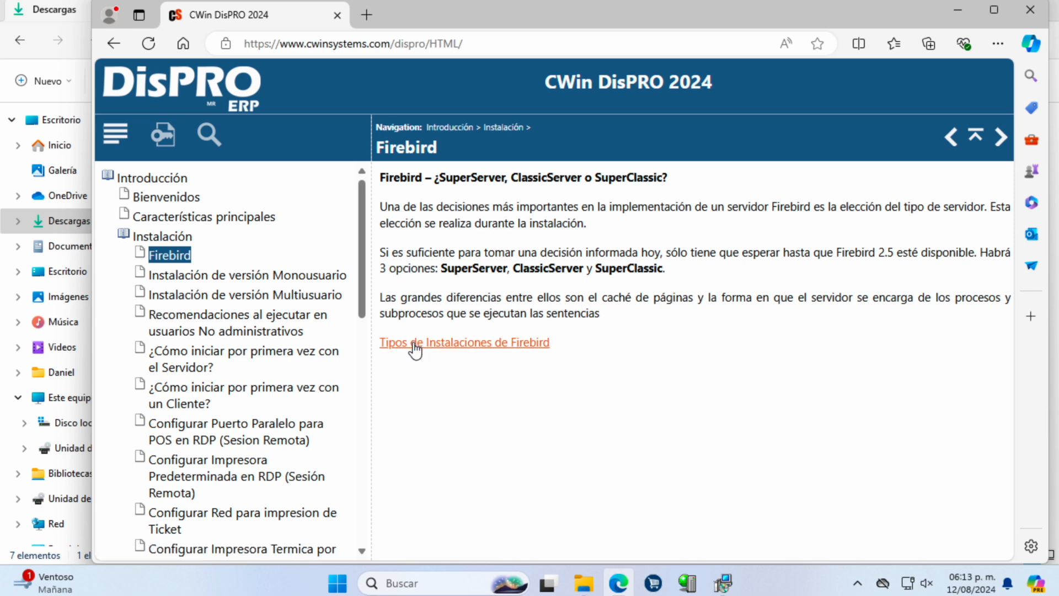
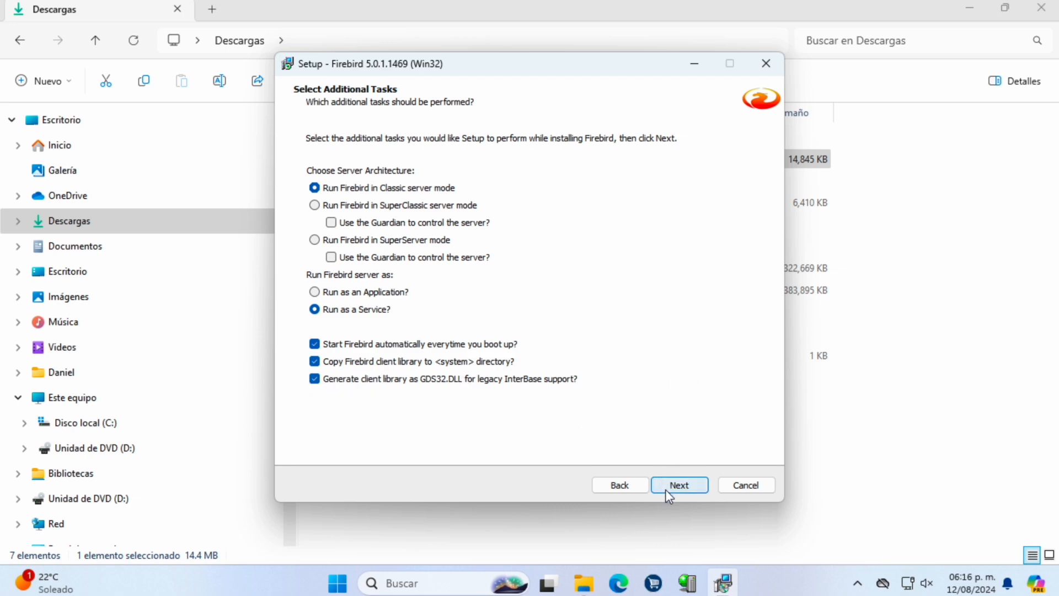
# Step: Enter and confirm the SYSDBA password in Firebird 5.0.1 Setup
pyautogui.click(679, 485)
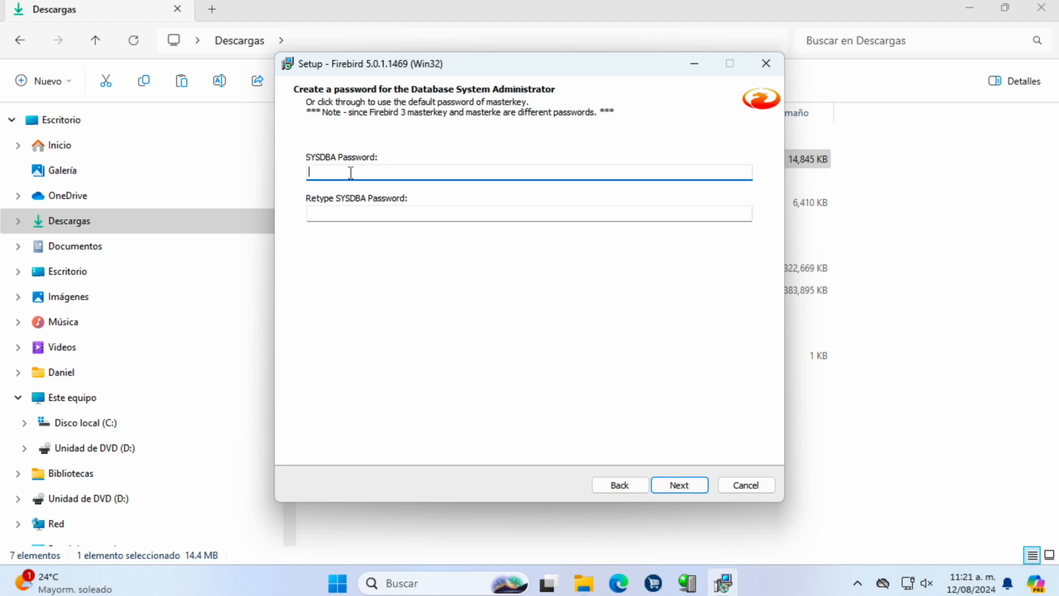
pyautogui.write('123')
pyautogui.press('Tab')
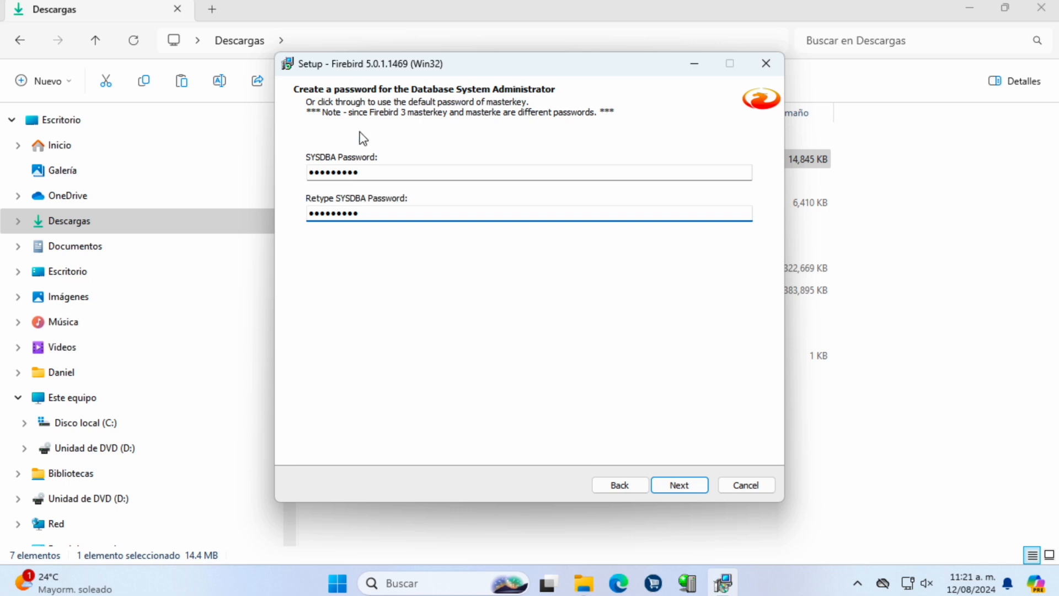
# Step: Install Firebird and finish the wizard without showing the 'After installation - What Next?' notes
pyautogui.click(674, 487)
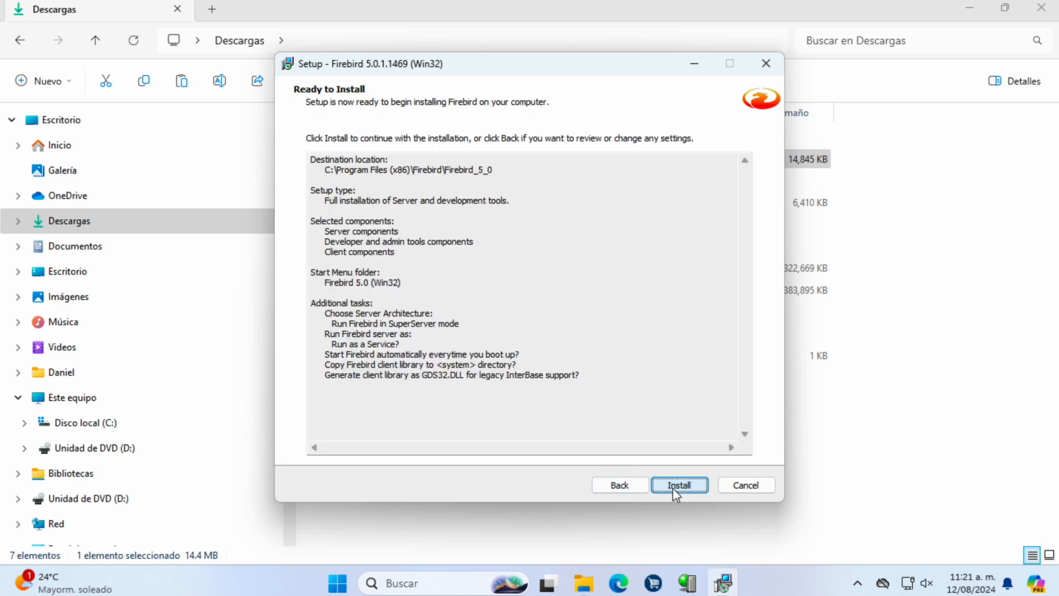
pyautogui.click(674, 486)
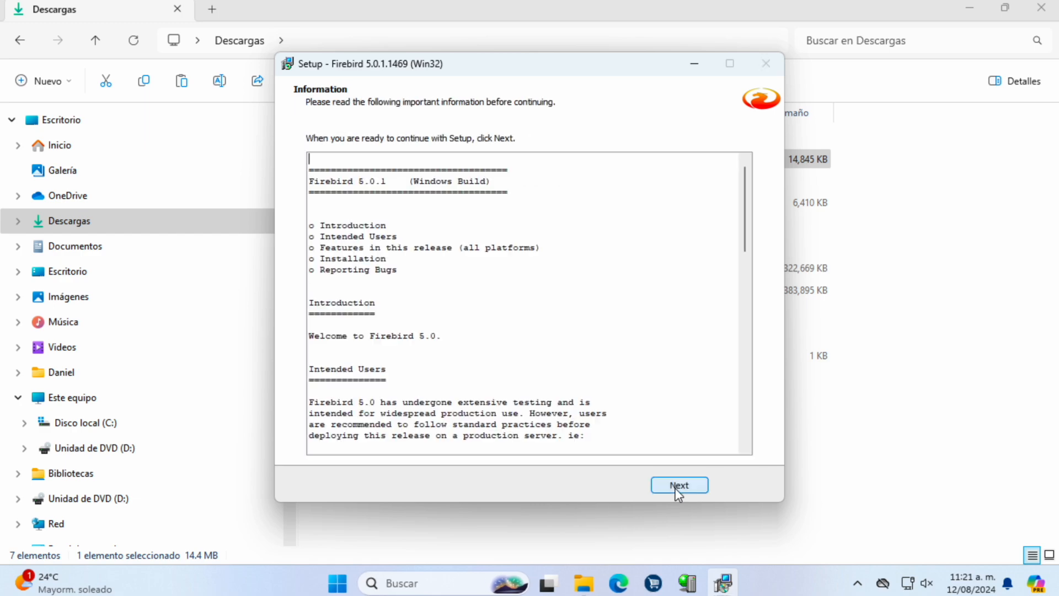
pyautogui.click(678, 486)
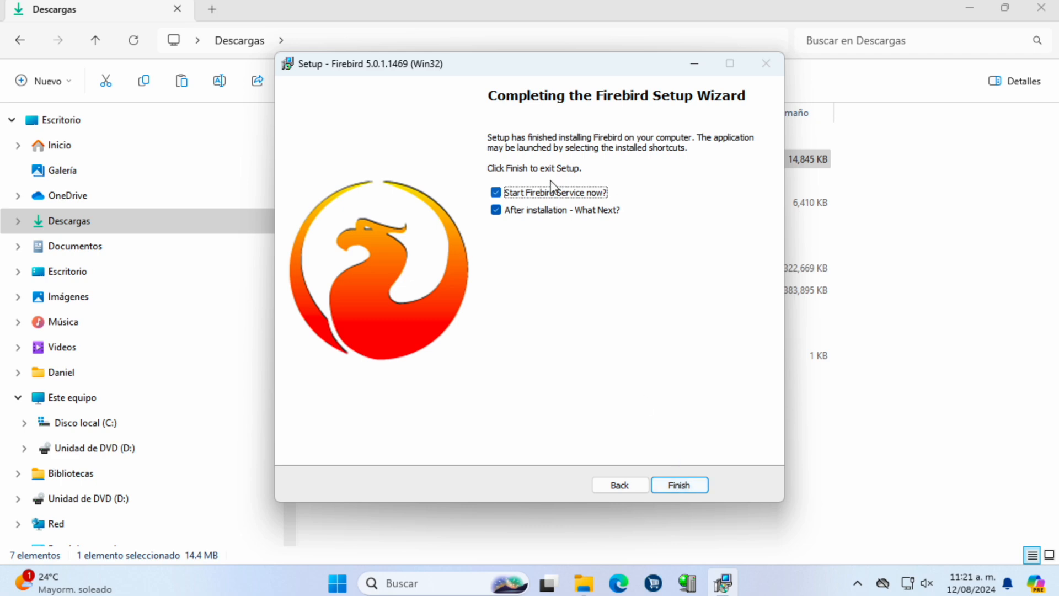
pyautogui.click(557, 213)
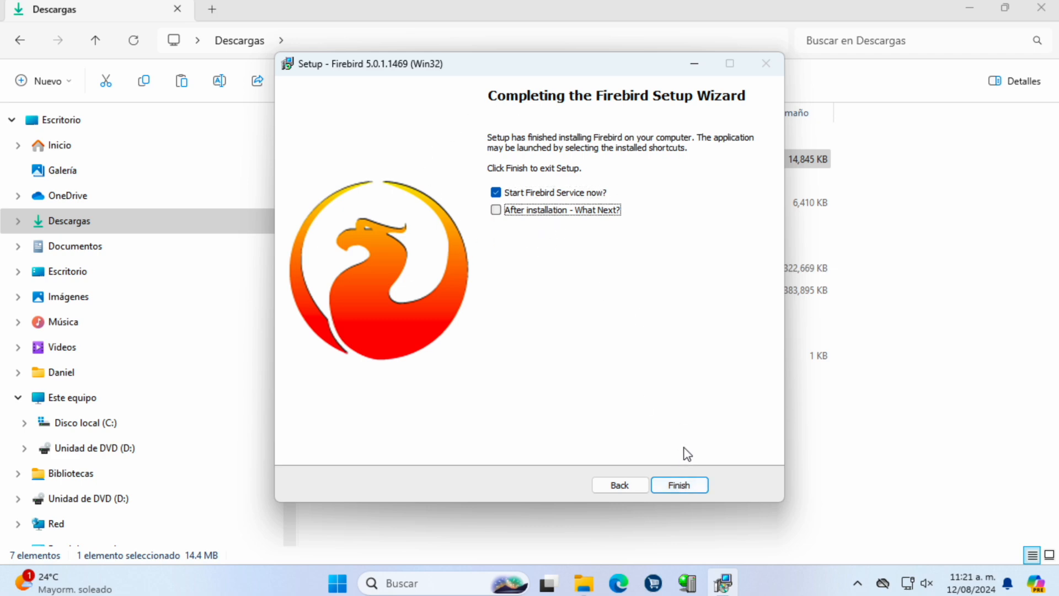
pyautogui.click(690, 488)
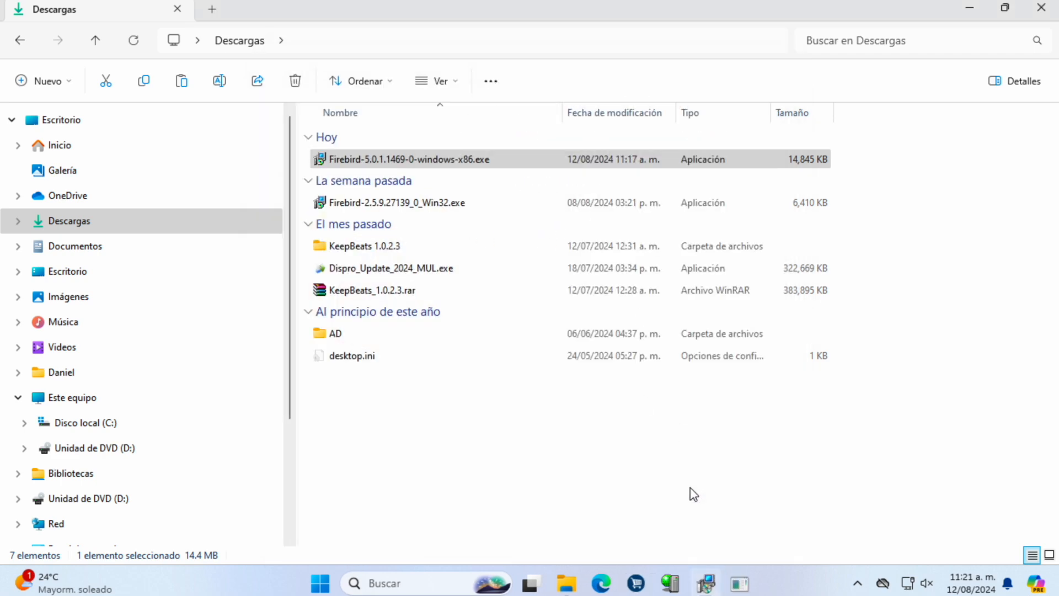
# Step: Locate and select FreeUDFLib.dll in C:\Program Files (x86)\CWin DisPRO\Redist
pyautogui.click(146, 425)
pyautogui.doubleClick(389, 357)
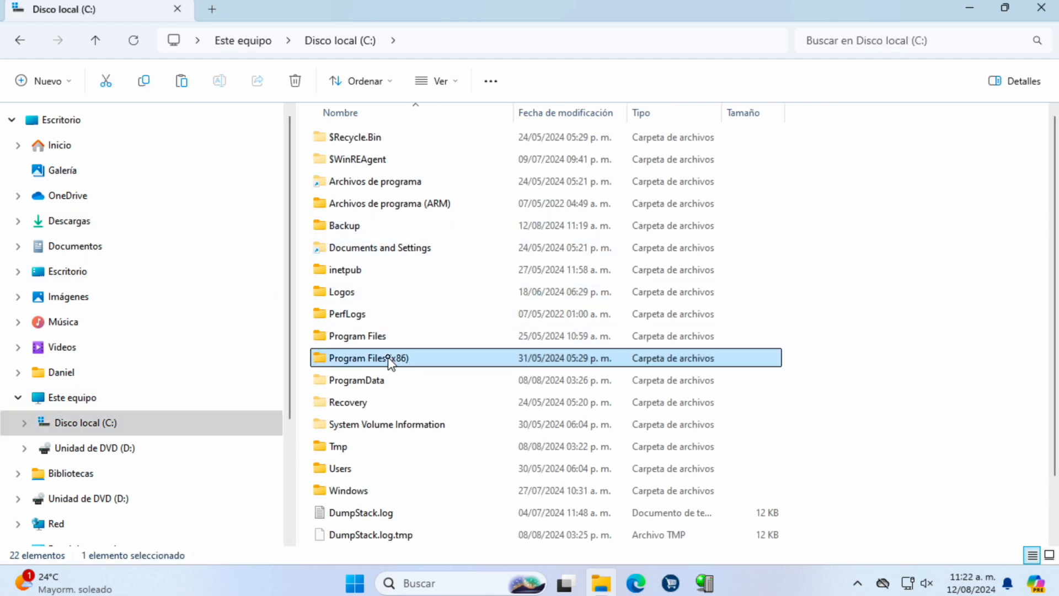
pyautogui.click(355, 185)
pyautogui.doubleClick(355, 187)
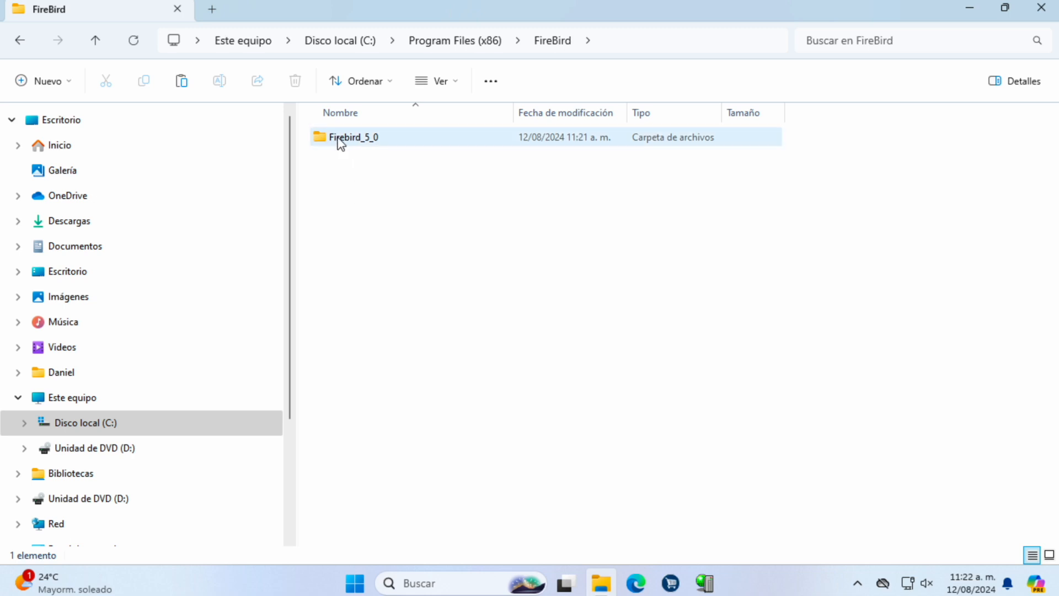
pyautogui.click(24, 424)
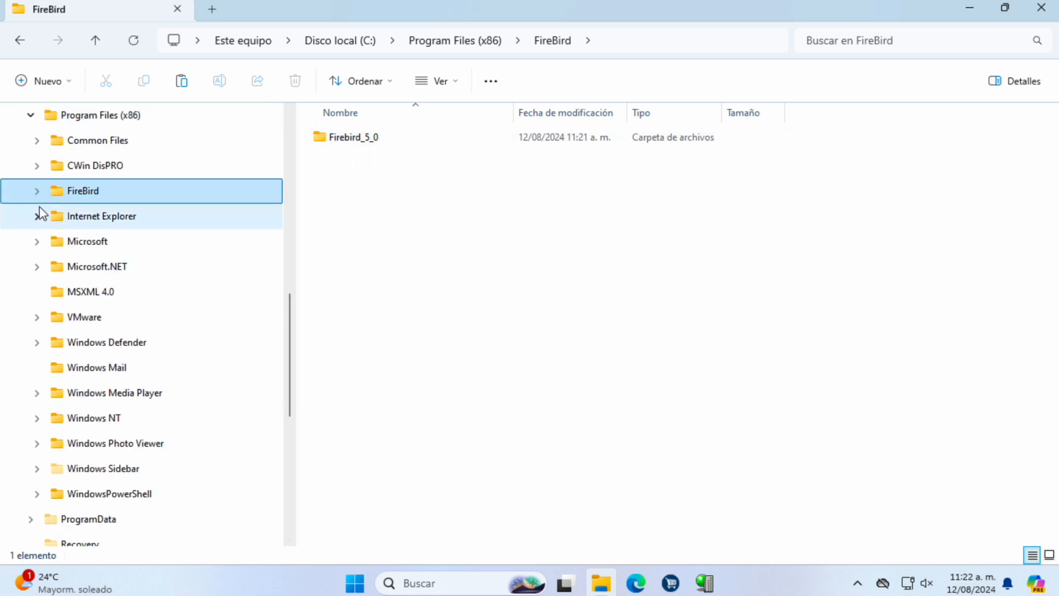
pyautogui.click(39, 167)
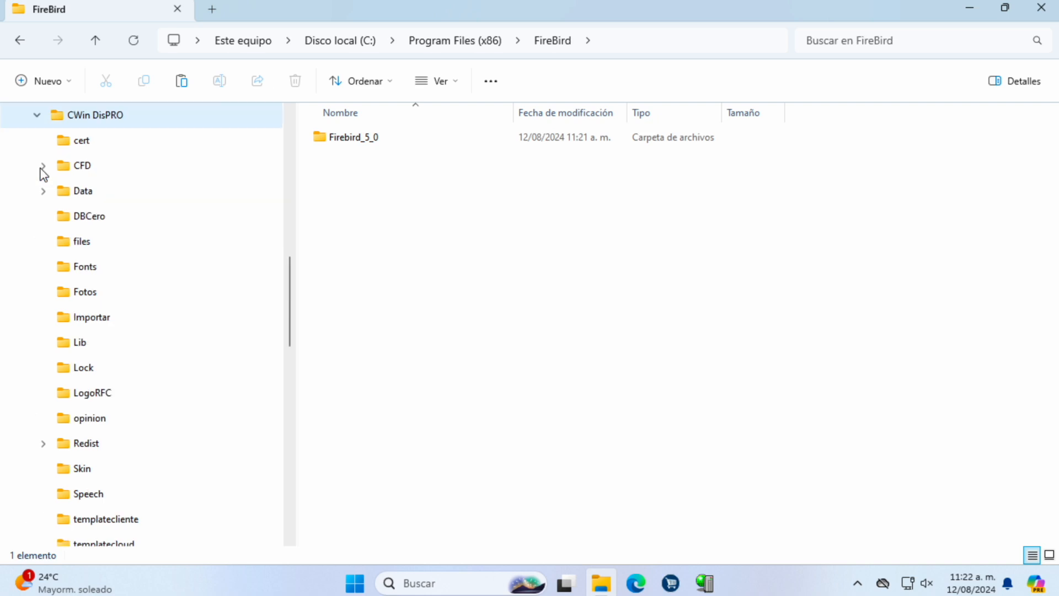
pyautogui.click(92, 448)
pyautogui.click(379, 206)
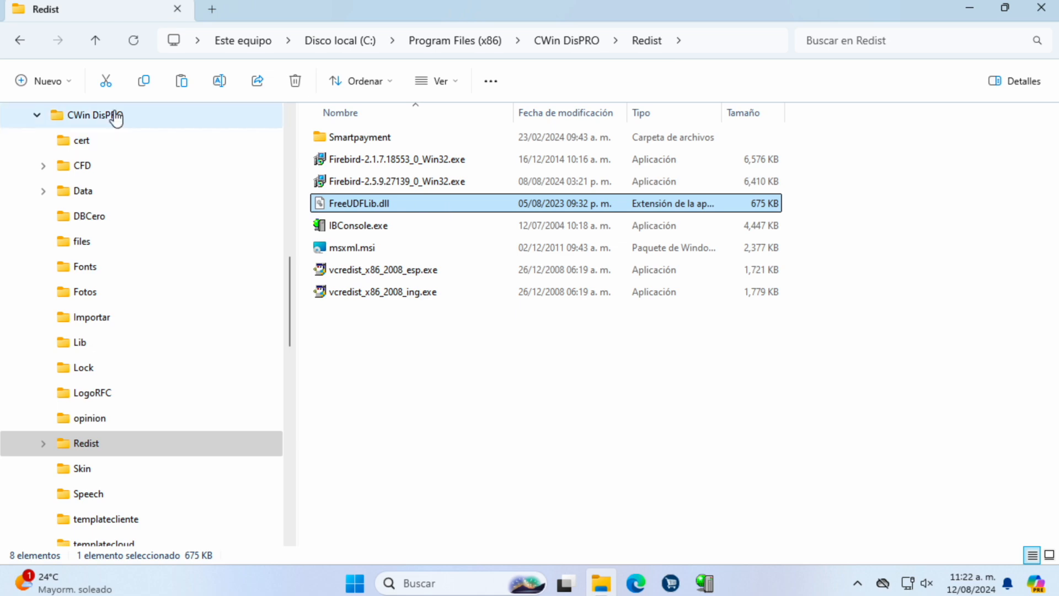
# Step: Open the installed Program Files (x86)\FireBird\Firebird_5_0 folder
pyautogui.click(37, 115)
pyautogui.click(63, 142)
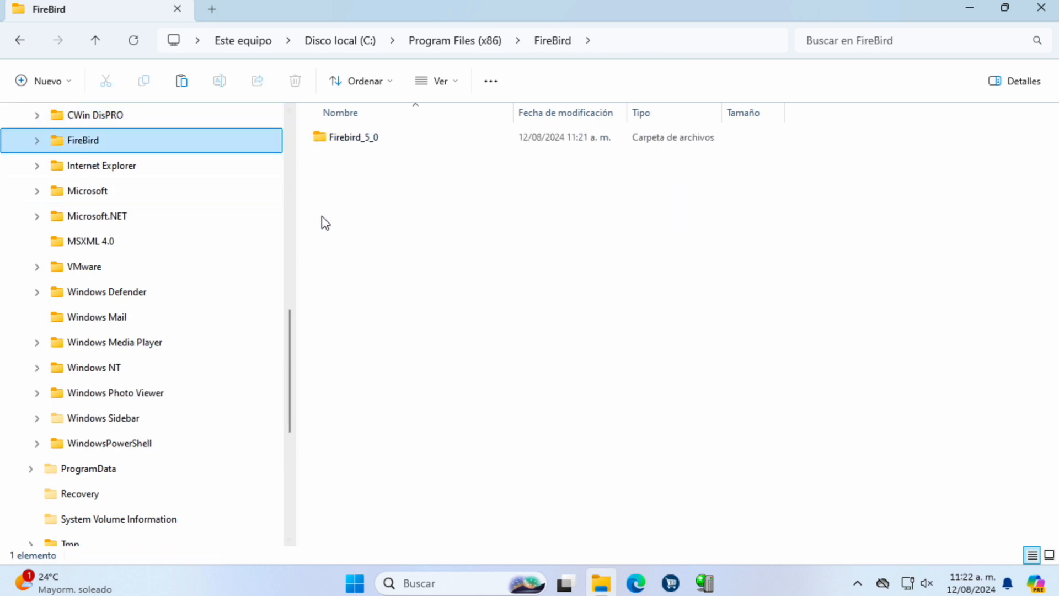
pyautogui.doubleClick(365, 141)
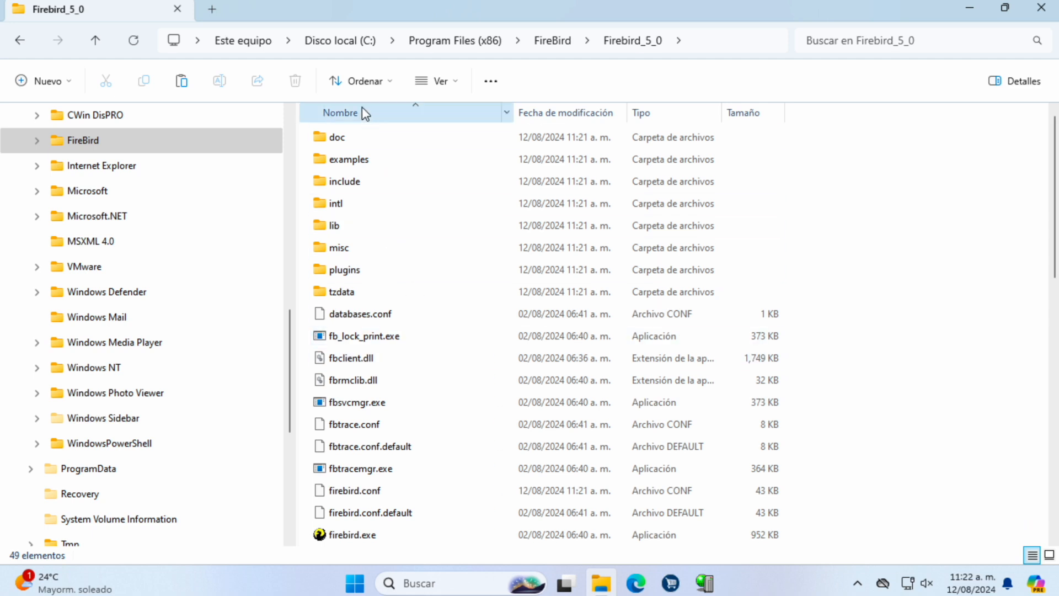
# Step: Create a new folder named UDF inside Firebird_5_0, approving the admin prompt
pyautogui.rightClick(886, 395)
pyautogui.moveTo(803, 293)
pyautogui.click(915, 286)
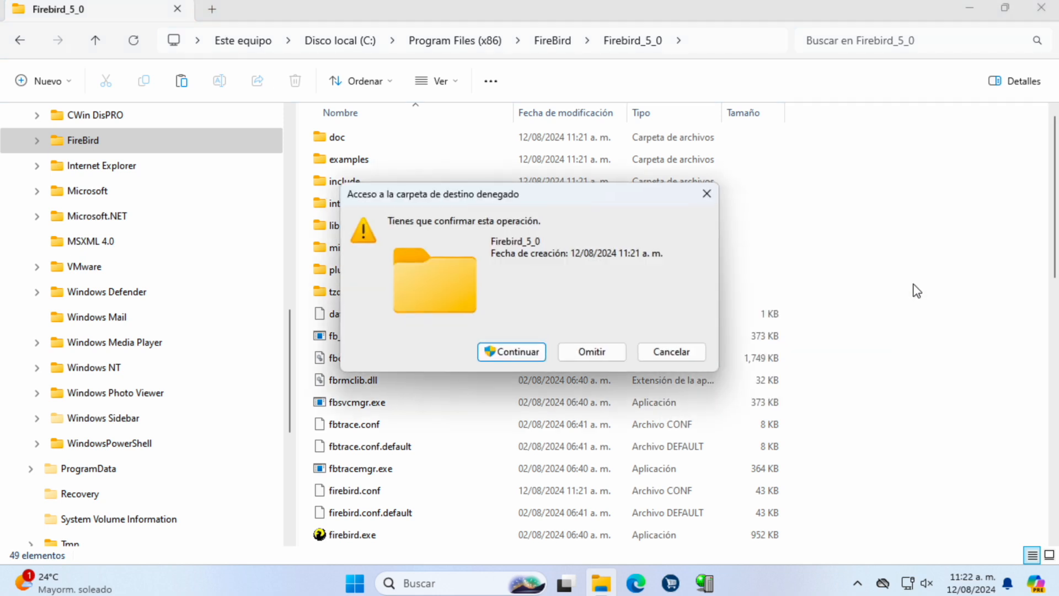
pyautogui.press('Return')
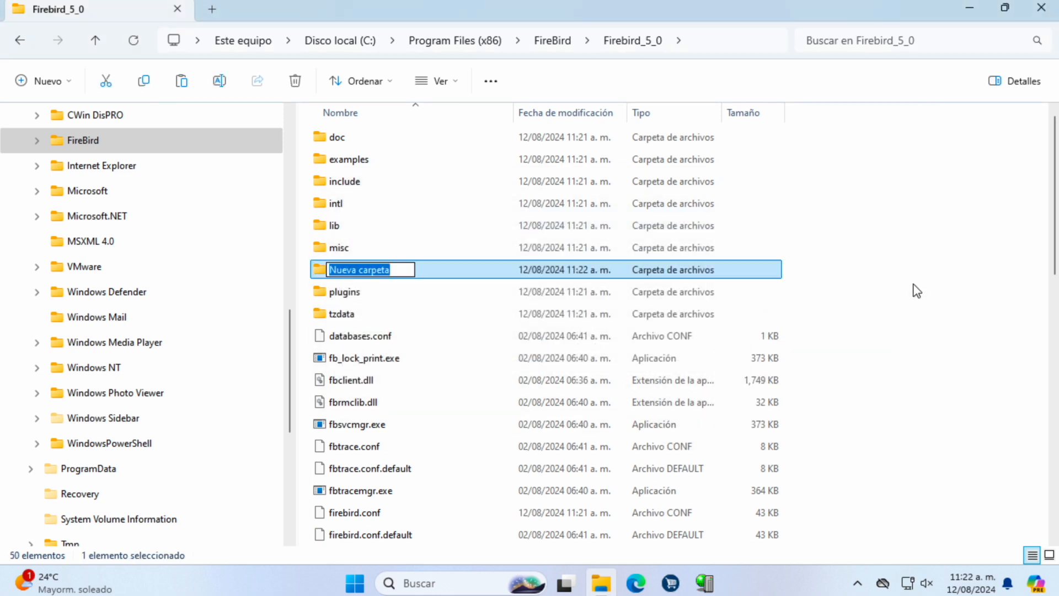
pyautogui.write('UDF')
pyautogui.press('Return')
pyautogui.press('Return')
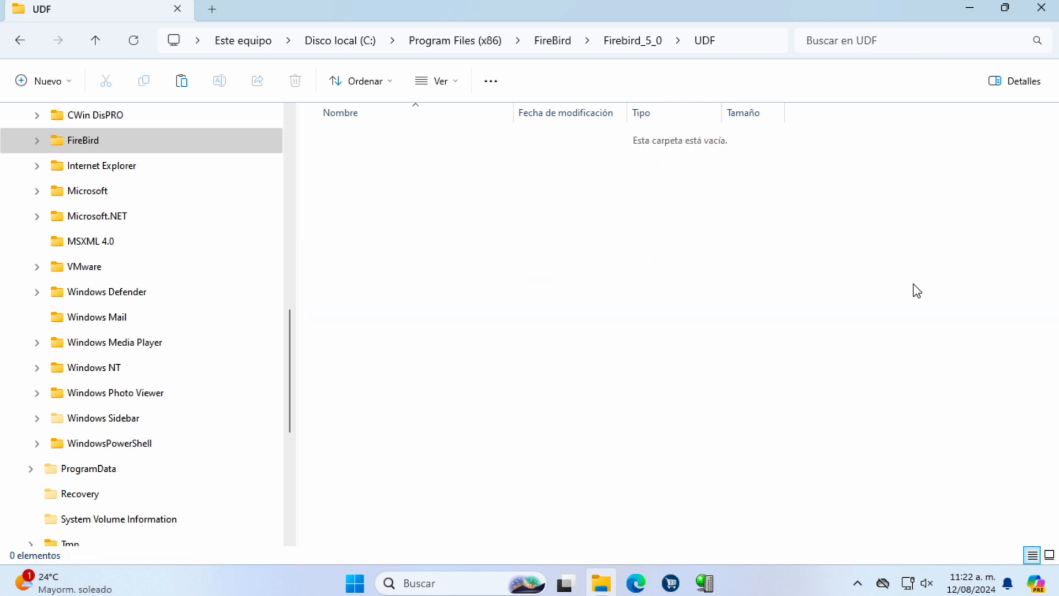
# Step: Paste FreeUDFLib.dll into the UDF folder, then open firebird.conf from Firebird_5_0
pyautogui.hotkey('ctrl', 'v')
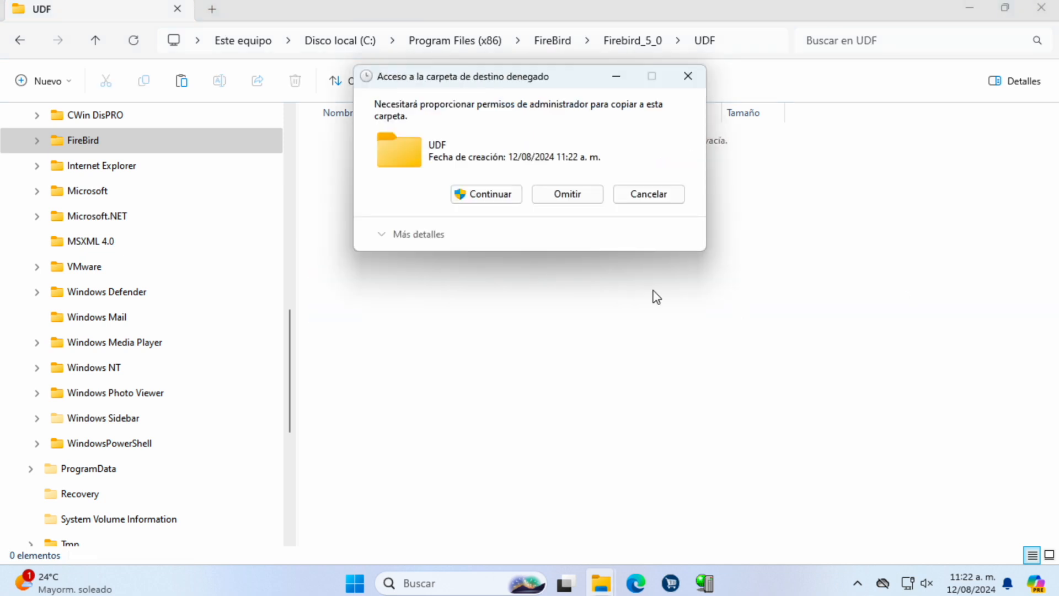
pyautogui.click(503, 199)
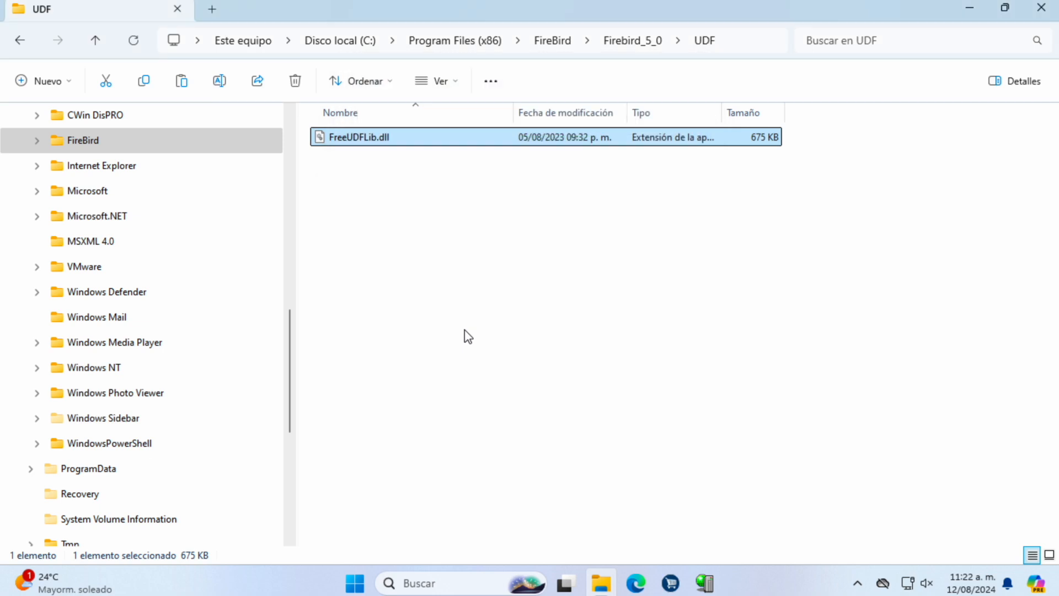
pyautogui.click(633, 42)
pyautogui.scroll(-3, 451, 439)
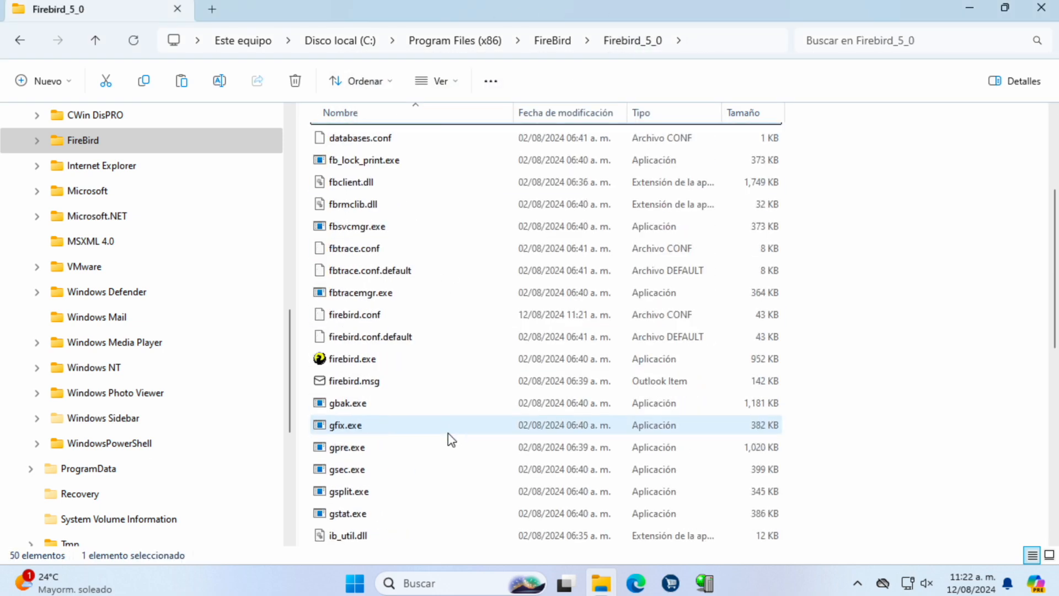
pyautogui.doubleClick(362, 317)
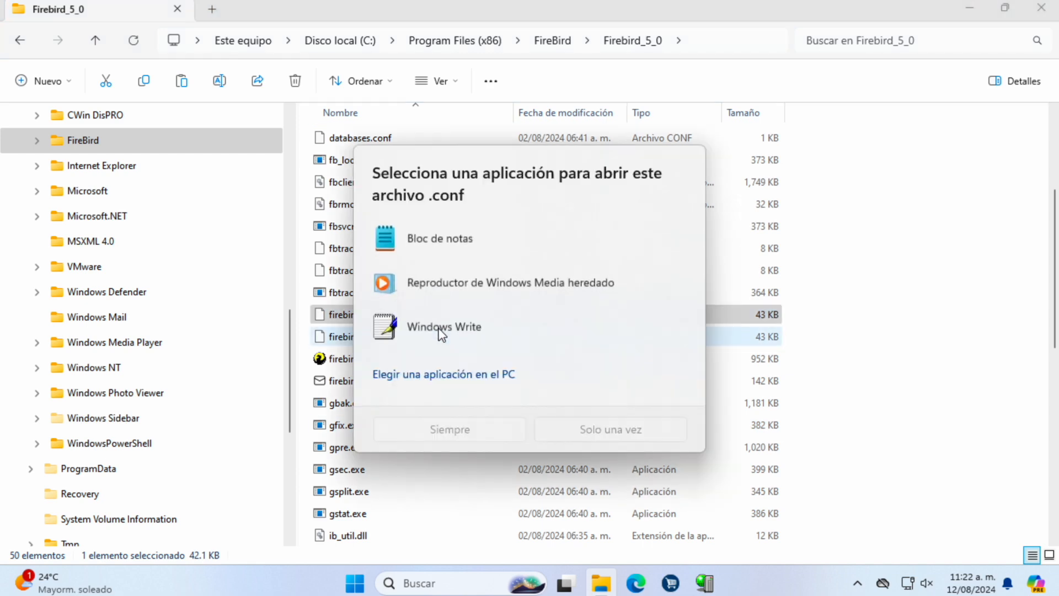
# Step: Open firebird.conf in Notepad as the default .conf editor and search it for UDF
pyautogui.click(436, 238)
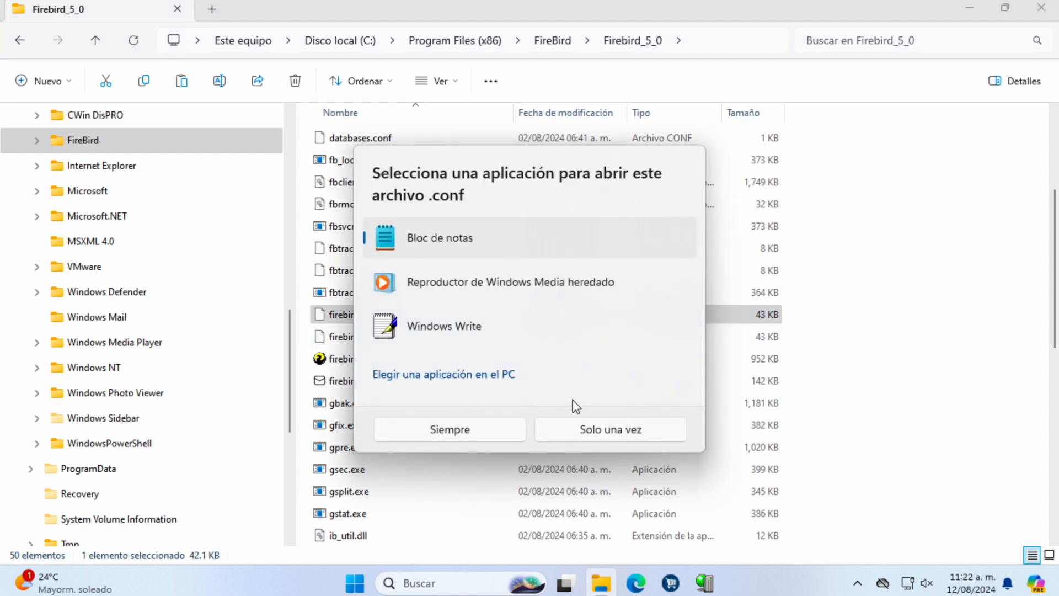
pyautogui.click(483, 436)
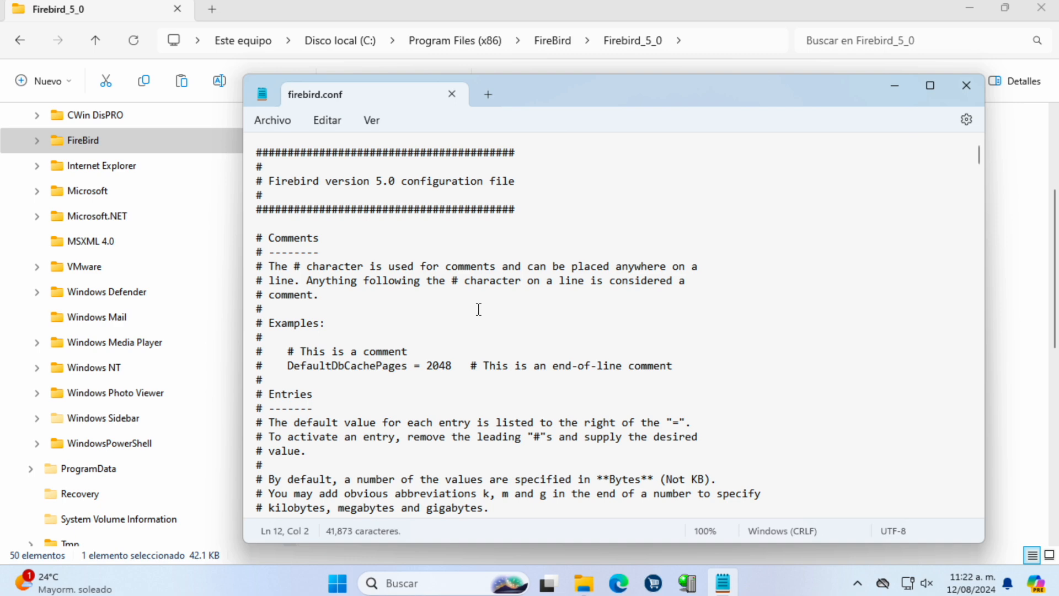
pyautogui.write('udf')
pyautogui.click(323, 119)
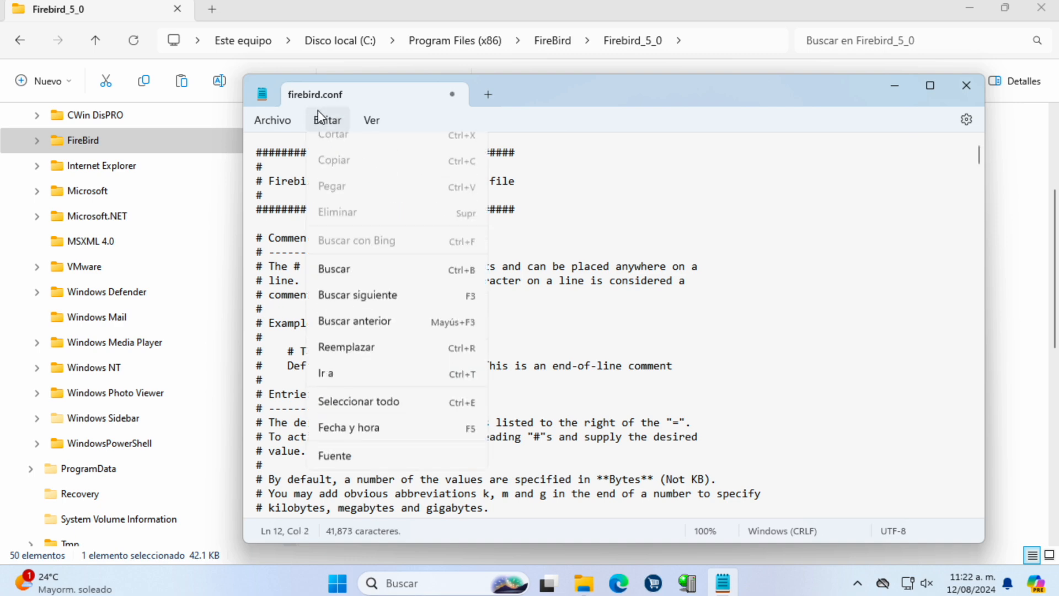
pyautogui.click(343, 314)
pyautogui.write('UD')
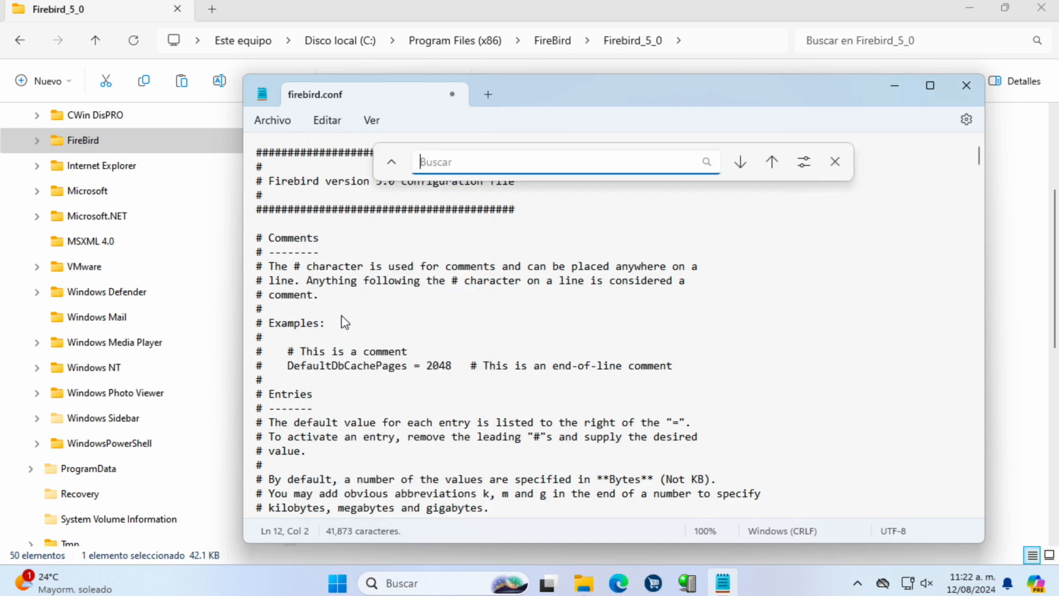
pyautogui.write('F')
pyautogui.press('Return')
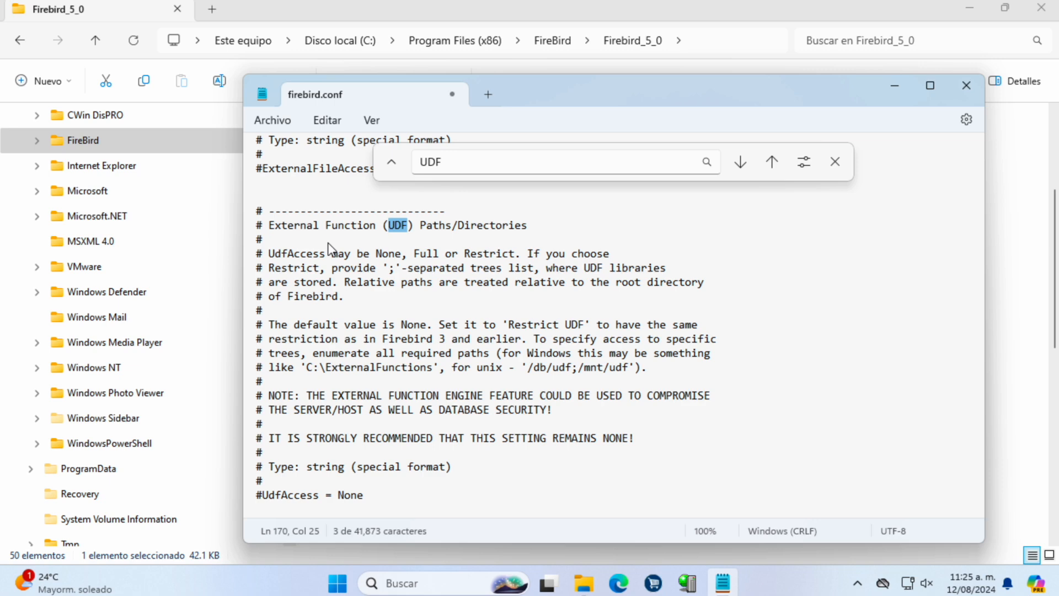
pyautogui.moveTo(269, 225); pyautogui.dragTo(386, 232)
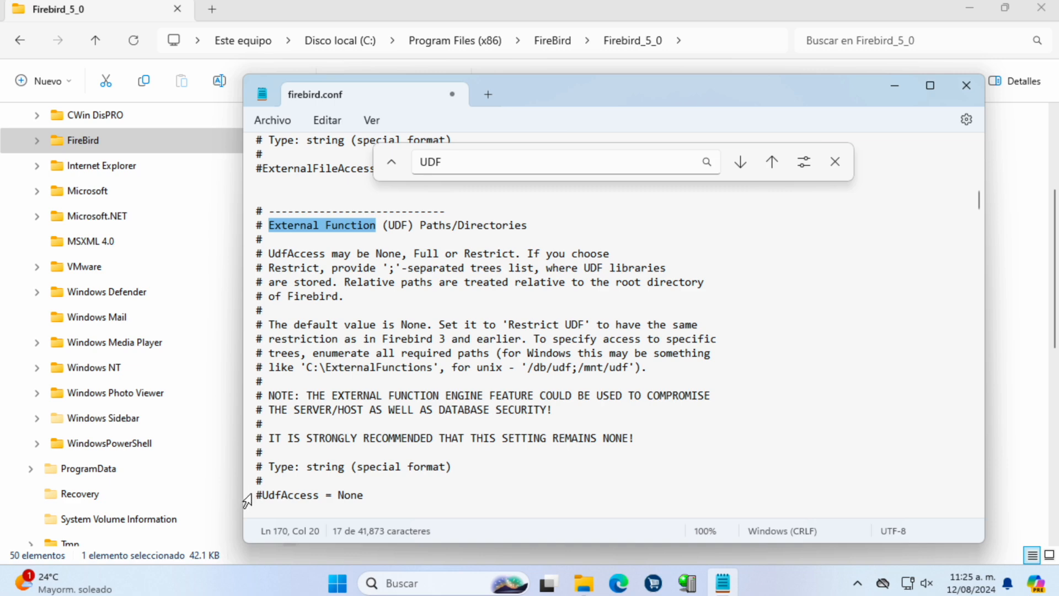
# Step: Change UdfAccess to Restrict C:\Program Files (x86)\Firebird\Firebird_5_0\UDF and save firebird.conf
pyautogui.click(263, 494)
pyautogui.press('BackSpace')
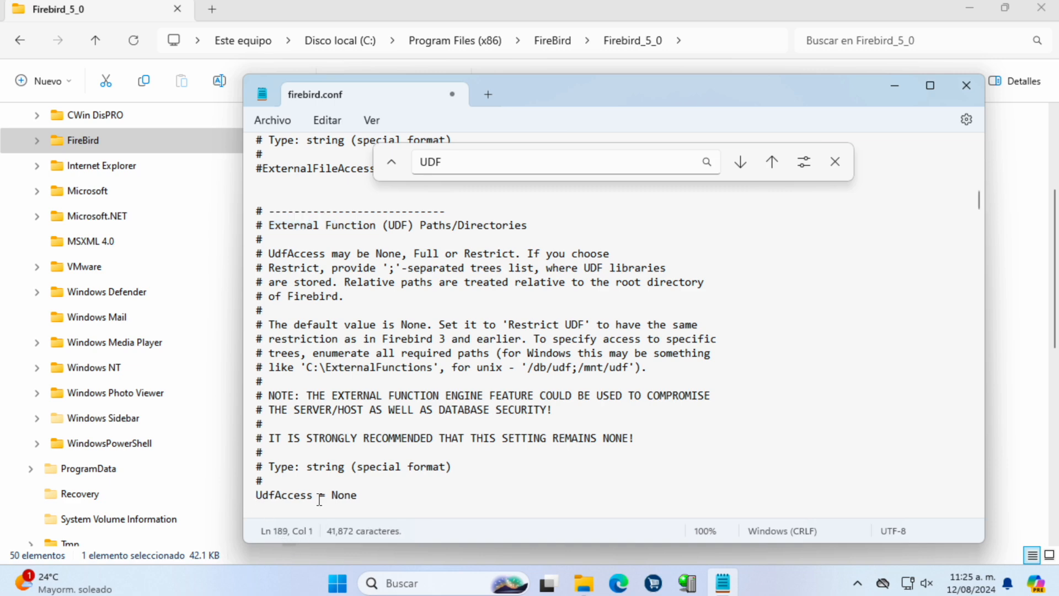
pyautogui.moveTo(332, 495); pyautogui.dragTo(362, 497)
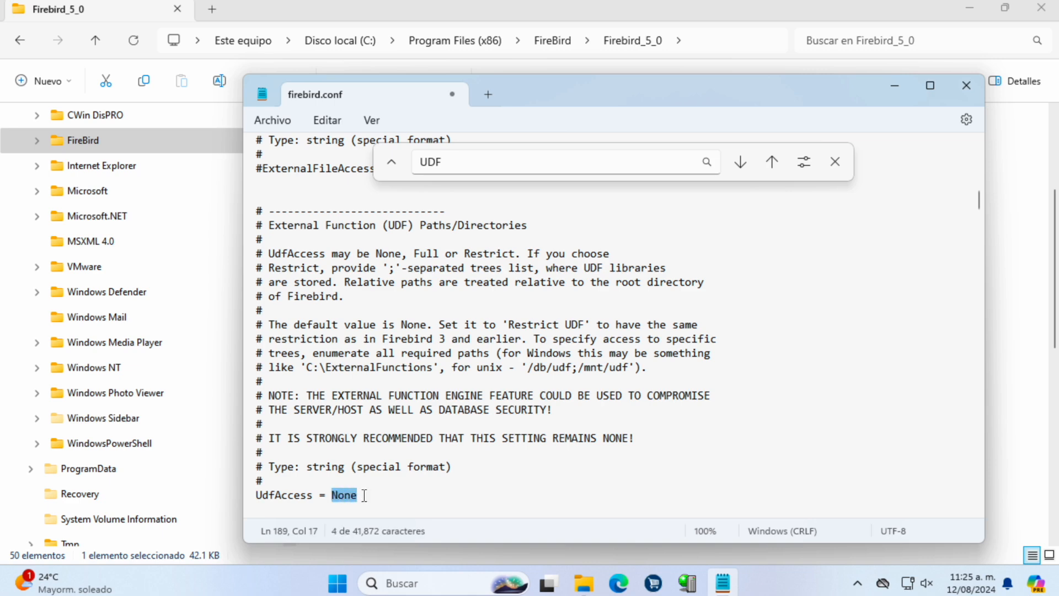
pyautogui.click(364, 495)
pyautogui.moveTo(371, 498); pyautogui.dragTo(252, 497)
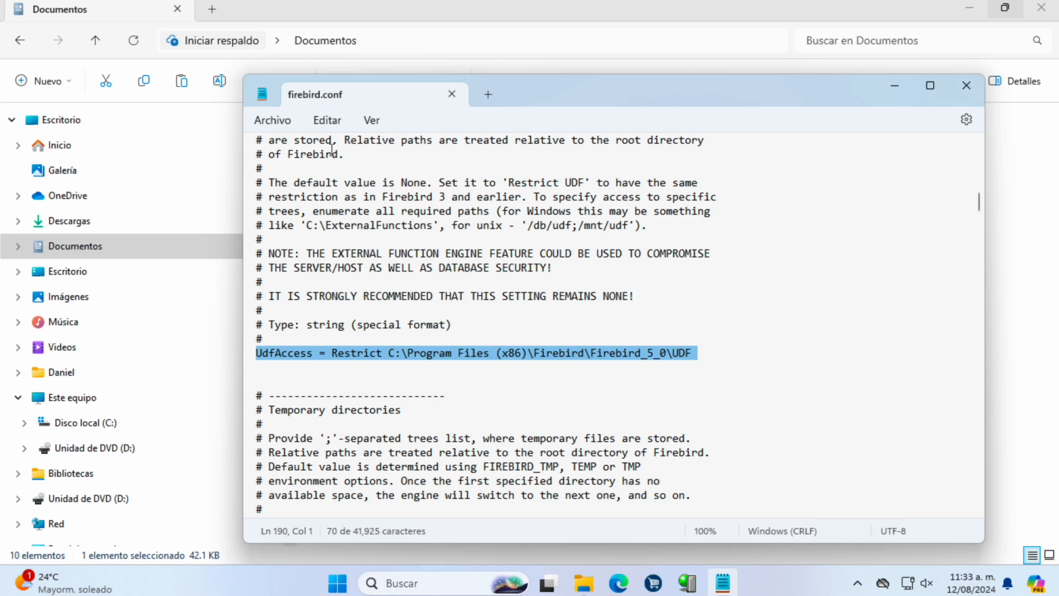
pyautogui.click(272, 120)
pyautogui.click(278, 225)
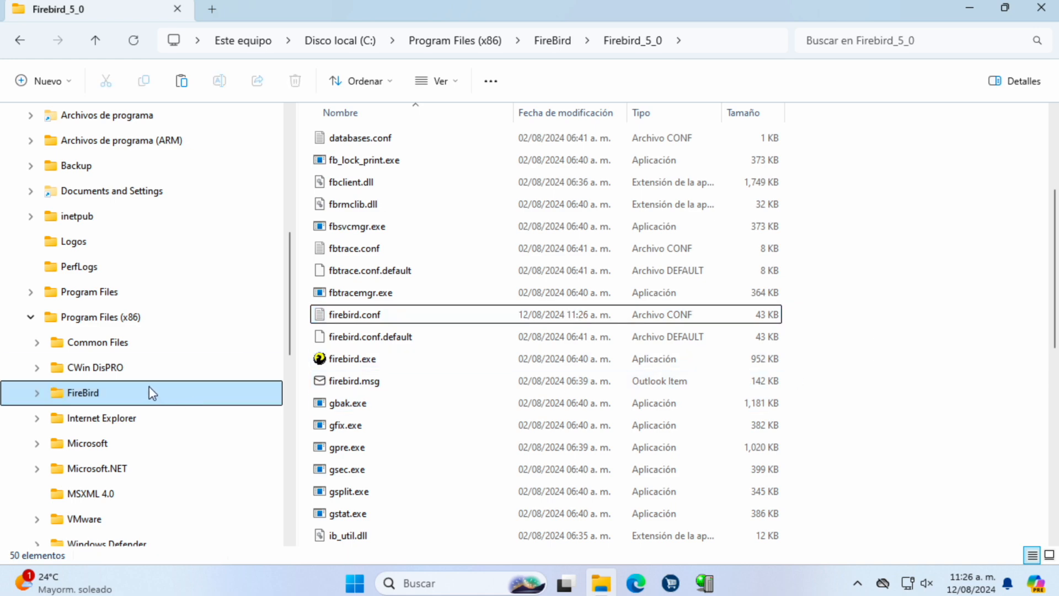
# Step: View the CWin DisPRO program folder, then close File Explorer
pyautogui.click(113, 377)
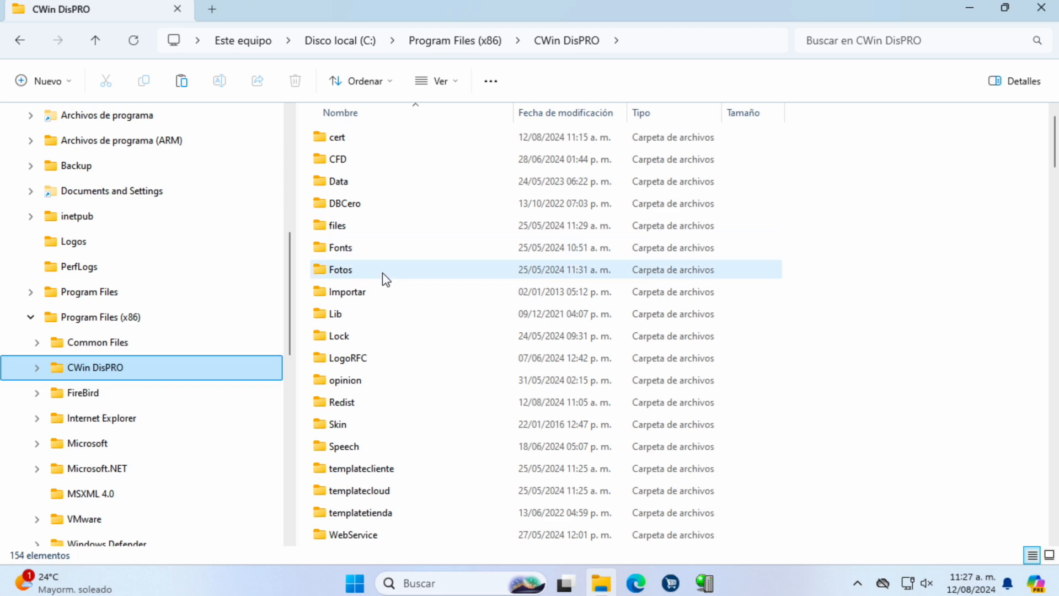
pyautogui.click(1041, 9)
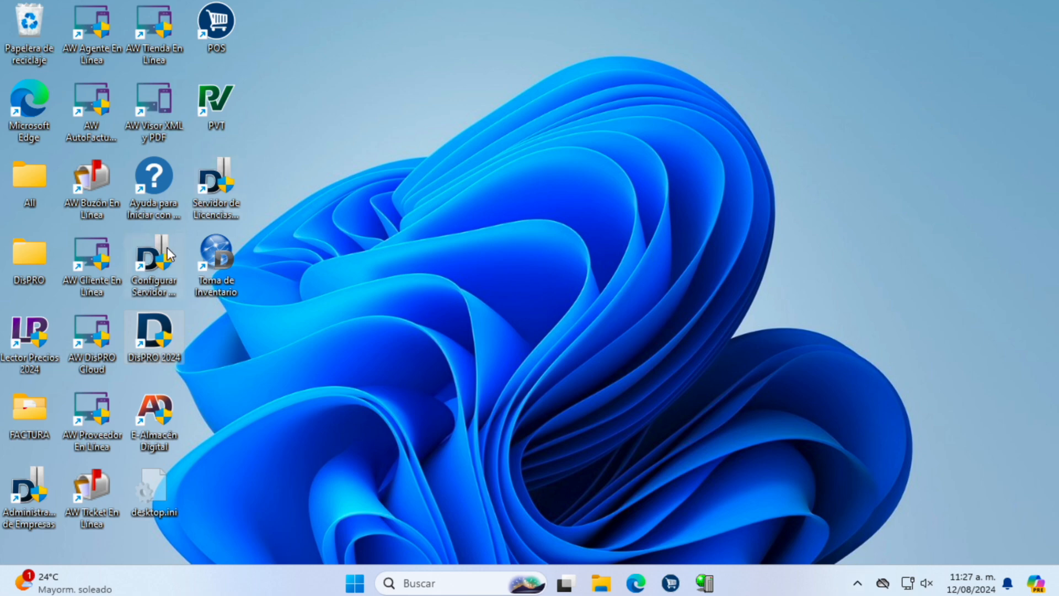
# Step: Launch Servidor de Licencias so its server starts with 40 UCloud users, then reopen File Explorer
pyautogui.doubleClick(213, 183)
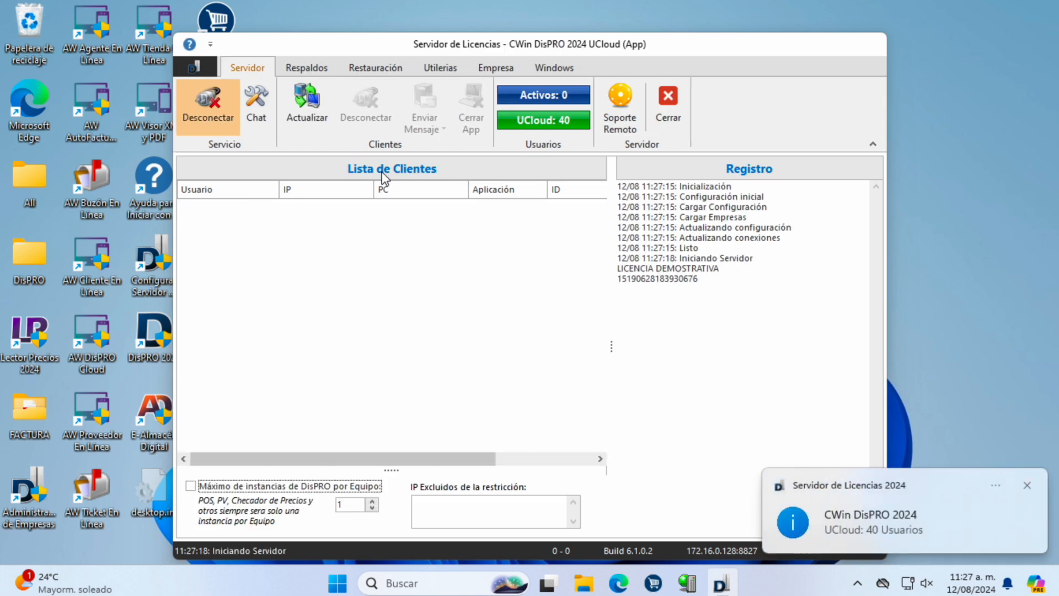
pyautogui.click(585, 582)
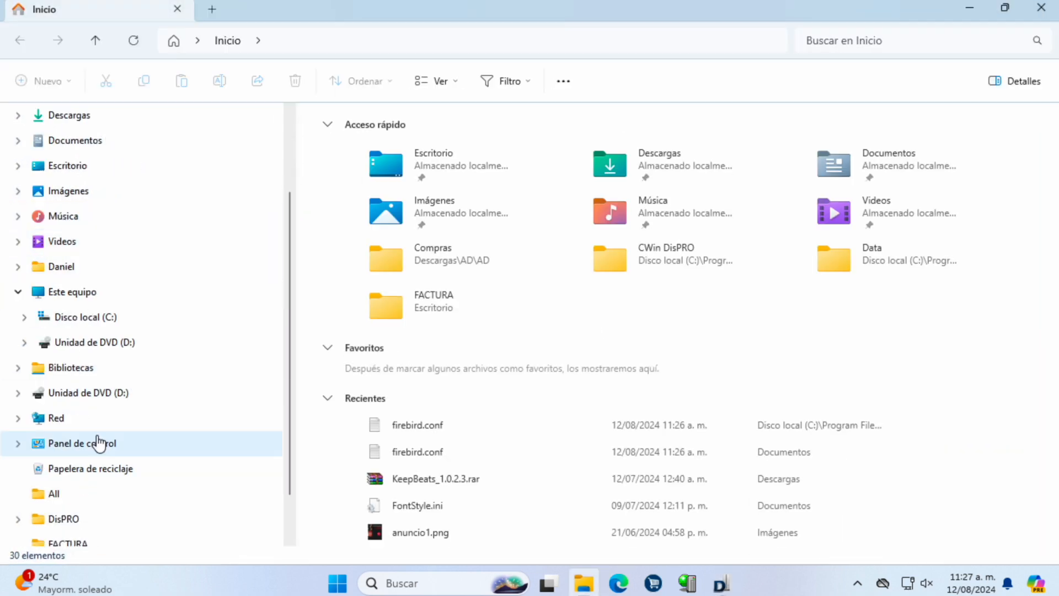
# Step: Find and select Resp_1_240812_1118.gdk in C:\Backup\Resp_1_240812_1118, then minimise Explorer
pyautogui.click(69, 321)
pyautogui.doubleClick(354, 224)
pyautogui.doubleClick(338, 138)
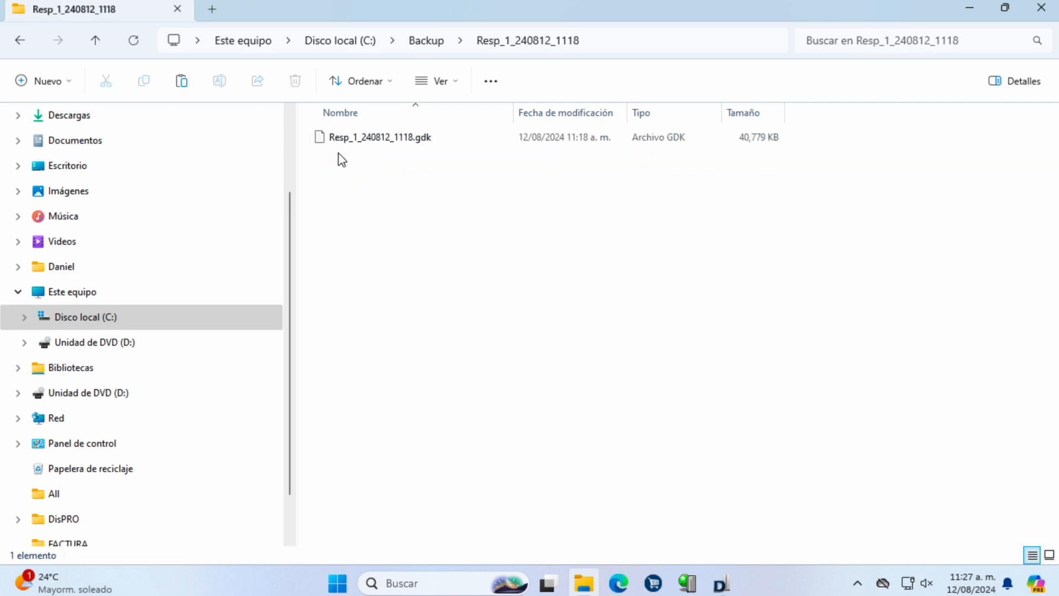
pyautogui.click(417, 144)
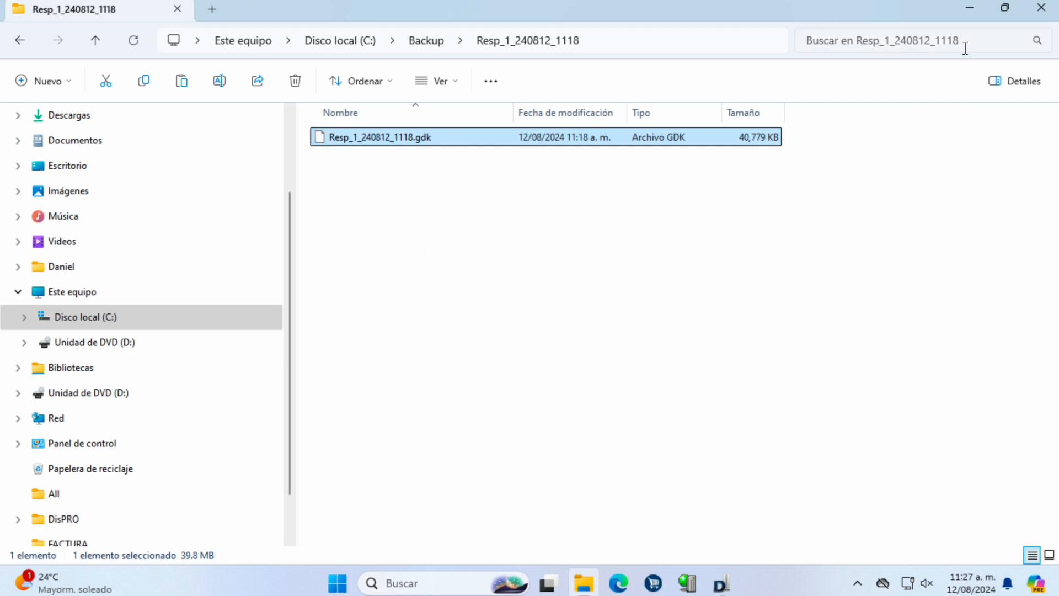
pyautogui.click(968, 7)
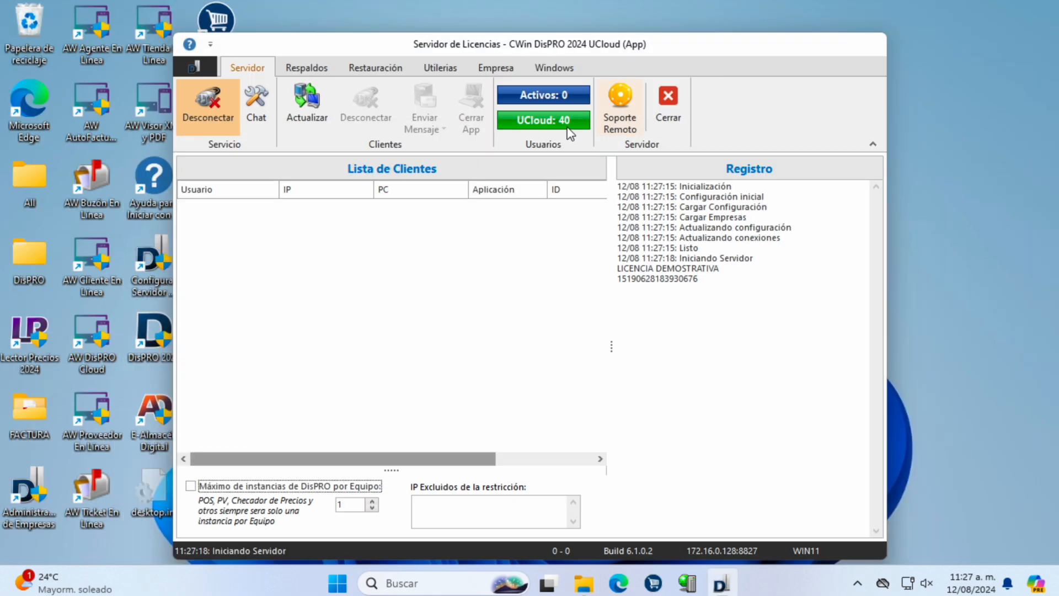
# Step: On the Restauración page, choose C:\Backup\Resp_1_240812_1118\Resp_1_240812_1118.gdk as the backup file
pyautogui.click(359, 65)
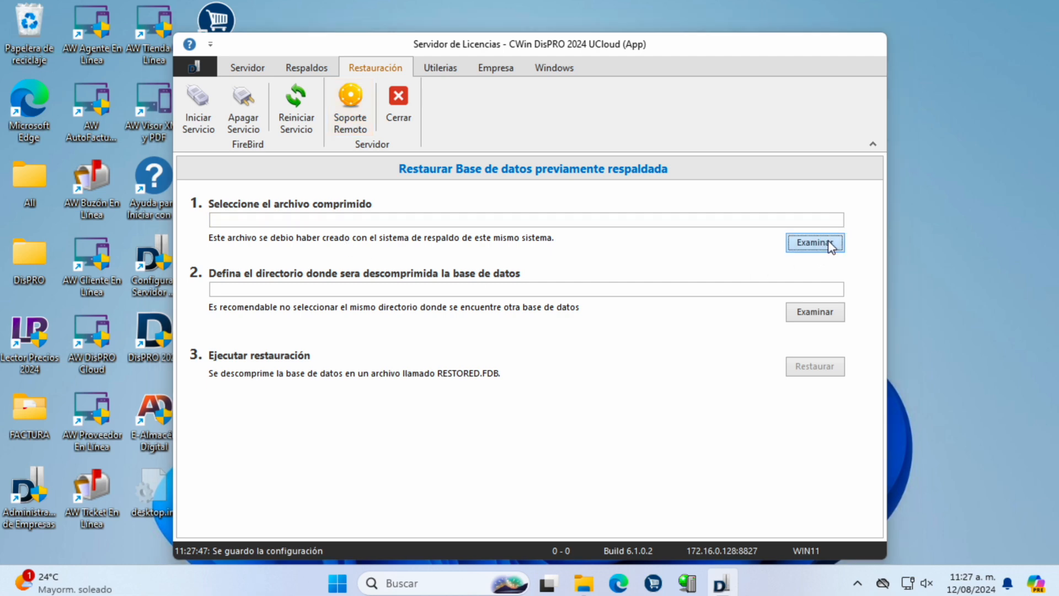
pyautogui.click(828, 242)
pyautogui.click(473, 126)
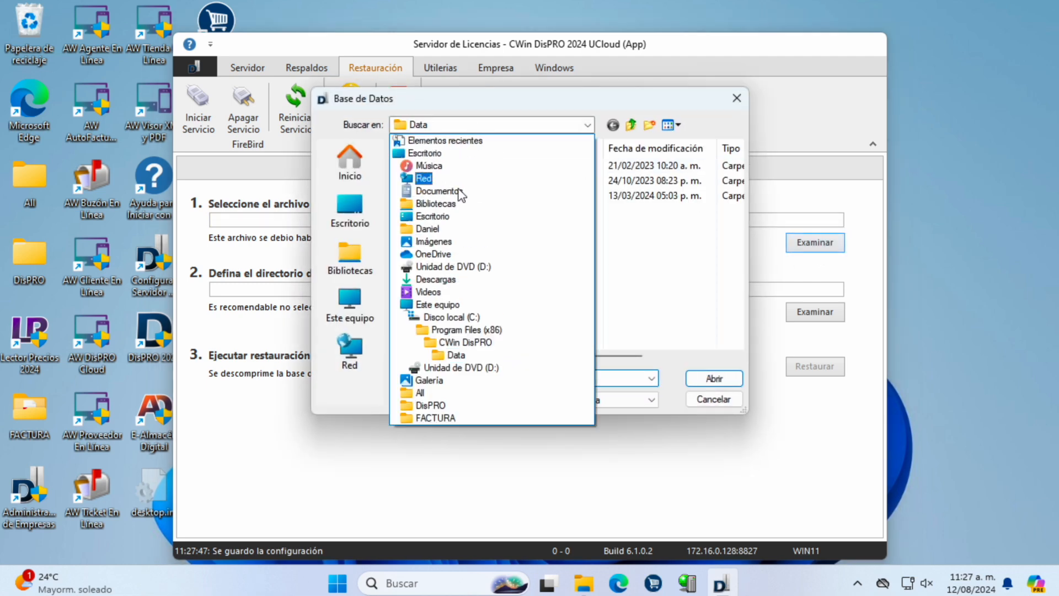
pyautogui.click(448, 317)
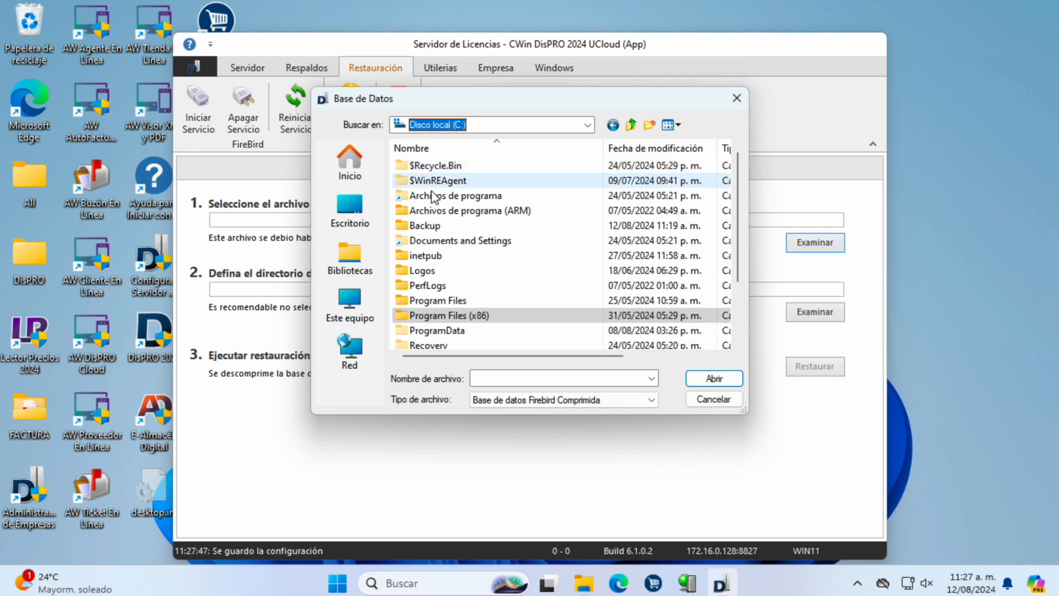
pyautogui.doubleClick(425, 226)
pyautogui.click(435, 167)
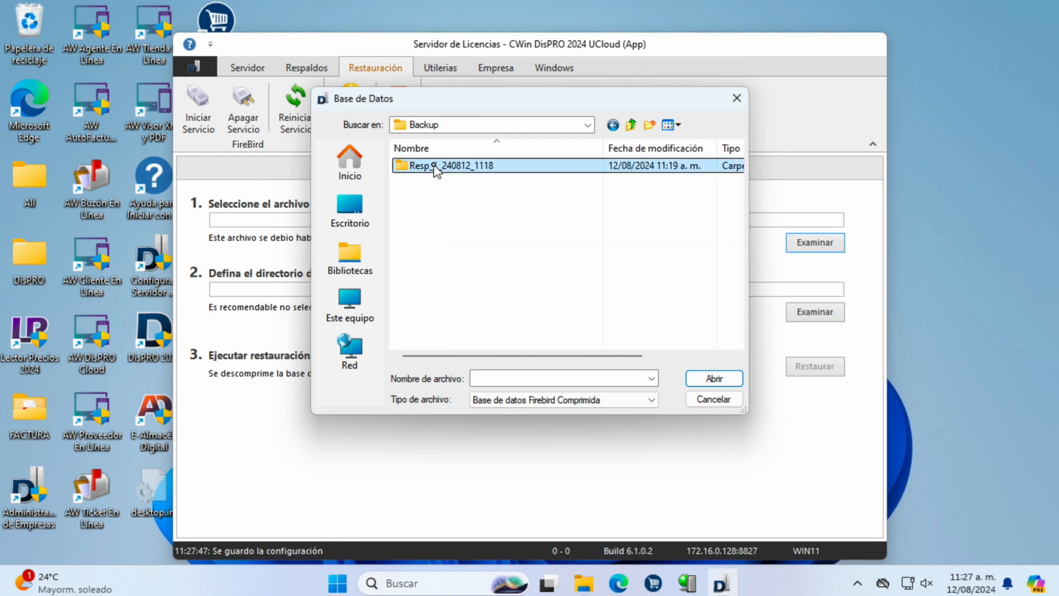
pyautogui.doubleClick(436, 167)
pyautogui.doubleClick(429, 166)
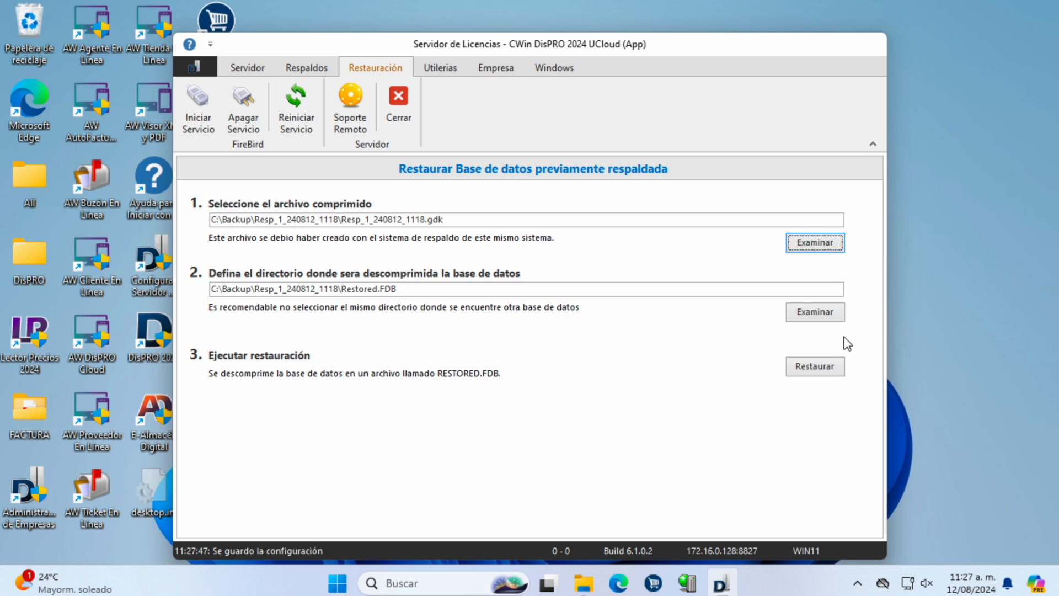
# Step: Restore the backup into Restored.FDB and bring the backup folder window back
pyautogui.click(815, 374)
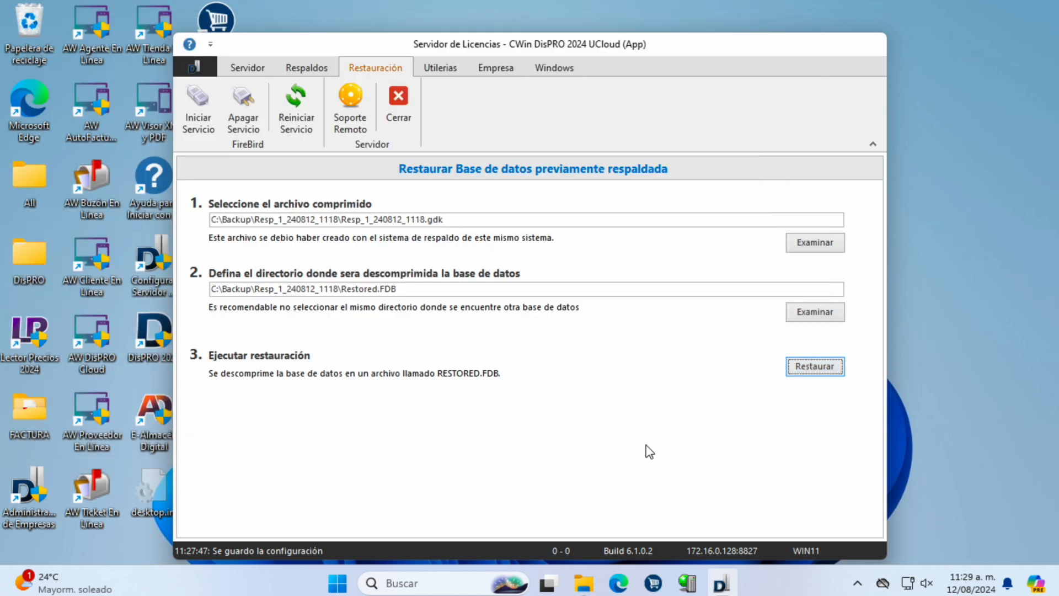
pyautogui.moveTo(597, 585)
pyautogui.click(594, 588)
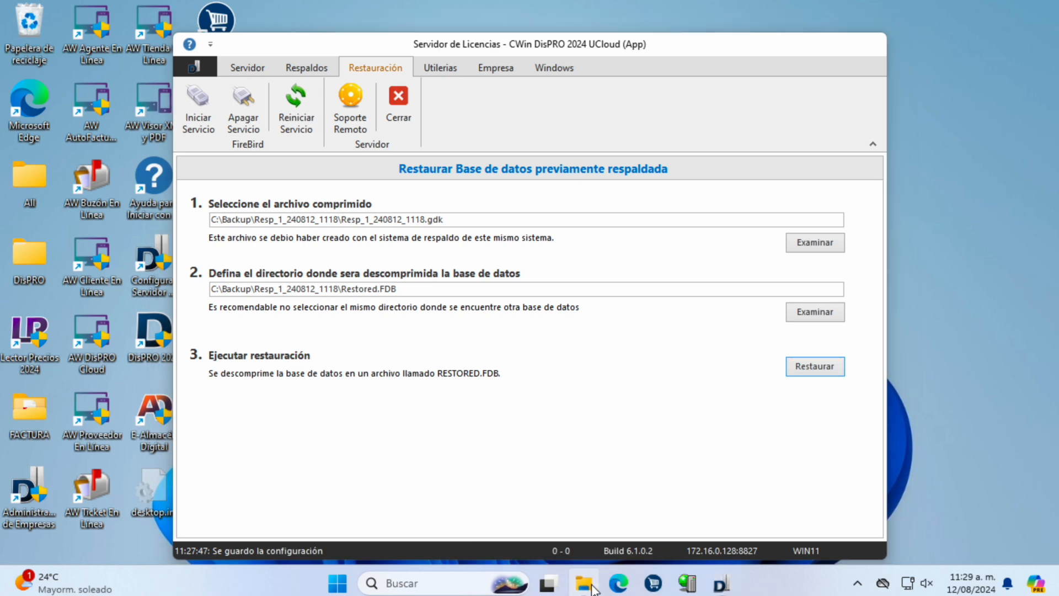
# Step: Rename RESTORED.FDB to RESTORED_5.FDB
pyautogui.click(438, 215)
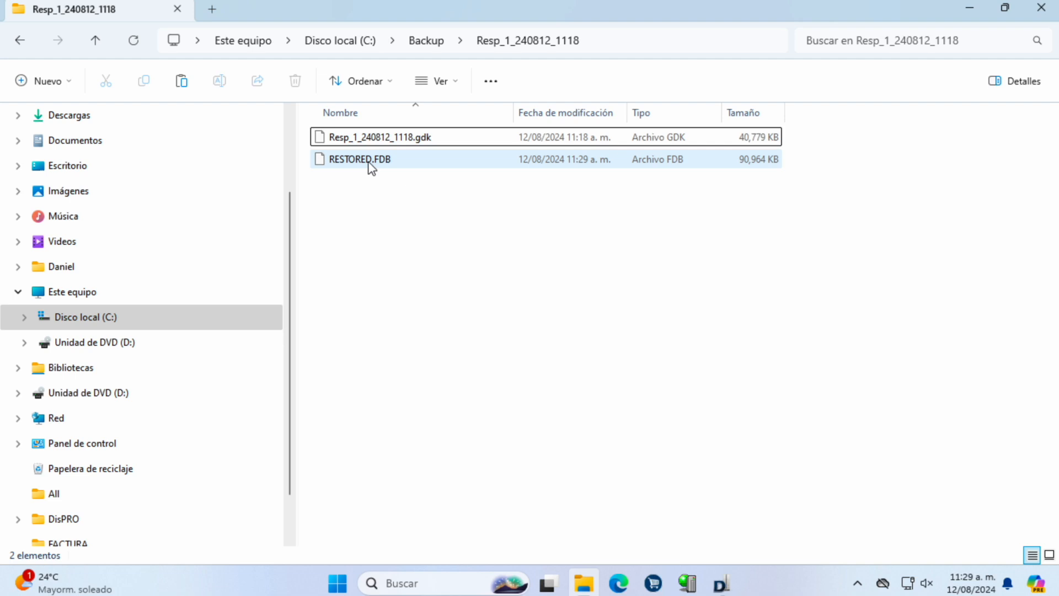
pyautogui.click(366, 165)
pyautogui.press('F2')
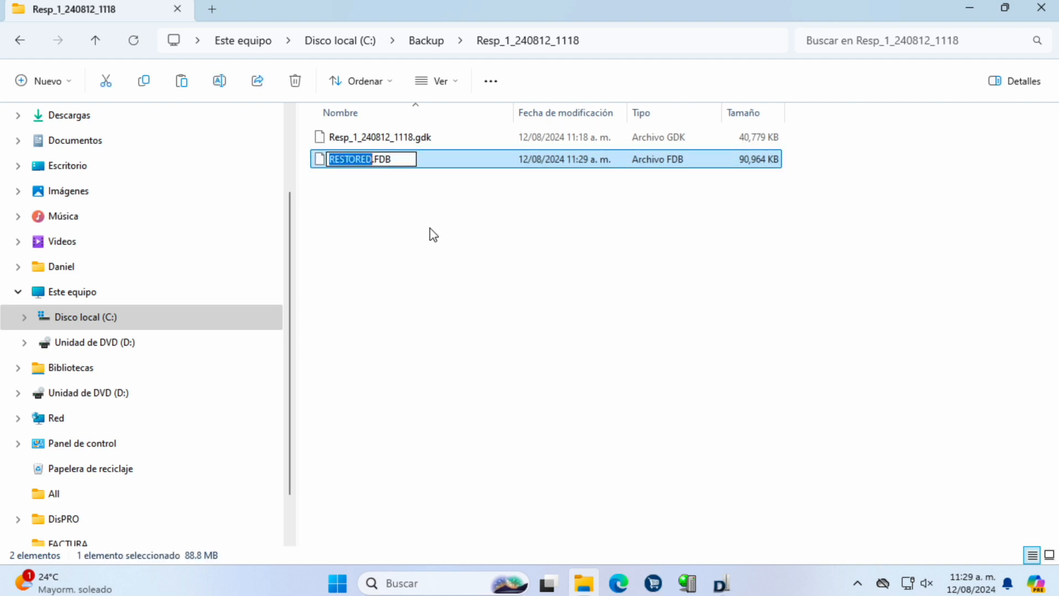
pyautogui.press('Right')
pyautogui.write('_5')
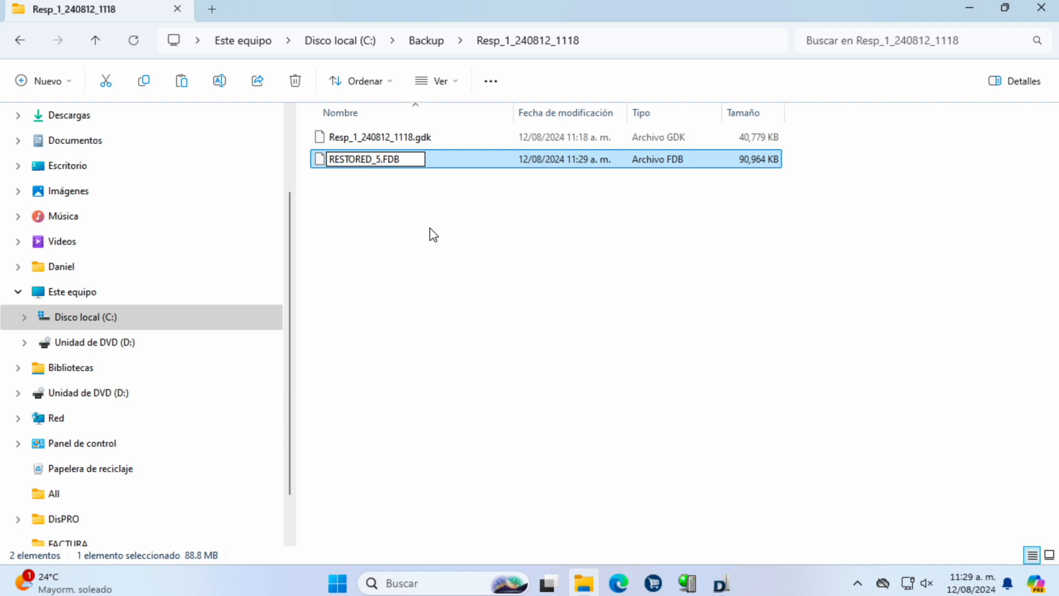
pyautogui.press('Return')
# Step: Take RESTORED_5.FDB and navigate to C:\Program Files (x86)\CWin DisPRO\Data
pyautogui.click(429, 228)
pyautogui.click(379, 159)
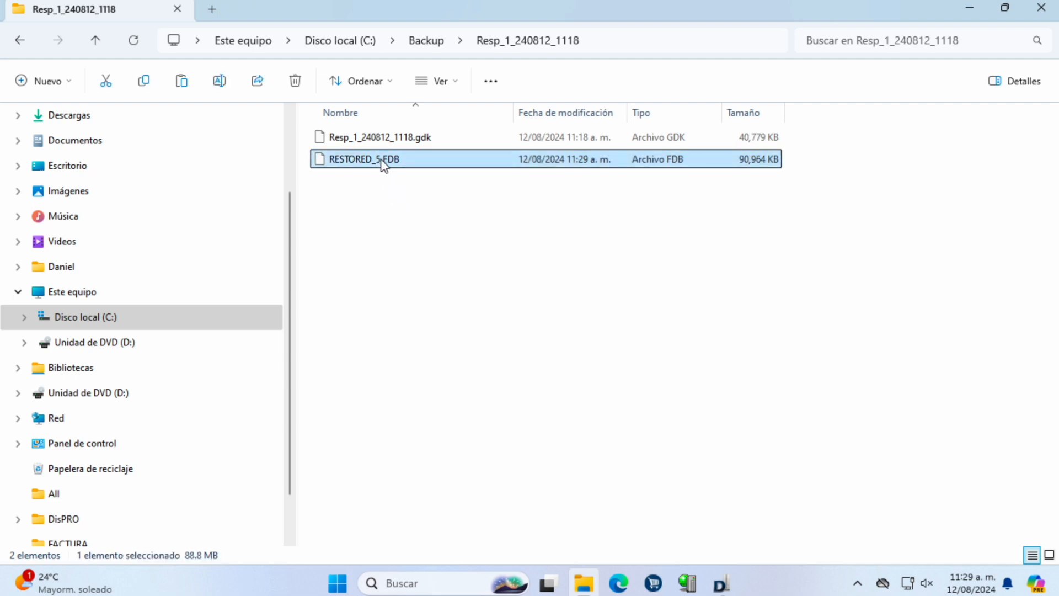
pyautogui.click(89, 319)
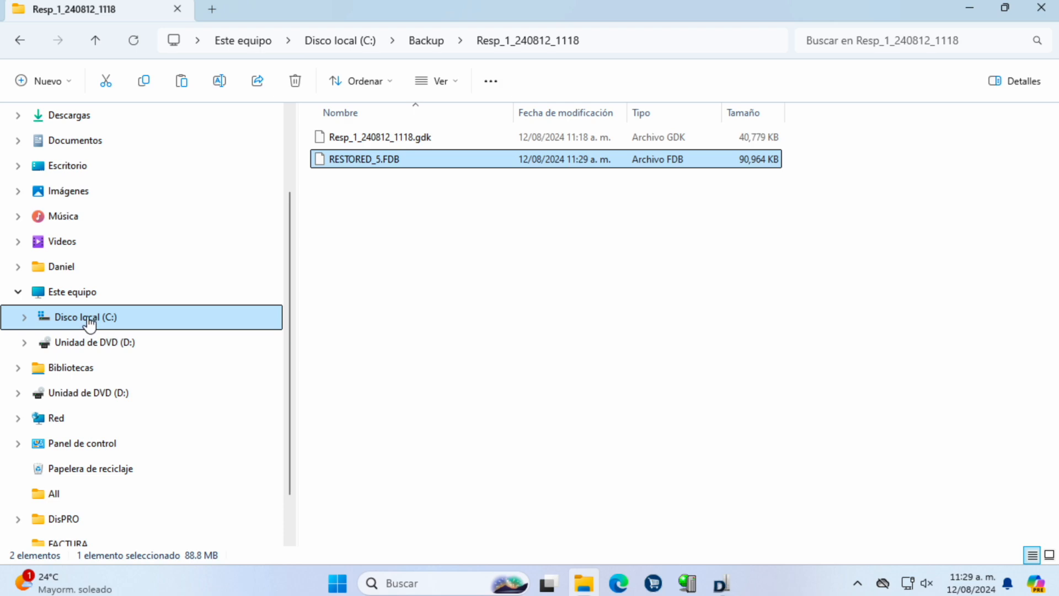
pyautogui.doubleClick(381, 360)
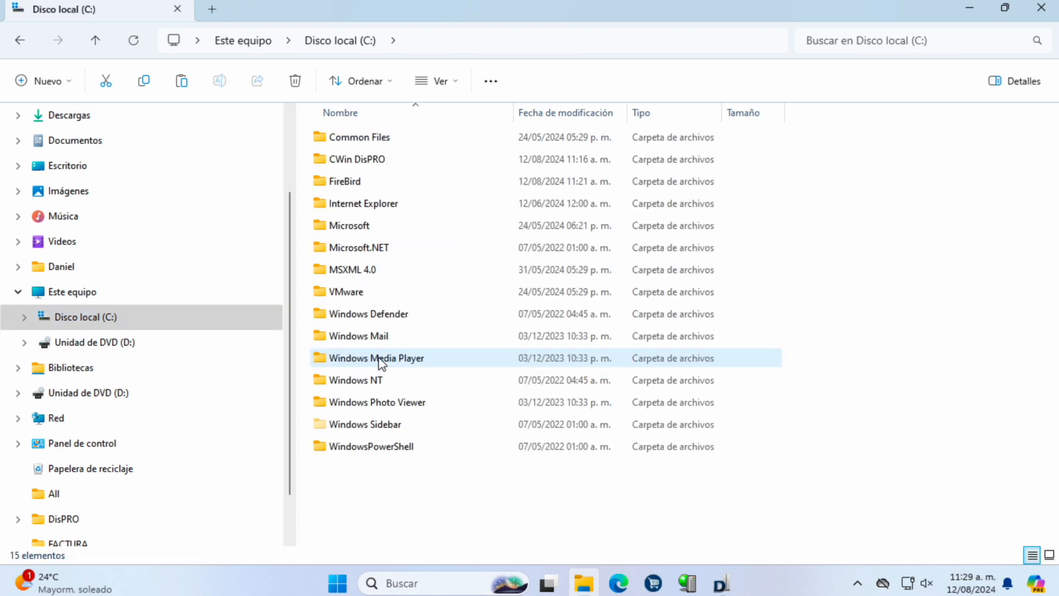
pyautogui.doubleClick(341, 160)
pyautogui.doubleClick(345, 182)
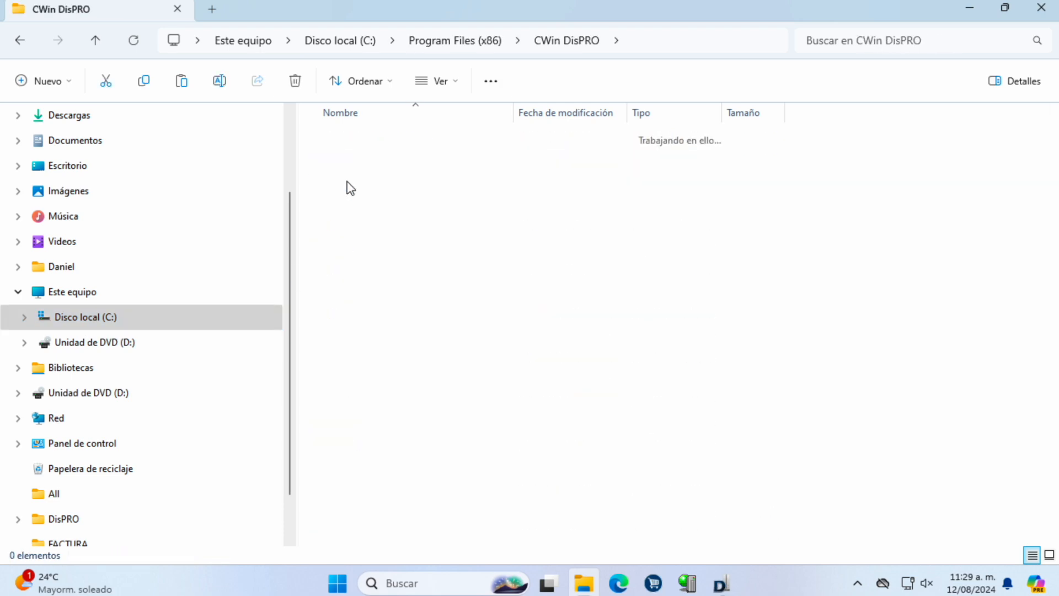
pyautogui.scroll(-3, 524, 389)
pyautogui.scroll(-3, 523, 393)
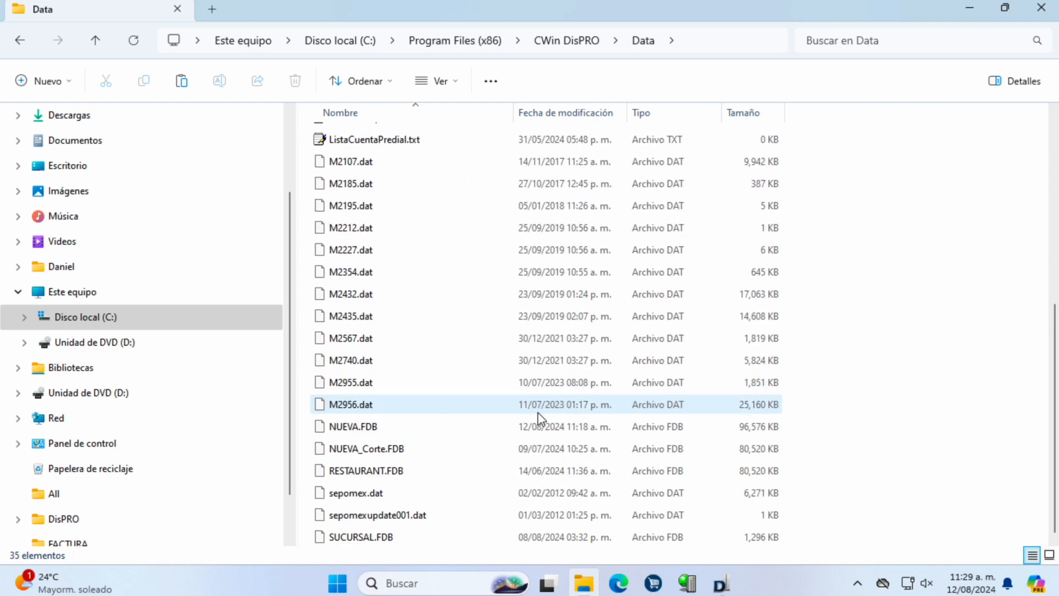
# Step: Paste RESTORED_5.FDB into the Data folder with administrator approval, then return to the license server
pyautogui.click(395, 430)
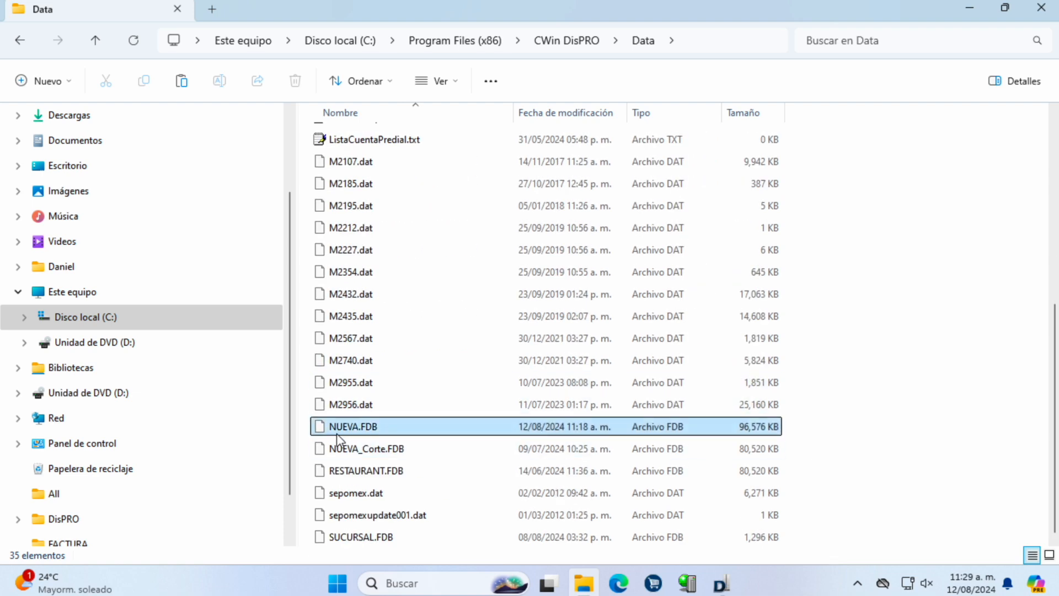
pyautogui.click(873, 457)
pyautogui.hotkey('ctrl', 'v')
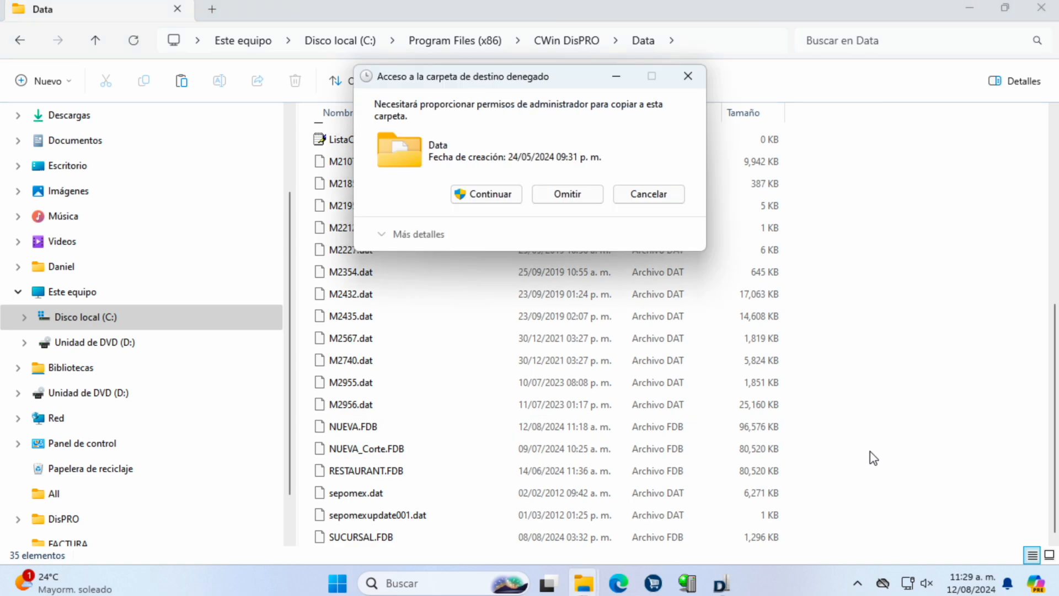
pyautogui.press('Return')
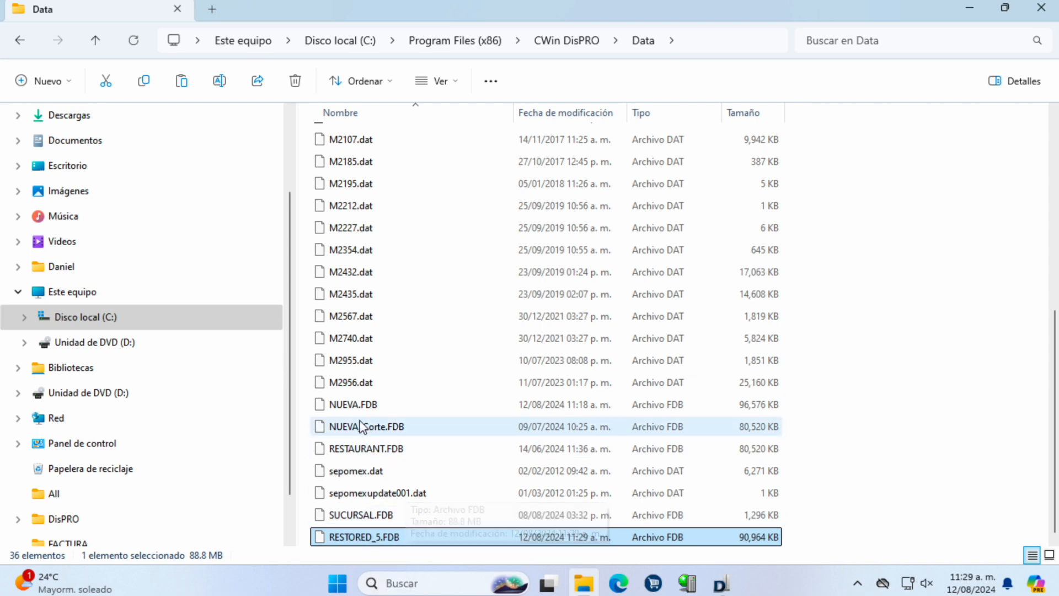
pyautogui.click(357, 406)
pyautogui.click(373, 537)
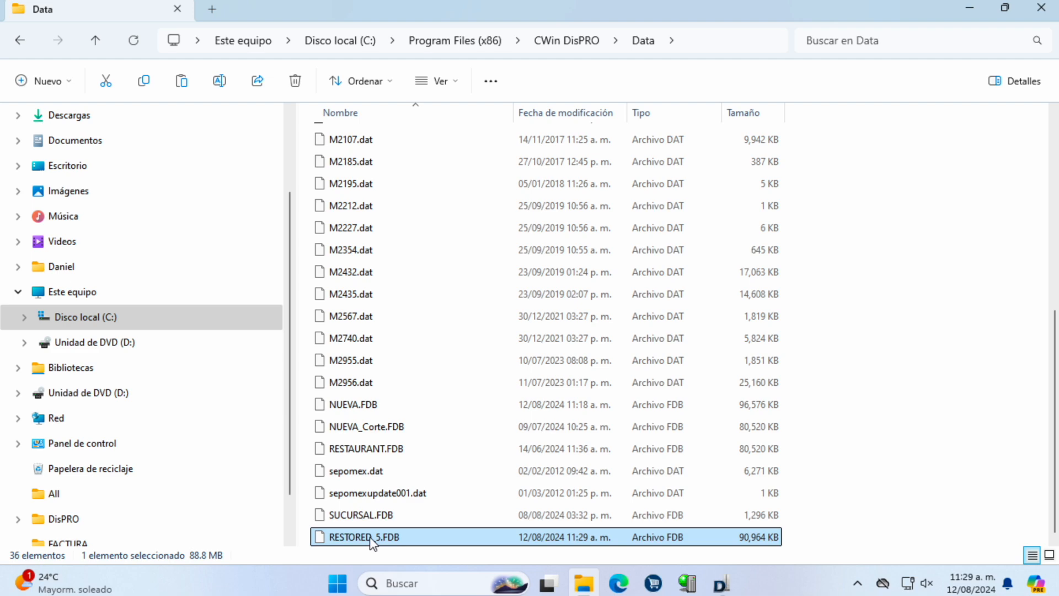
pyautogui.click(721, 582)
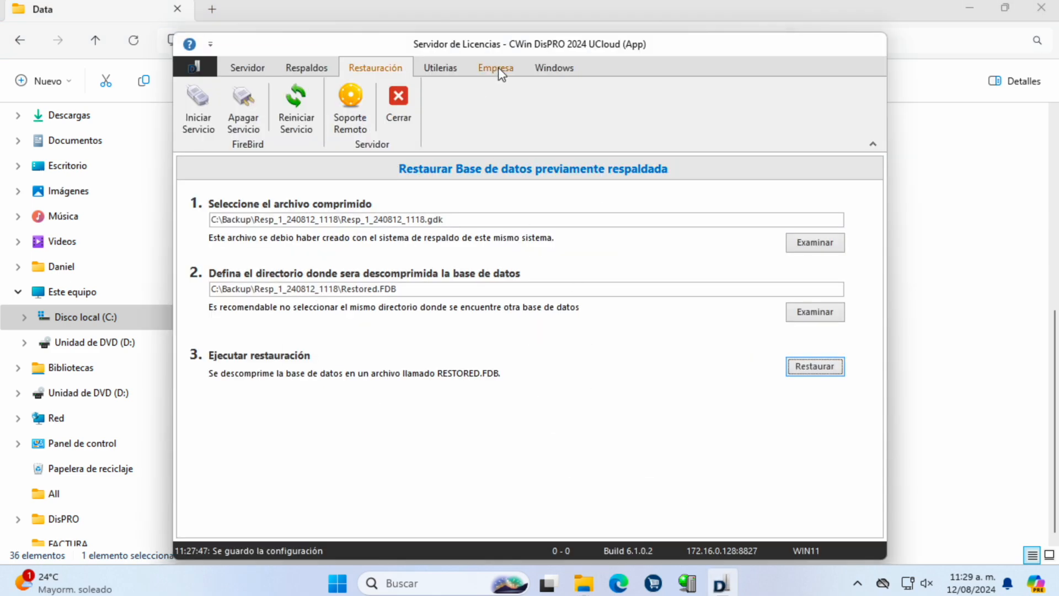
# Step: On the Empresa tab, add company NUEVA EMPRESA 5.0.1 using the RESTORED_5.FDB database
pyautogui.click(498, 67)
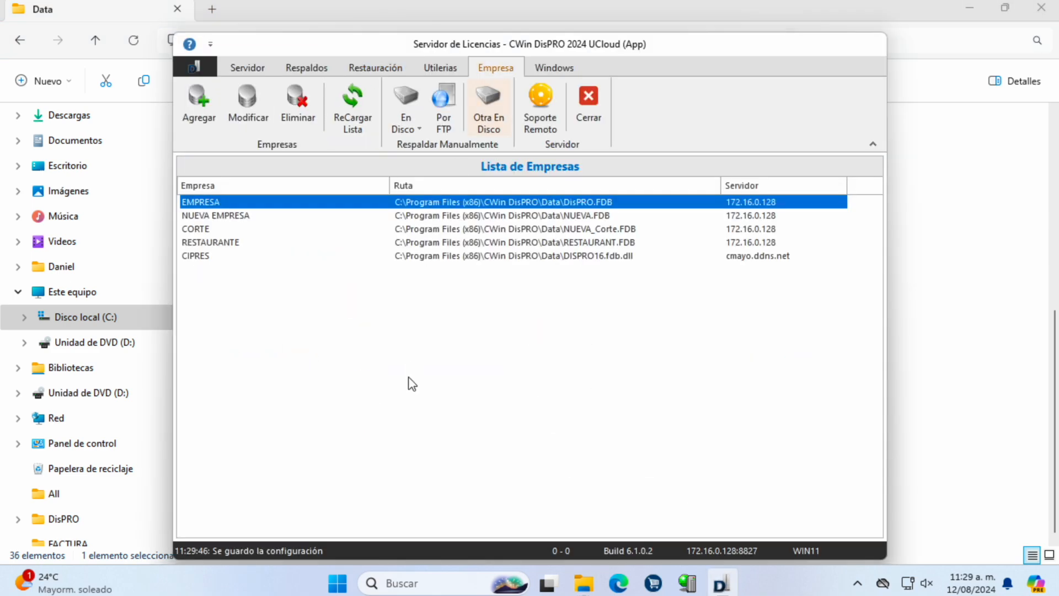
pyautogui.click(233, 217)
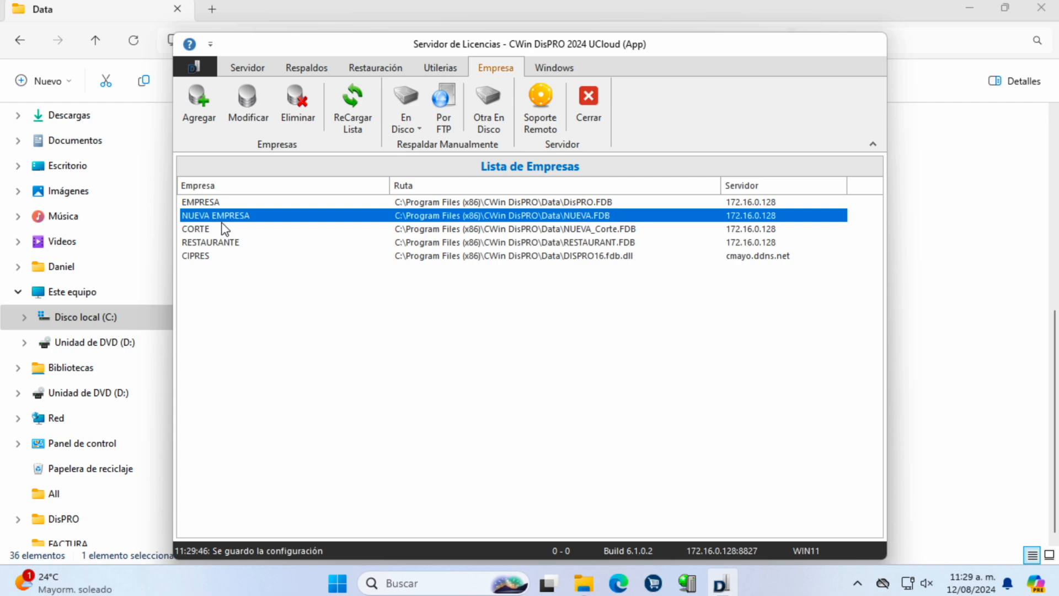
pyautogui.click(200, 109)
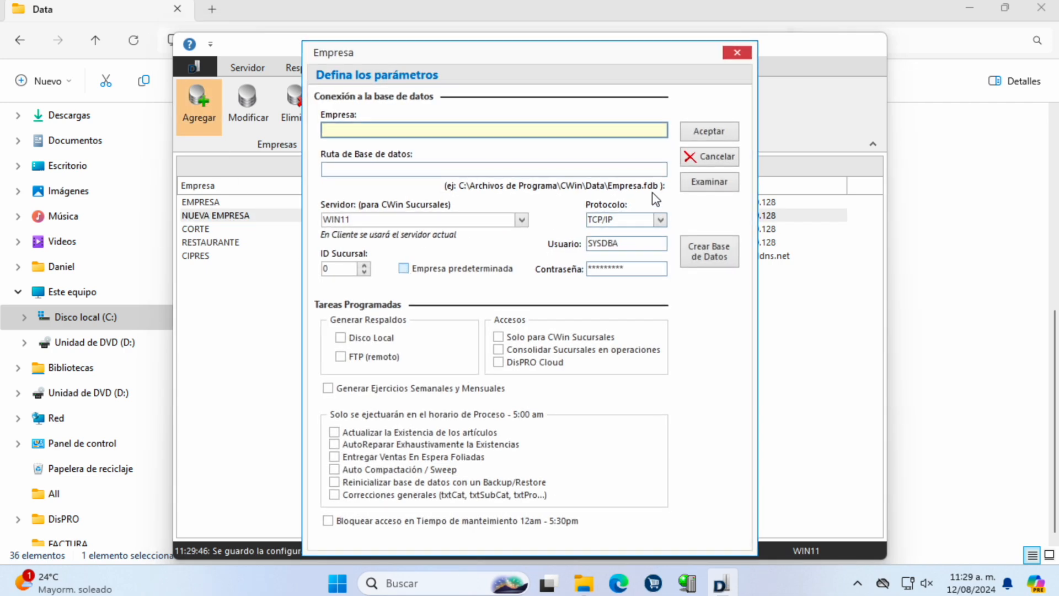
pyautogui.click(709, 181)
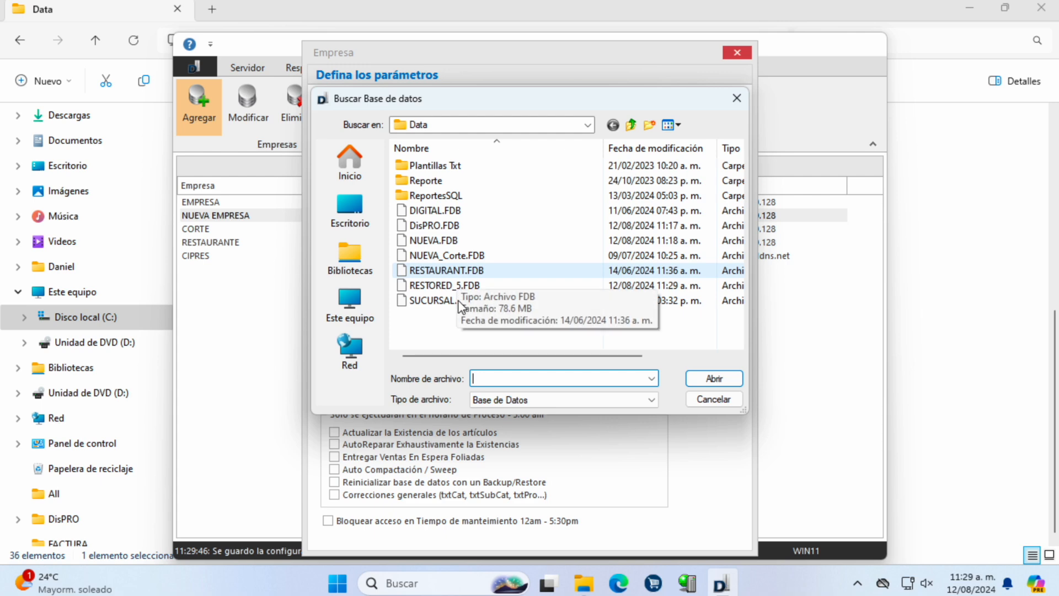
pyautogui.doubleClick(444, 285)
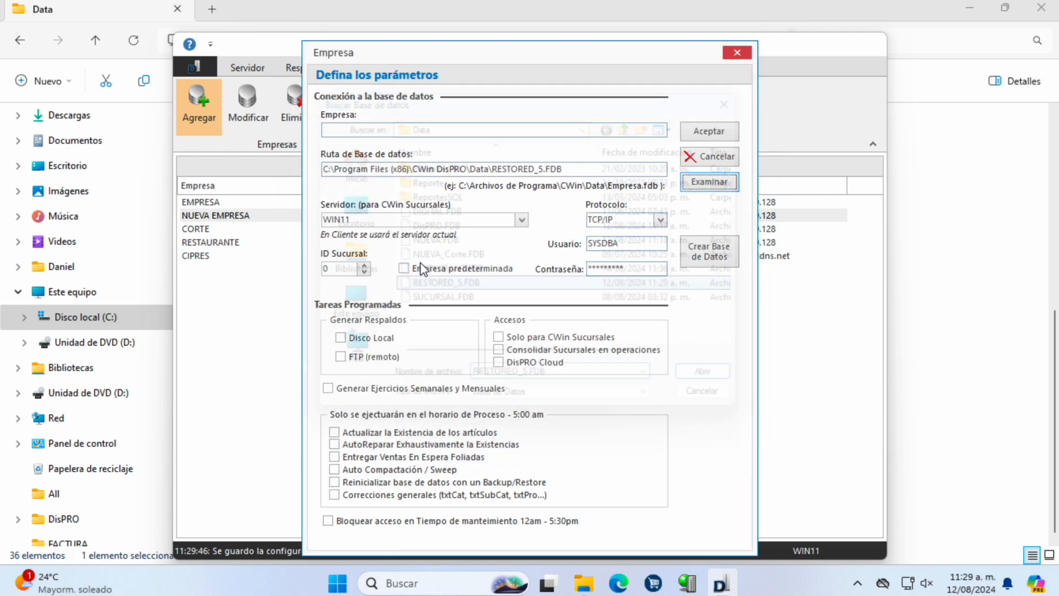
pyautogui.click(359, 131)
pyautogui.write('N')
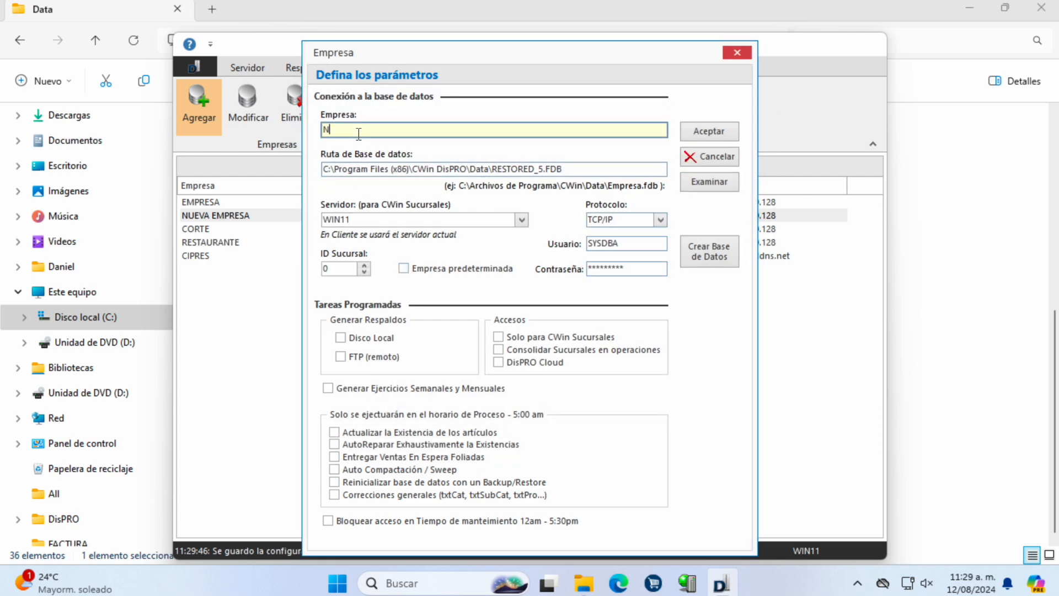
pyautogui.write('UEMA EMPRESA 5.0.1')
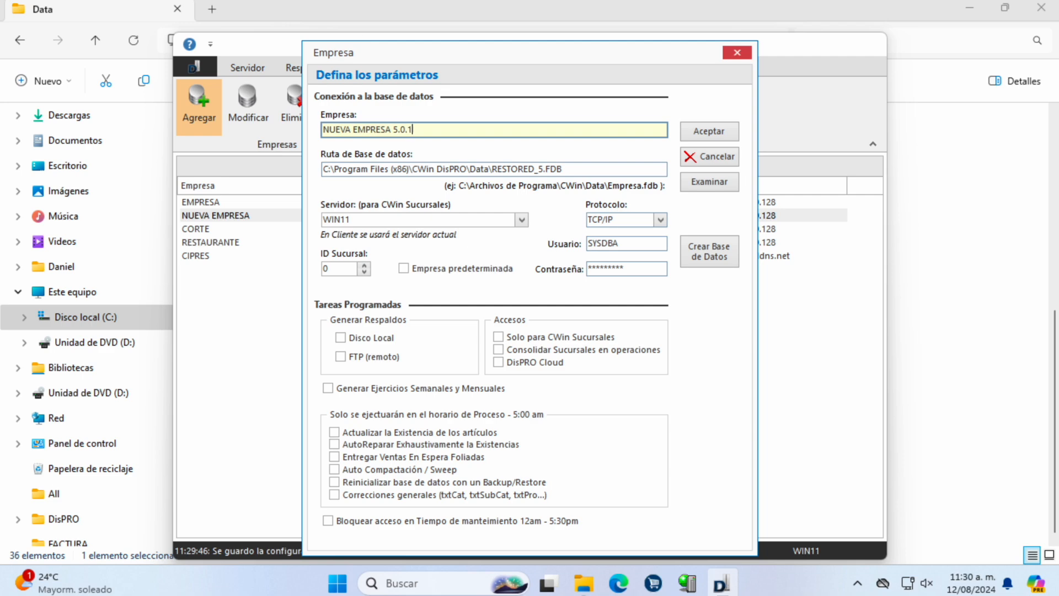
pyautogui.click(721, 125)
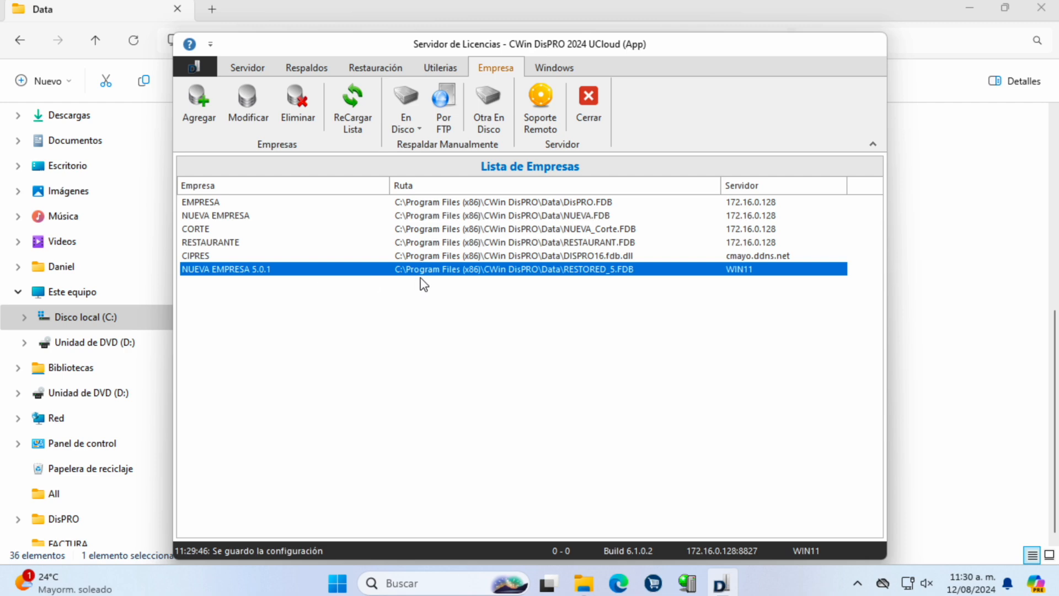
# Step: Close the license server and try connecting to NUEVA EMPRESA, dismissing the missing-database error
pyautogui.click(593, 105)
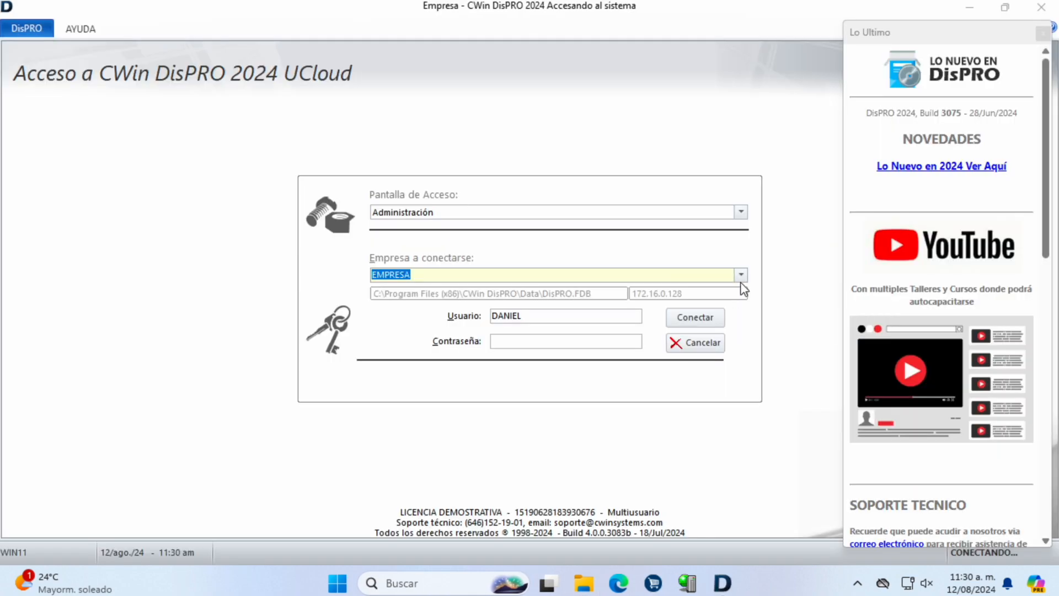
pyautogui.click(740, 275)
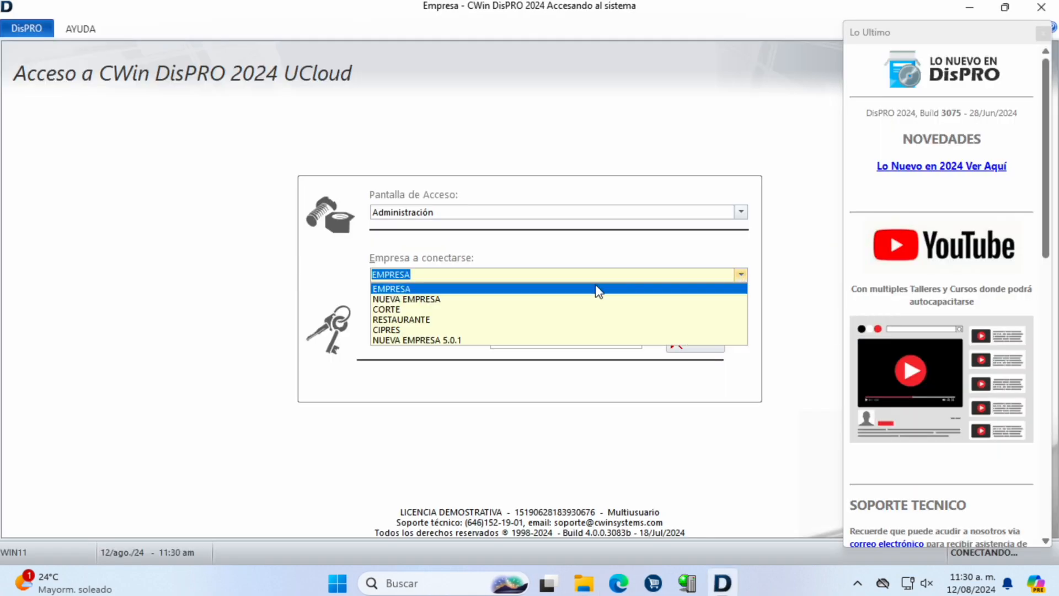
pyautogui.click(454, 299)
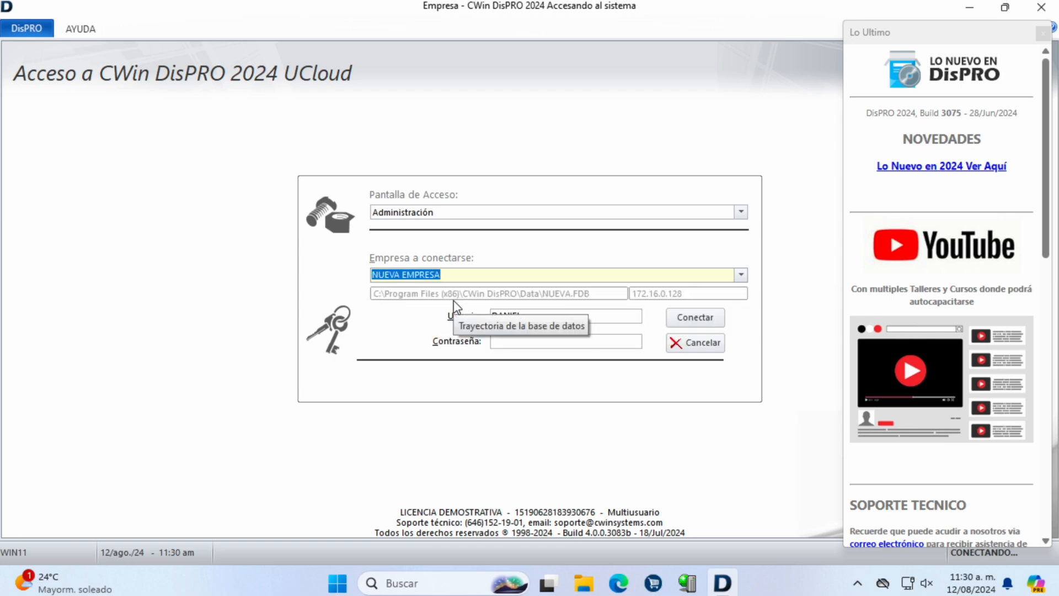
pyautogui.click(711, 320)
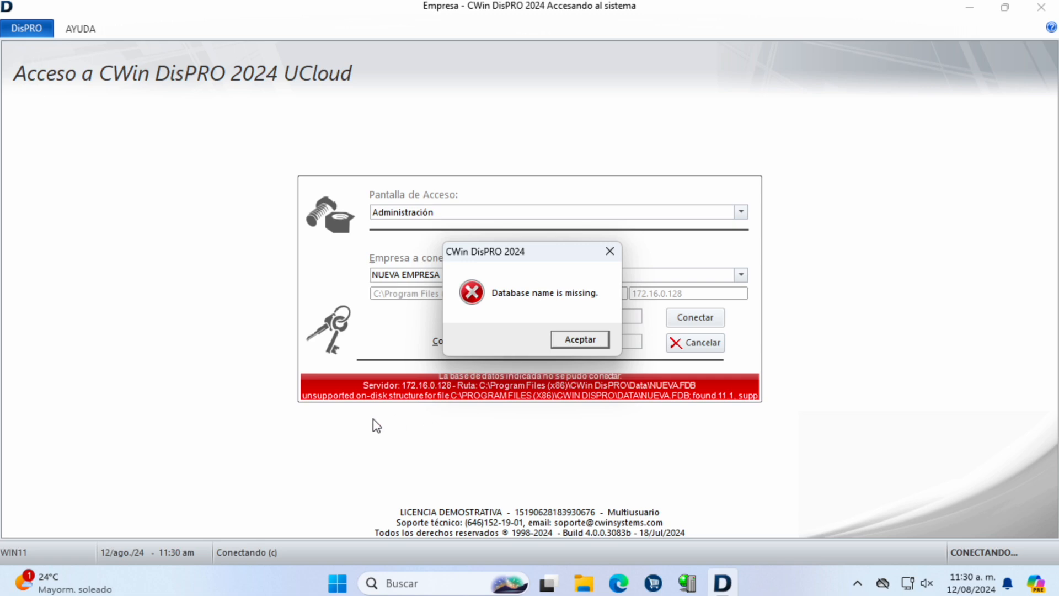
pyautogui.click(560, 341)
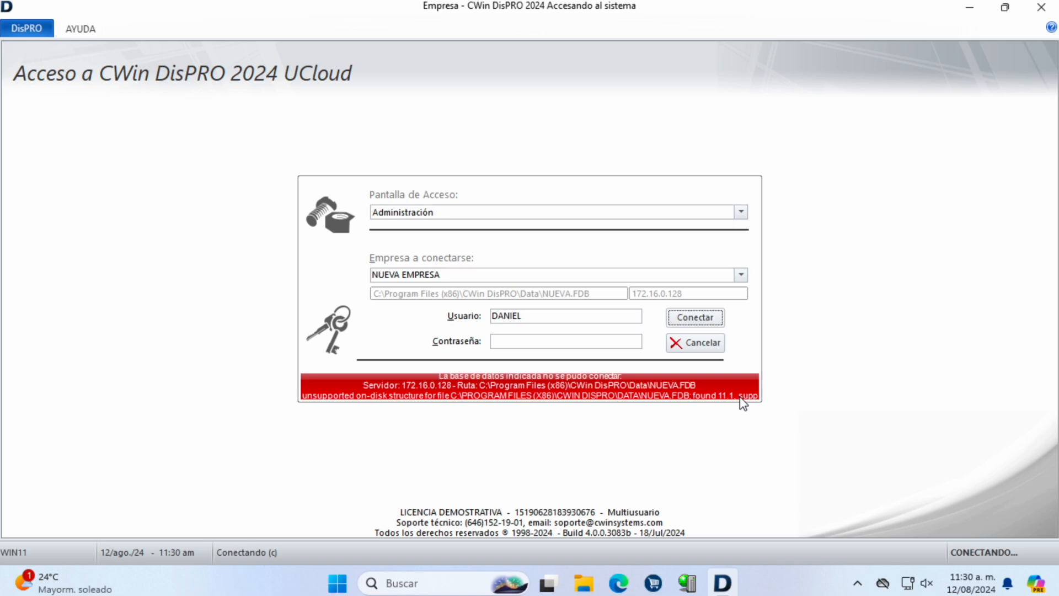
# Step: Log into NUEVA EMPRESA 5.0.1 with its password and connect to the Principal warehouse
pyautogui.click(739, 274)
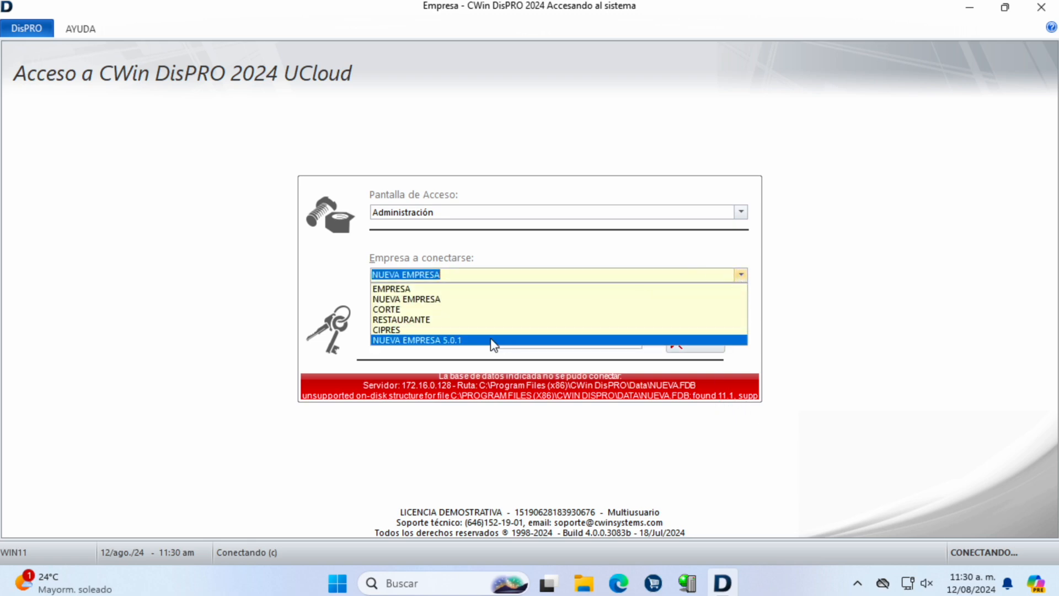
pyautogui.click(445, 342)
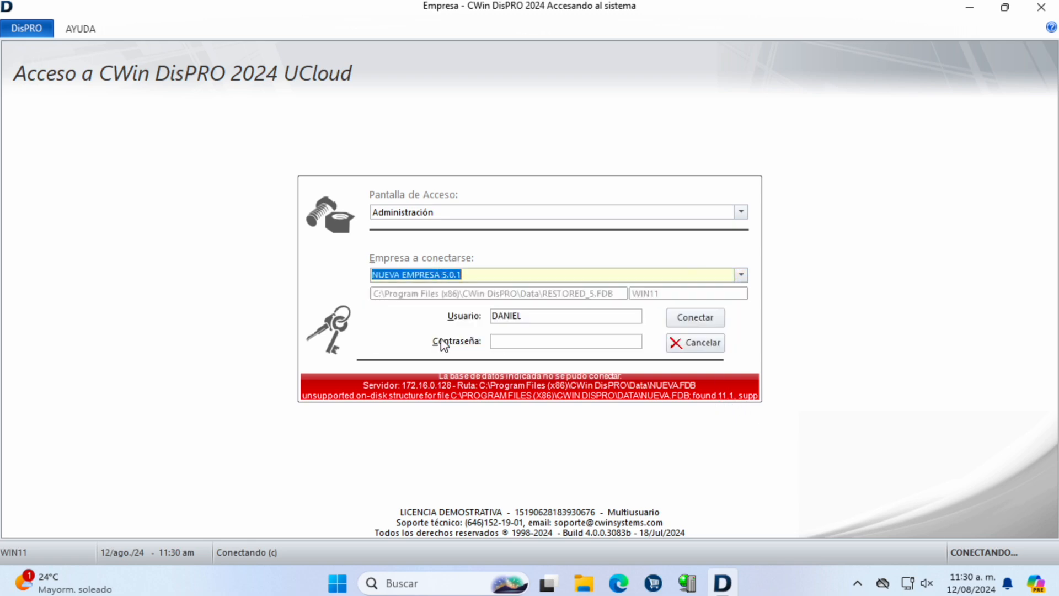
pyautogui.click(562, 344)
pyautogui.write('1')
pyautogui.click(689, 323)
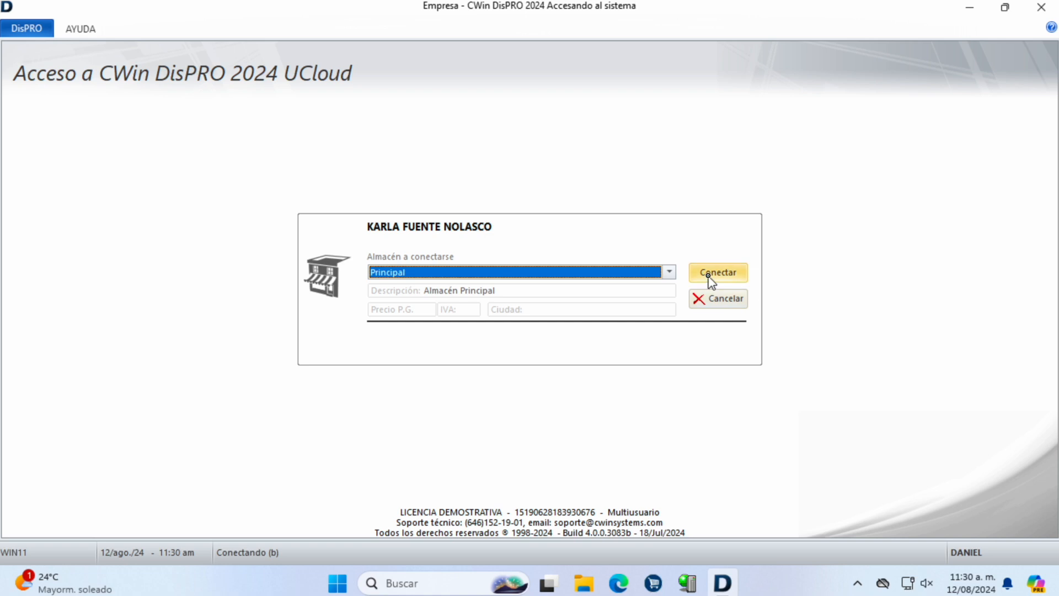
pyautogui.click(710, 276)
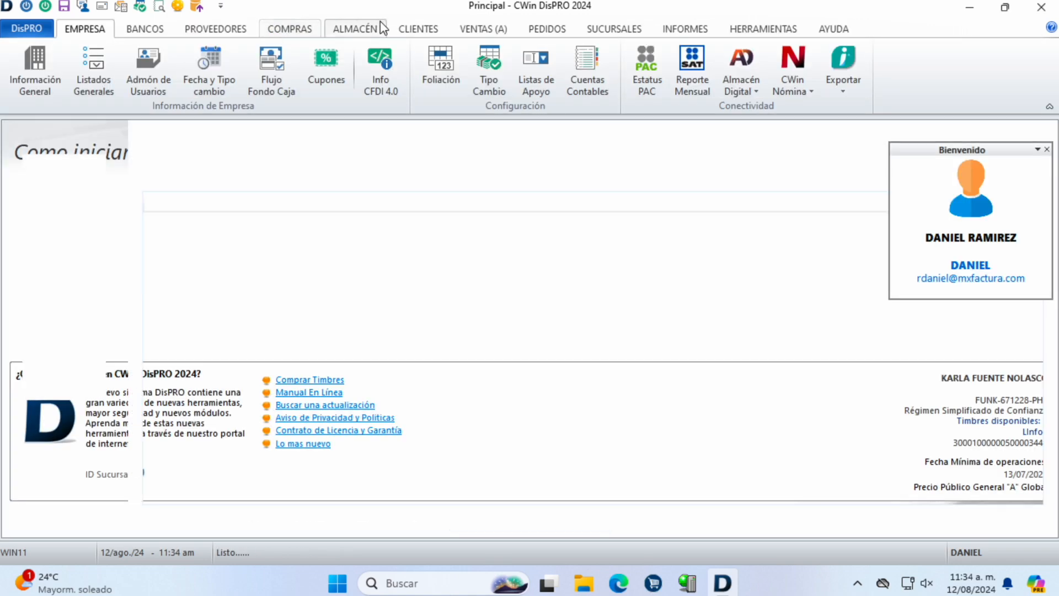
# Step: Open the article catalogue and browse from the last article back to the first
pyautogui.click(380, 27)
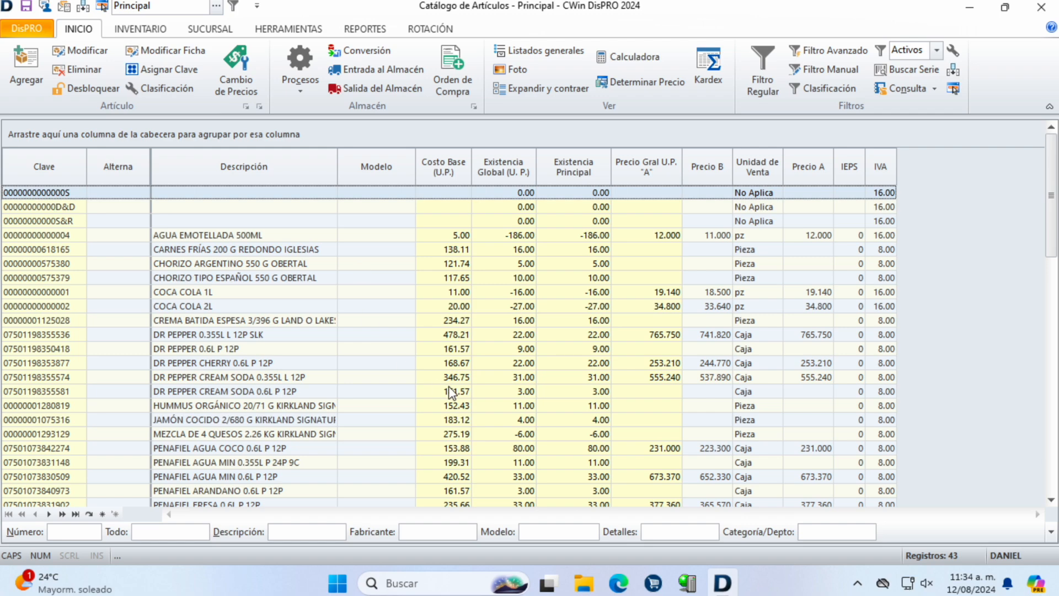
pyautogui.press('Down')
pyautogui.press('Down')
pyautogui.press('Down')
pyautogui.press('Down')
pyautogui.press('Down')
pyautogui.press('Down')
pyautogui.press('Down')
pyautogui.press('Down')
pyautogui.press('Down')
pyautogui.press('Down')
pyautogui.press('Down')
pyautogui.press('Down')
pyautogui.press('Down')
pyautogui.press('Down')
pyautogui.press('Down')
pyautogui.press('Down')
pyautogui.press('Down')
pyautogui.press('Down')
pyautogui.press('Down')
pyautogui.press('Down')
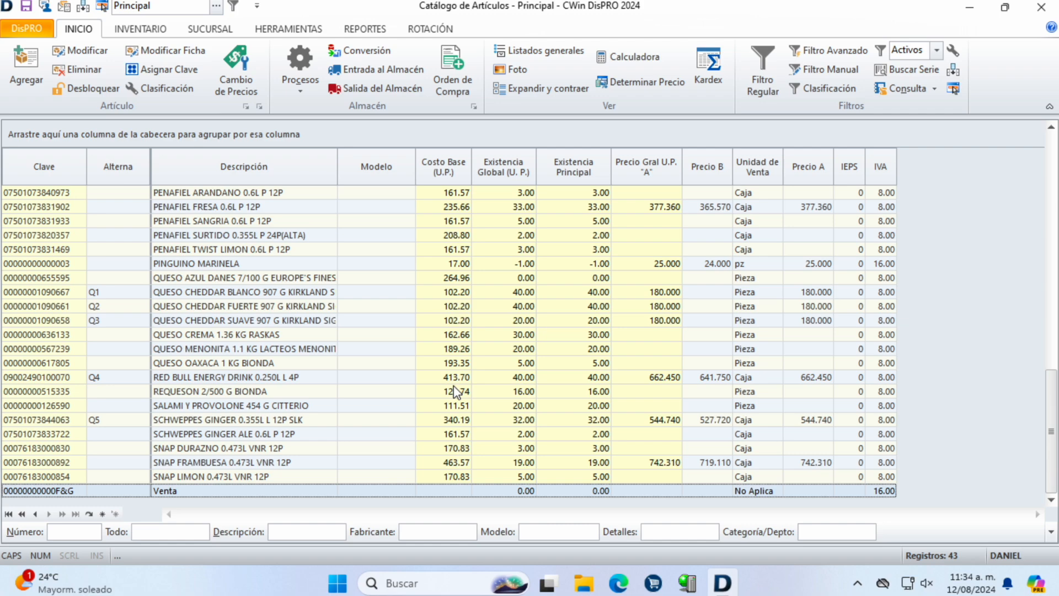
pyautogui.press('Up')
pyautogui.press('Up')
pyautogui.press('Up')
pyautogui.press('Up')
pyautogui.press('Up')
pyautogui.press('Up')
pyautogui.press('Up')
pyautogui.press('Up')
pyautogui.press('Up')
pyautogui.press('Up')
pyautogui.press('Up')
pyautogui.press('Up')
pyautogui.press('Up')
pyautogui.press('Up')
pyautogui.press('Up')
pyautogui.press('Up')
pyautogui.press('Up')
pyautogui.press('Up')
pyautogui.press('Up')
pyautogui.press('Up')
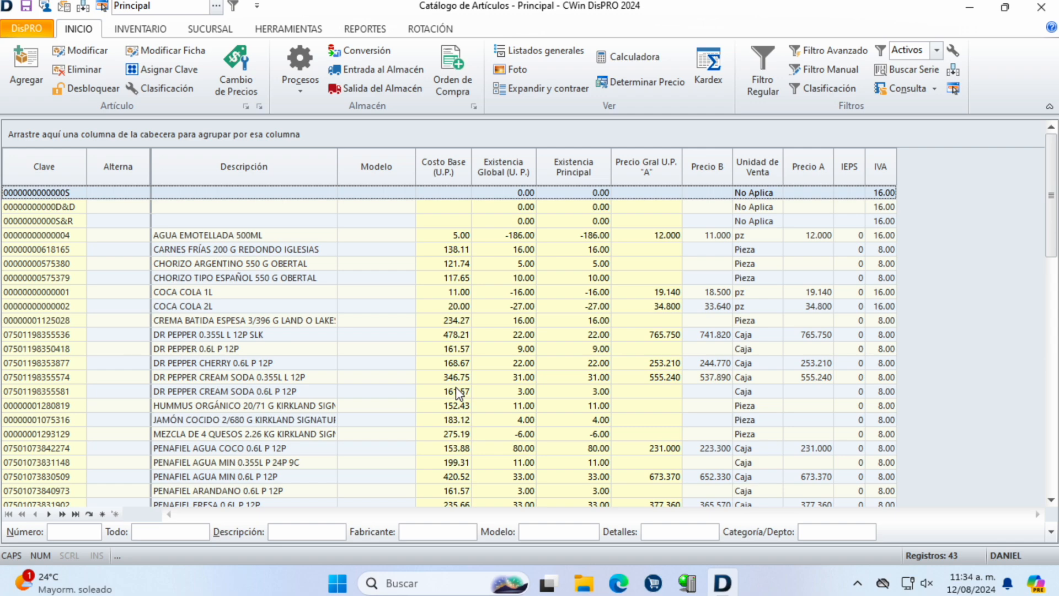
pyautogui.click(597, 576)
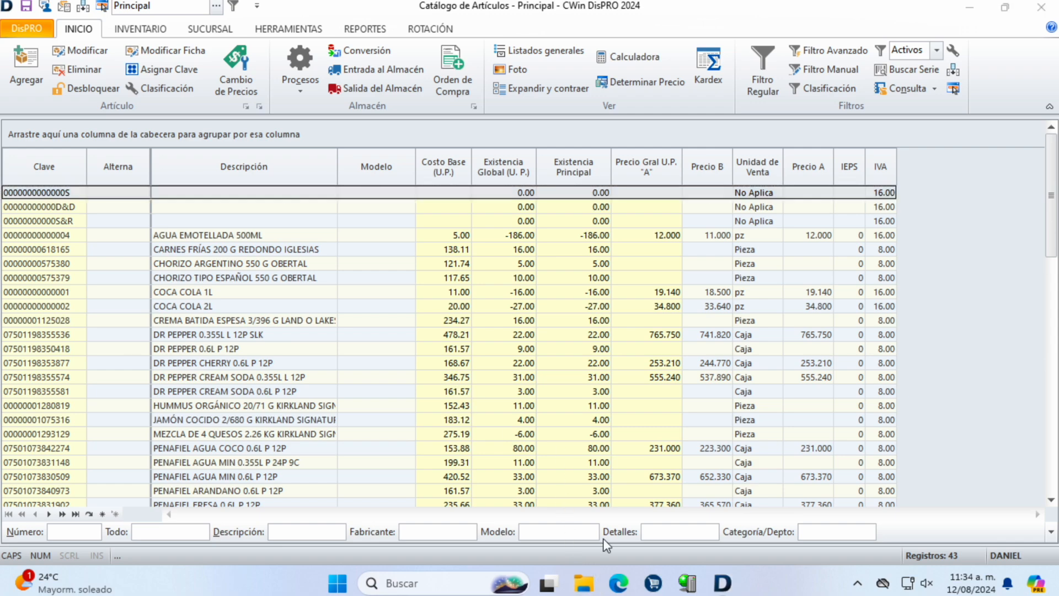
# Step: Browse to C:\Program Files (x86)\FireBird\Firebird_5_0 and scroll through its installed files
pyautogui.click(116, 423)
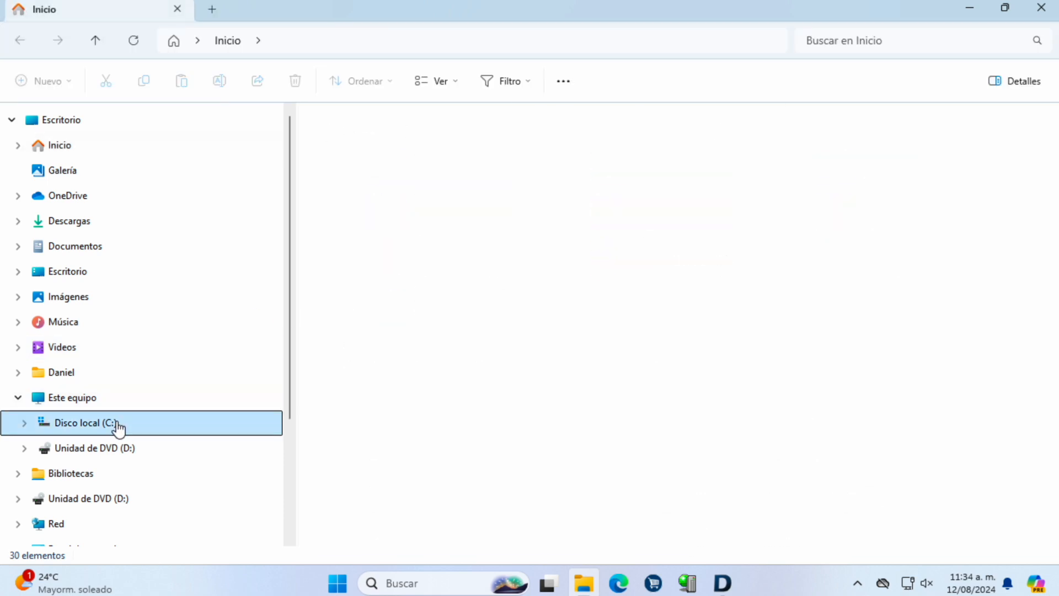
pyautogui.doubleClick(398, 364)
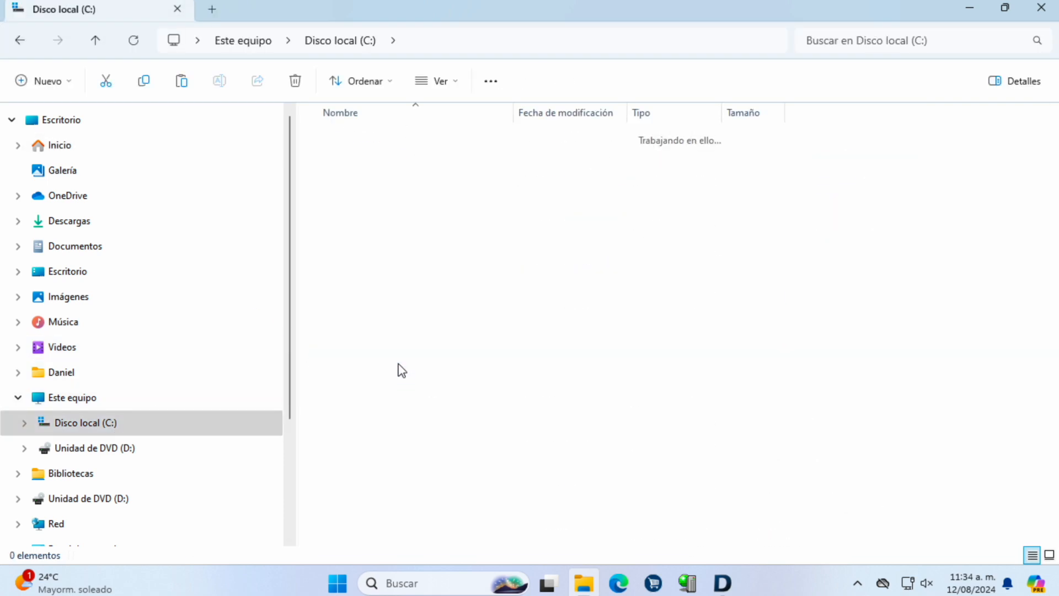
pyautogui.doubleClick(366, 184)
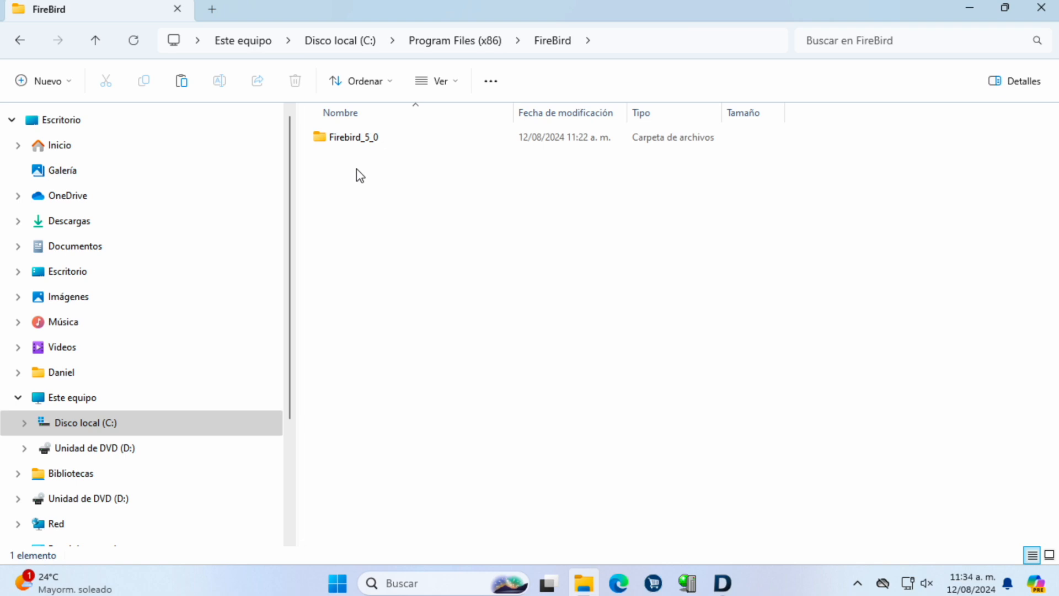
pyautogui.doubleClick(352, 143)
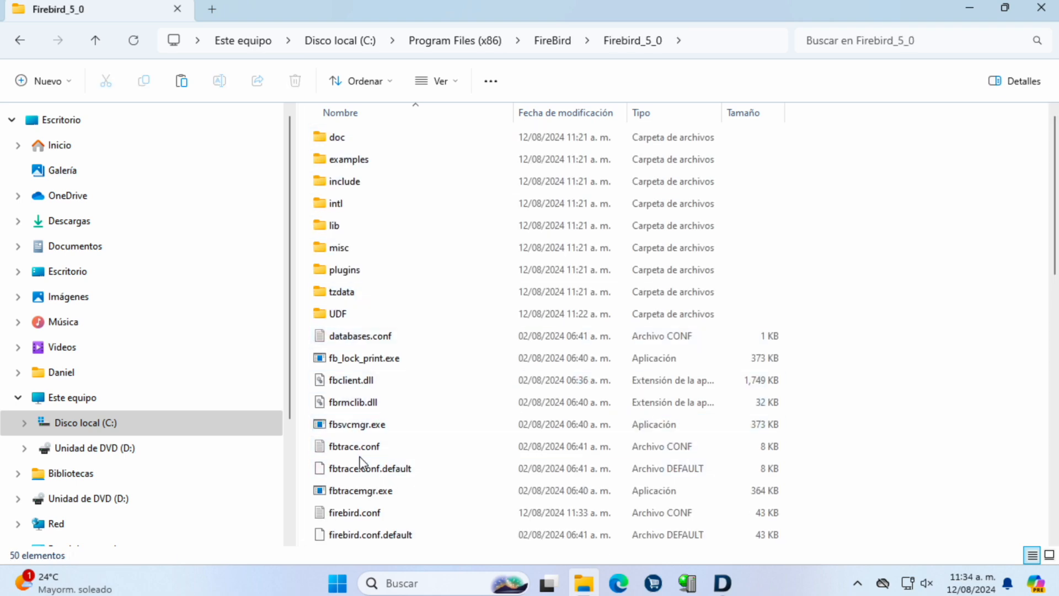
pyautogui.scroll(-2, 360, 461)
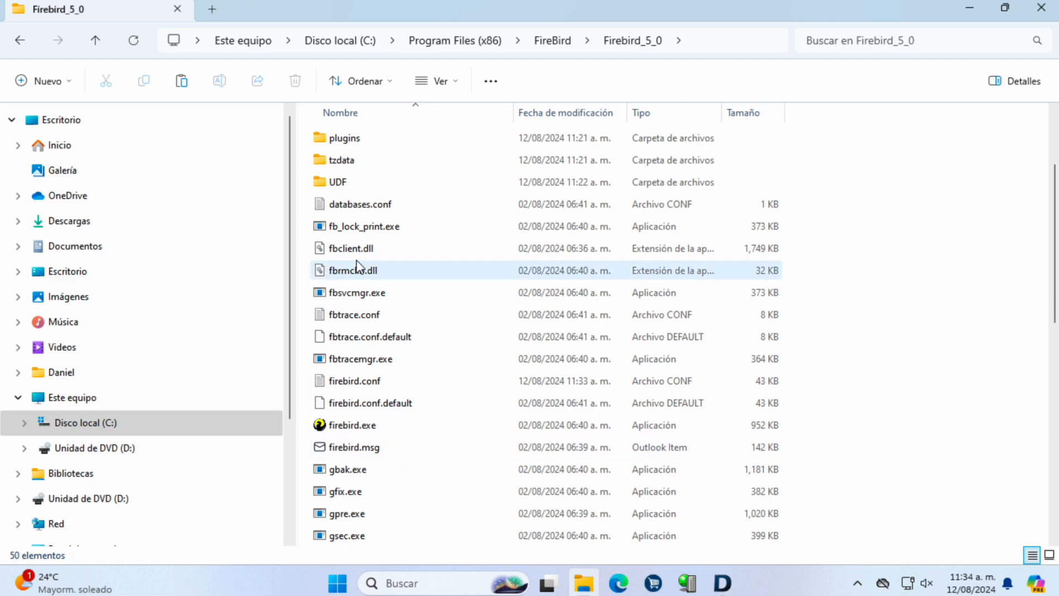
pyautogui.scroll(-3, 362, 533)
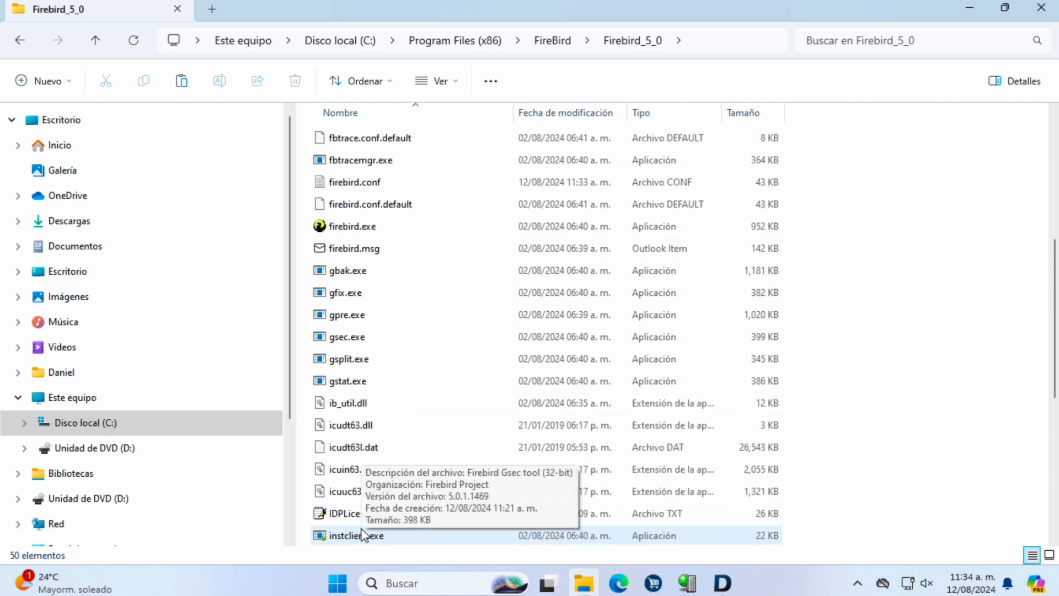
pyautogui.scroll(4, 362, 534)
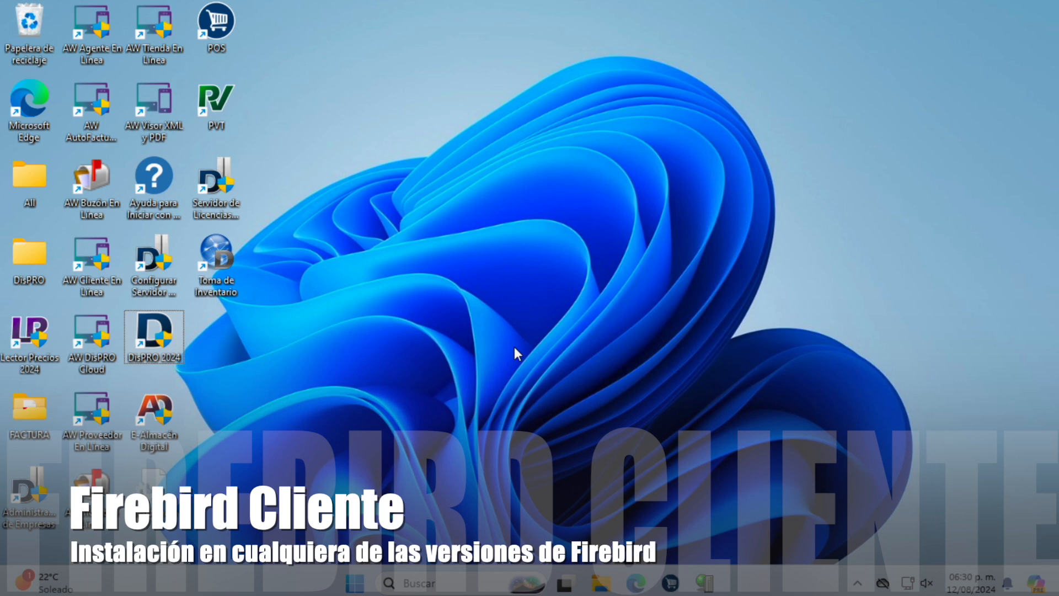
# Step: Reopen File Explorer at Descargas and select Firebird-5.0.1.1469-0-windows-x86.exe
pyautogui.click(602, 577)
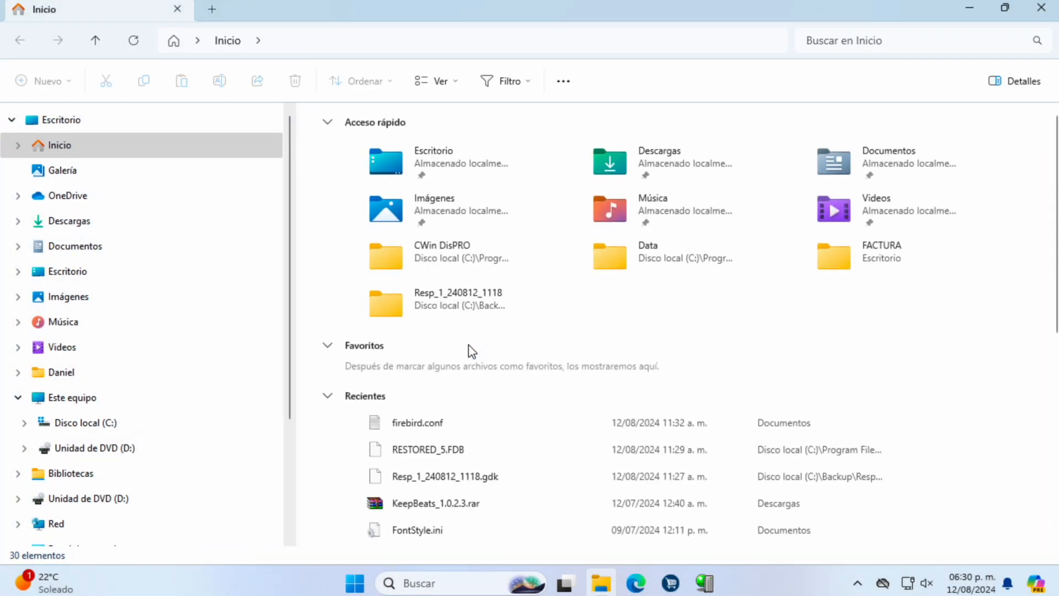
pyautogui.click(82, 226)
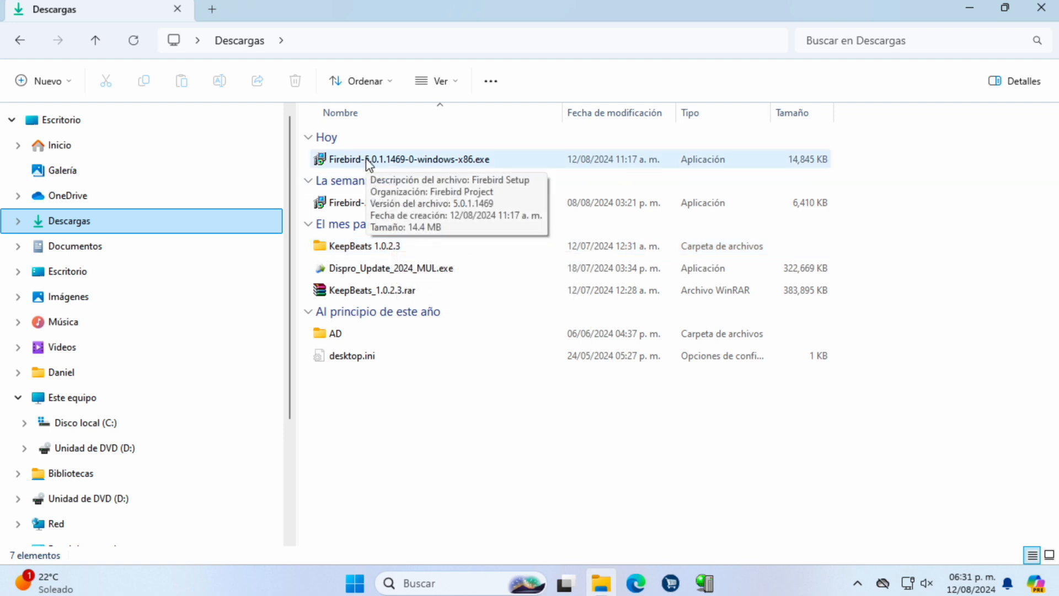
pyautogui.click(381, 163)
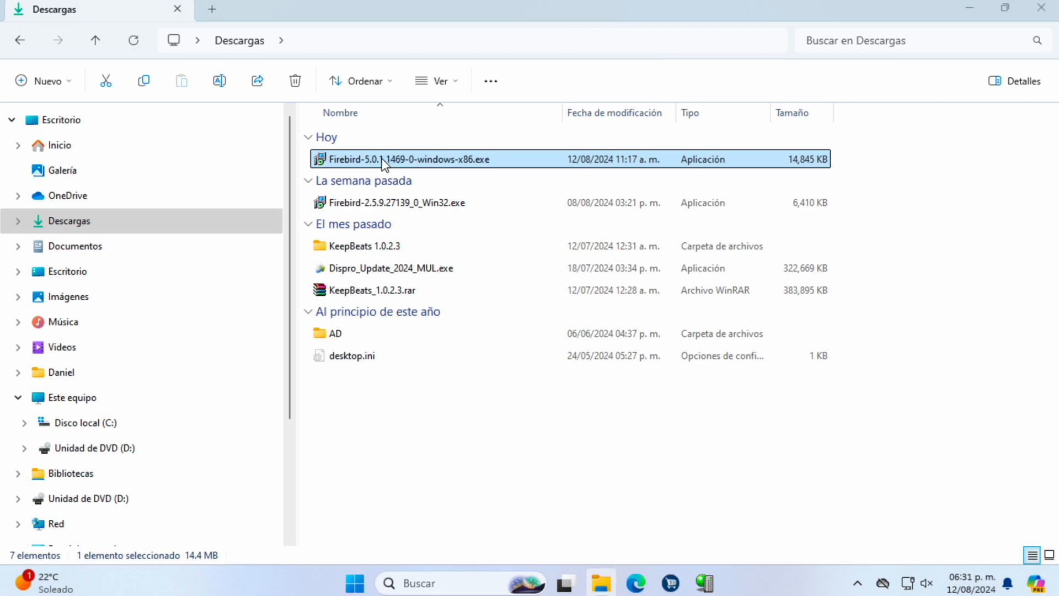
# Step: Launch the Firebird 5.0.1 installer in English, accept the licence and keep the default install folder
pyautogui.doubleClick(385, 161)
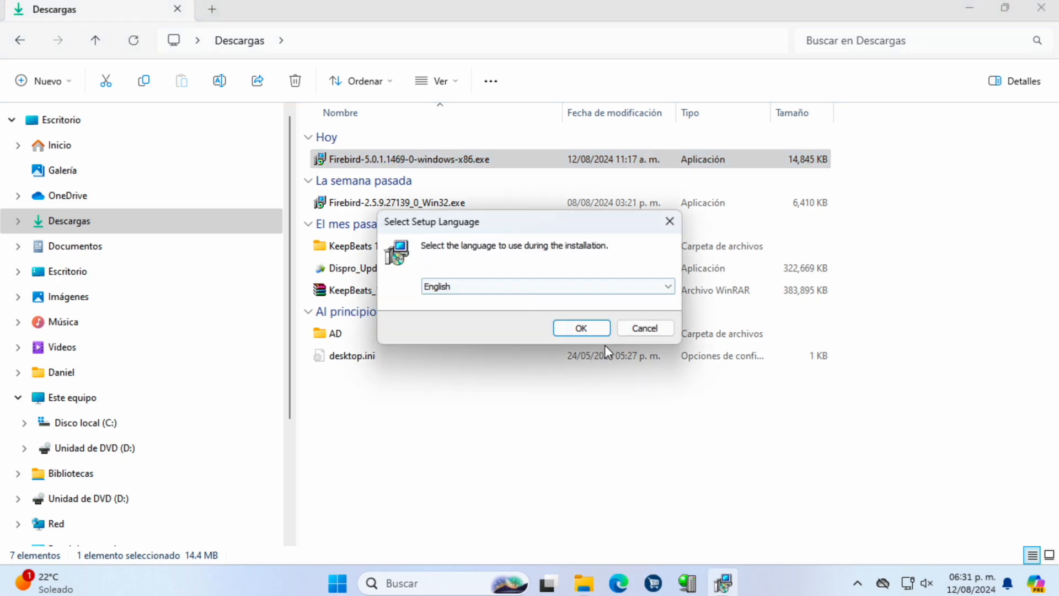
pyautogui.click(585, 326)
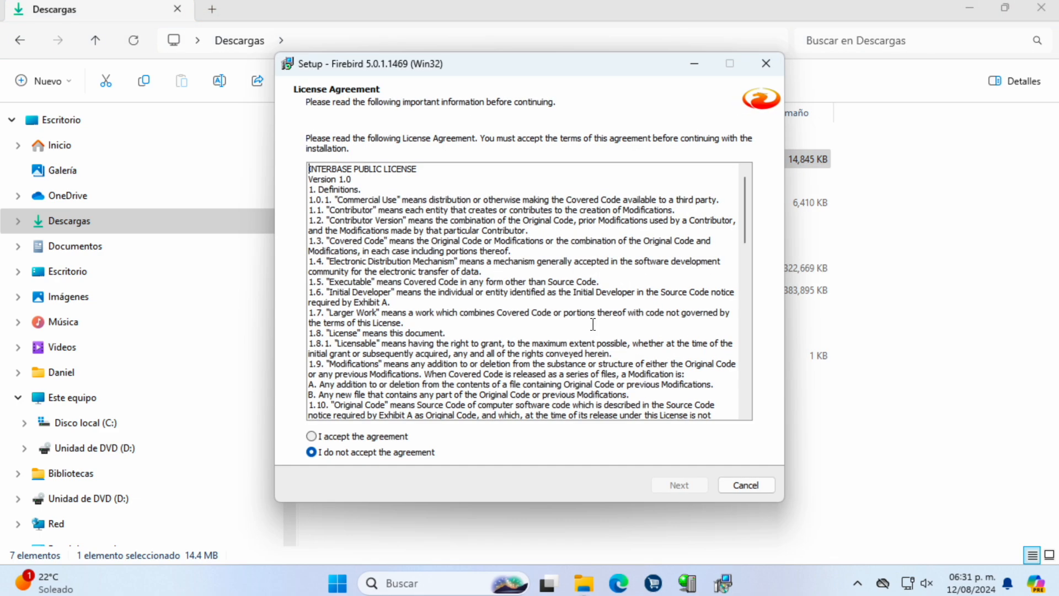
pyautogui.click(363, 436)
pyautogui.click(691, 487)
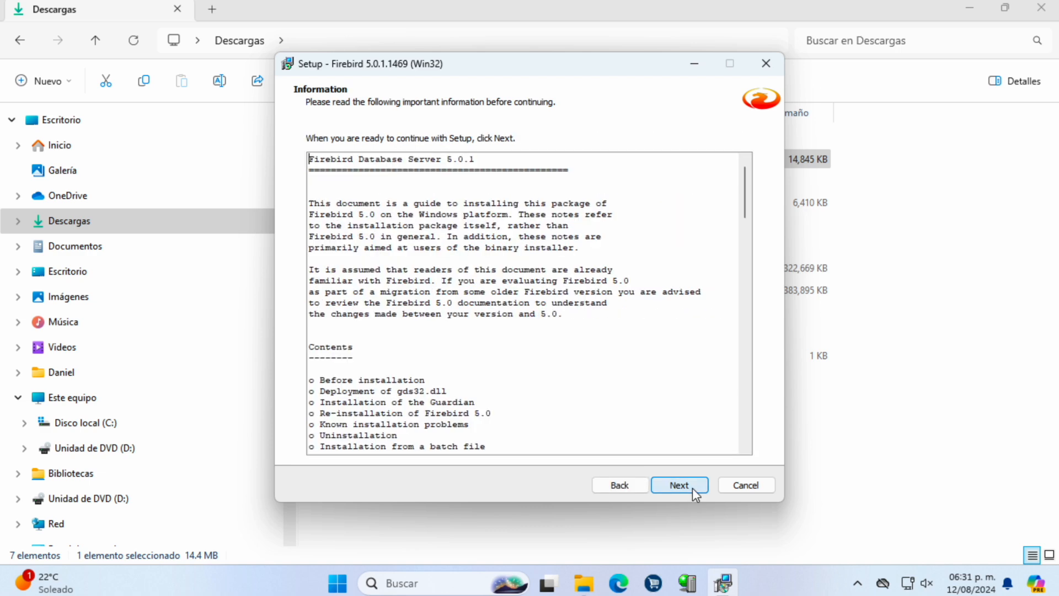
pyautogui.click(693, 487)
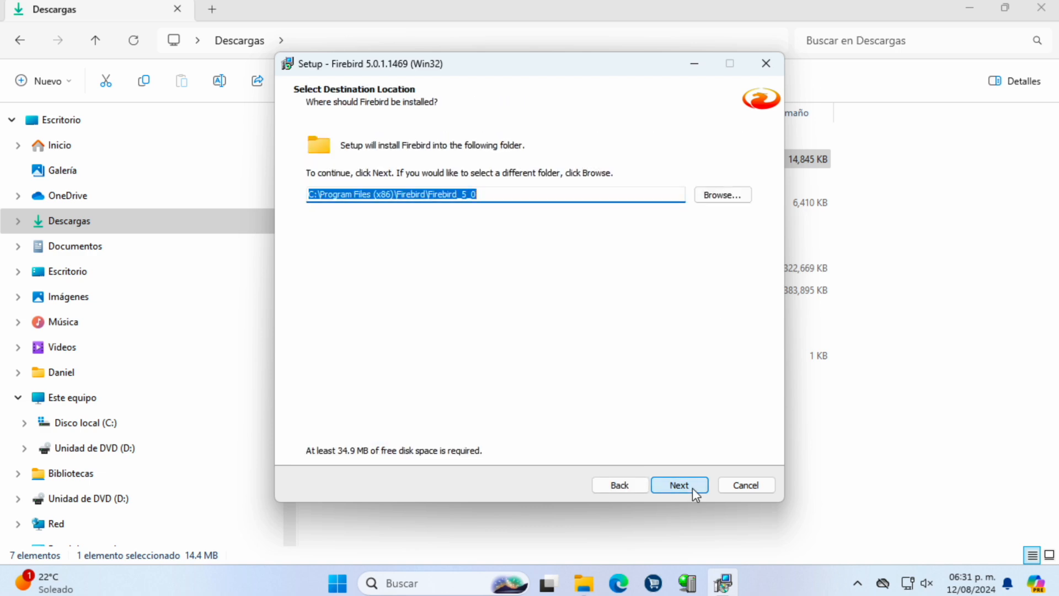
pyautogui.click(692, 487)
# Step: Move the setup dialog aside and check the Program Files (x86)\FireBird folder in Explorer
pyautogui.moveTo(468, 65); pyautogui.dragTo(740, 98)
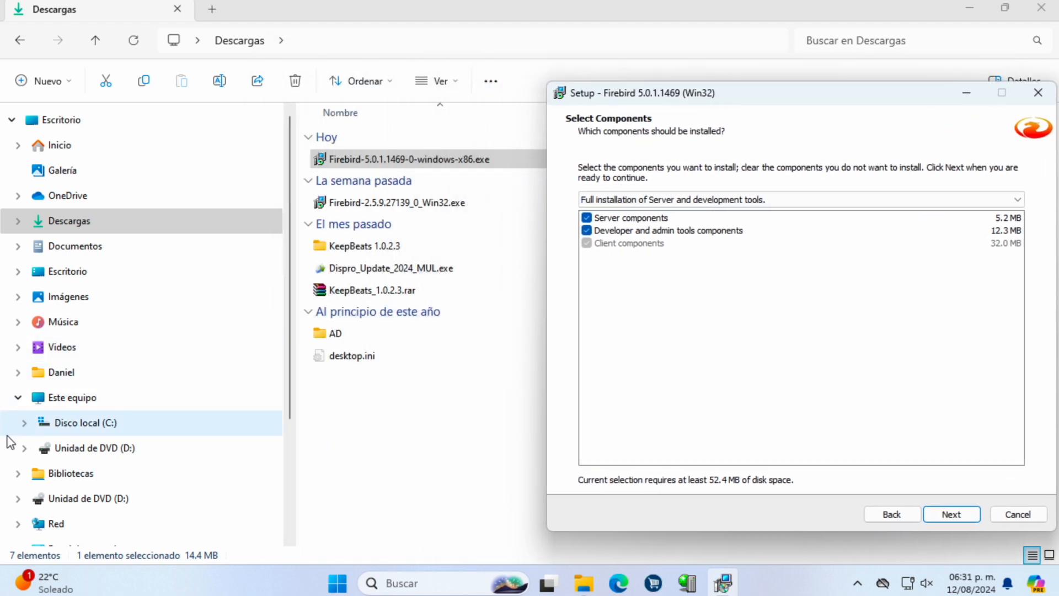
pyautogui.click(24, 428)
pyautogui.click(30, 392)
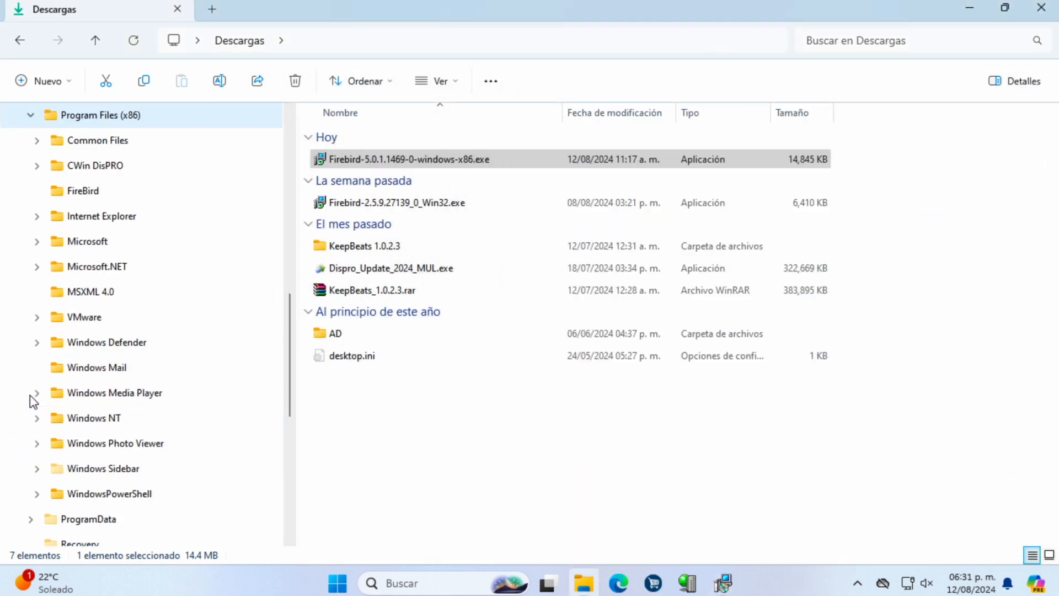
pyautogui.click(88, 192)
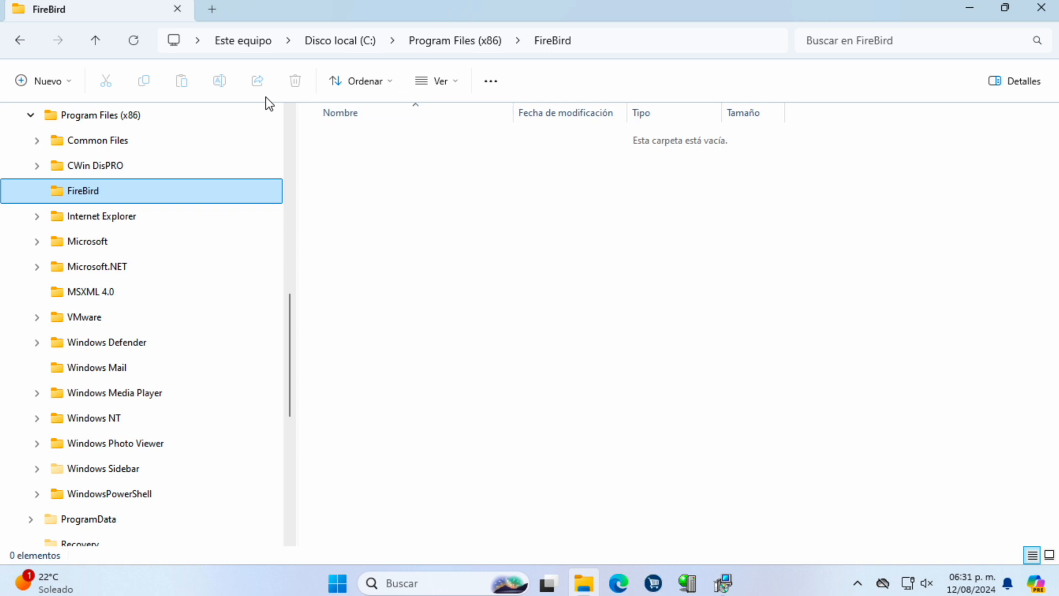
pyautogui.click(723, 583)
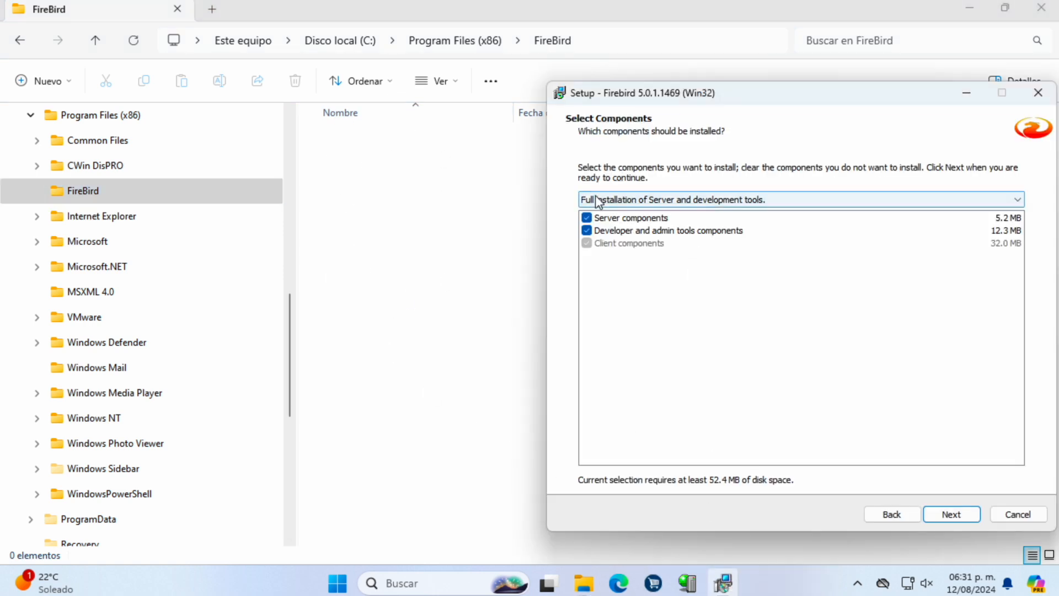
# Step: Drop server components and developer tools, keep the default Start Menu folder, and add GDS32.DLL generation
pyautogui.click(587, 218)
pyautogui.click(587, 230)
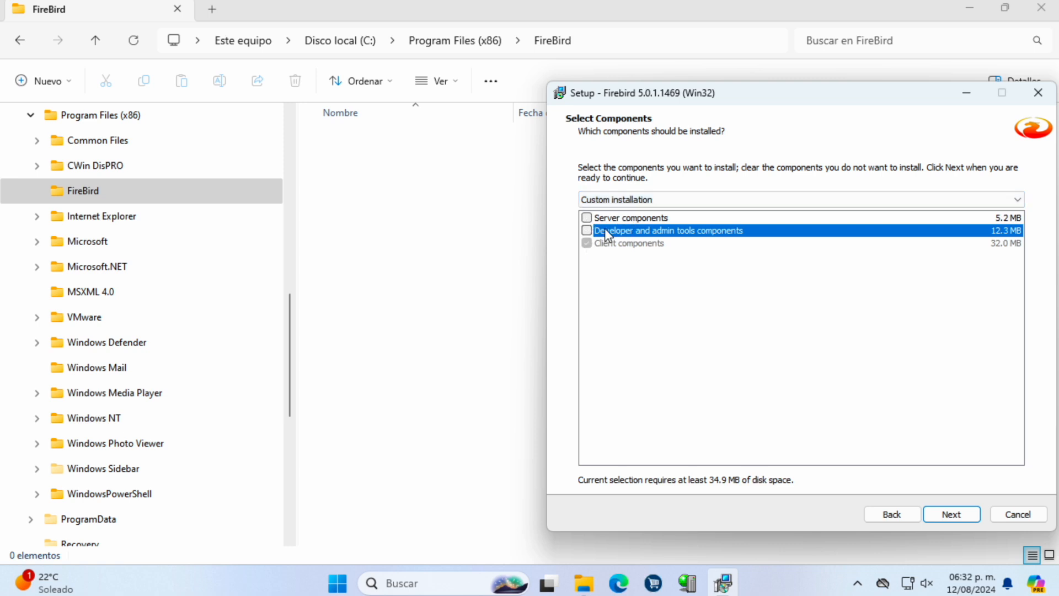
pyautogui.click(952, 514)
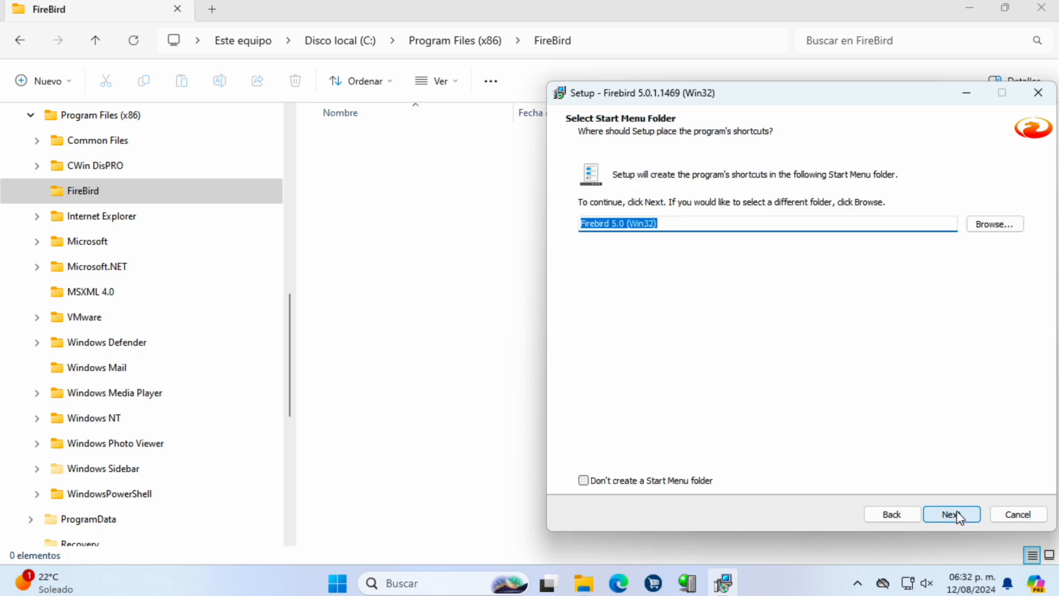
pyautogui.click(958, 514)
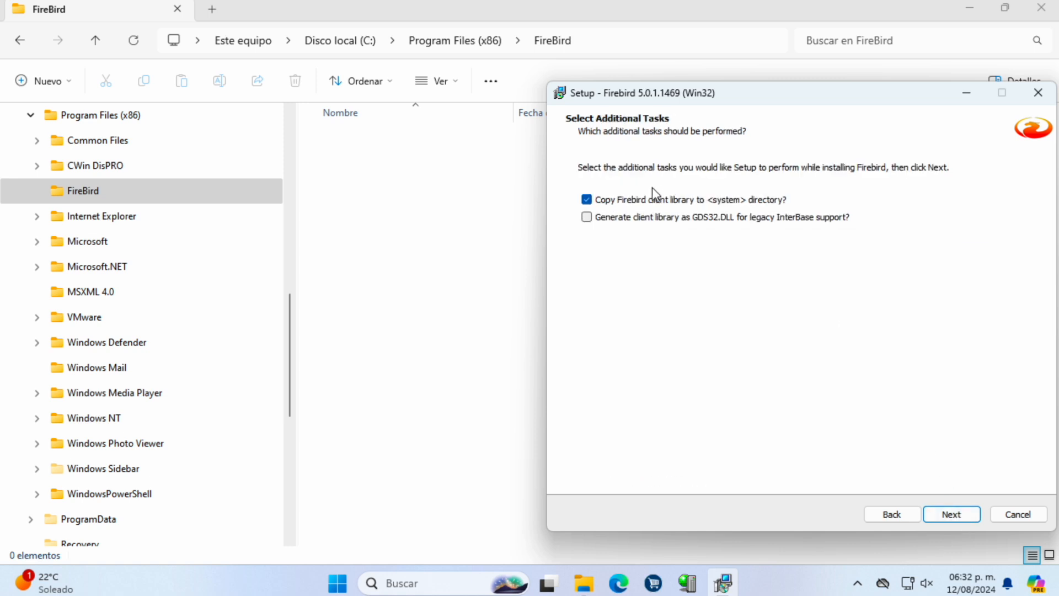
pyautogui.click(613, 220)
pyautogui.click(958, 516)
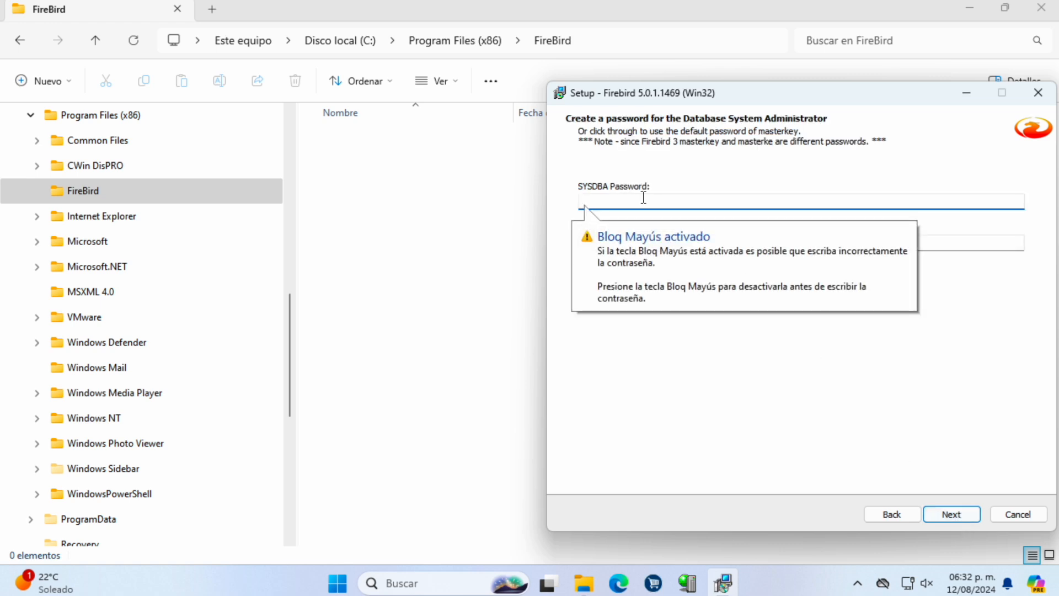
# Step: Enter the SYSDBA password in both password fields, then install the Firebird client files
pyautogui.click(629, 297)
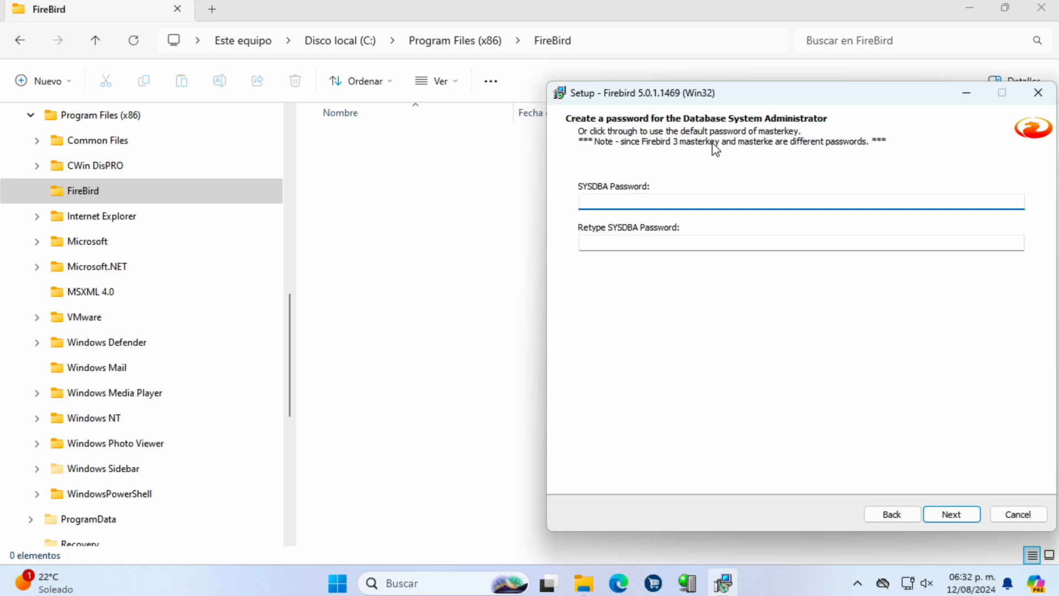
pyautogui.write('masterkey')
pyautogui.press('Tab')
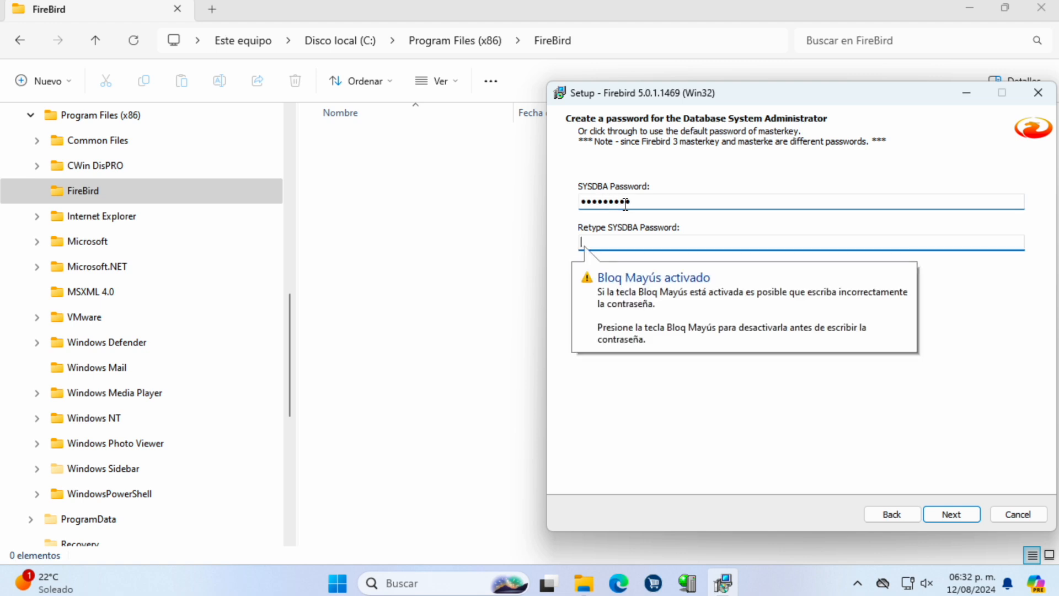
pyautogui.doubleClick(626, 201)
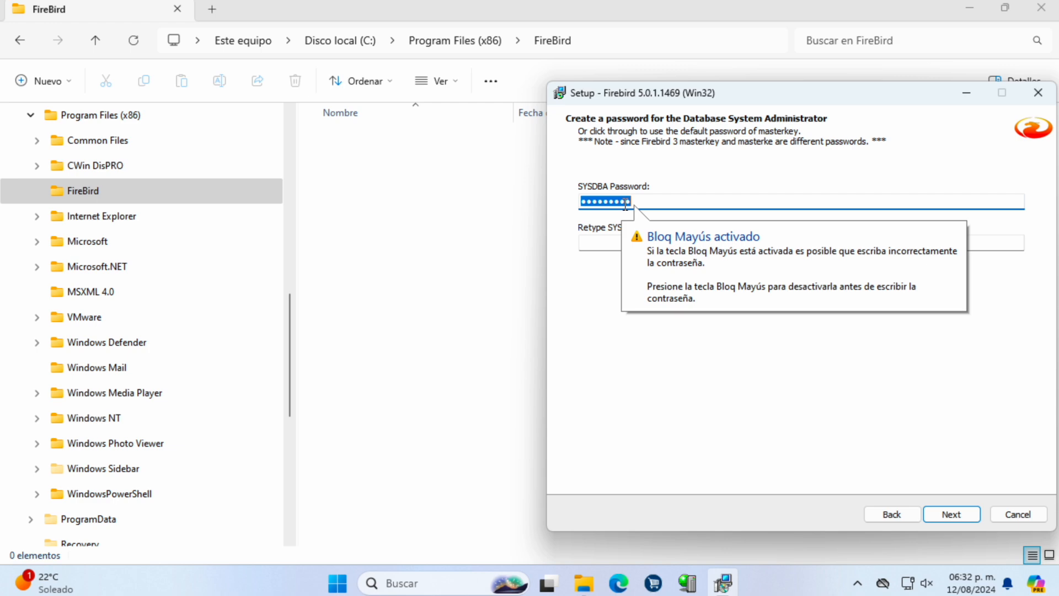
pyautogui.write('masterkey')
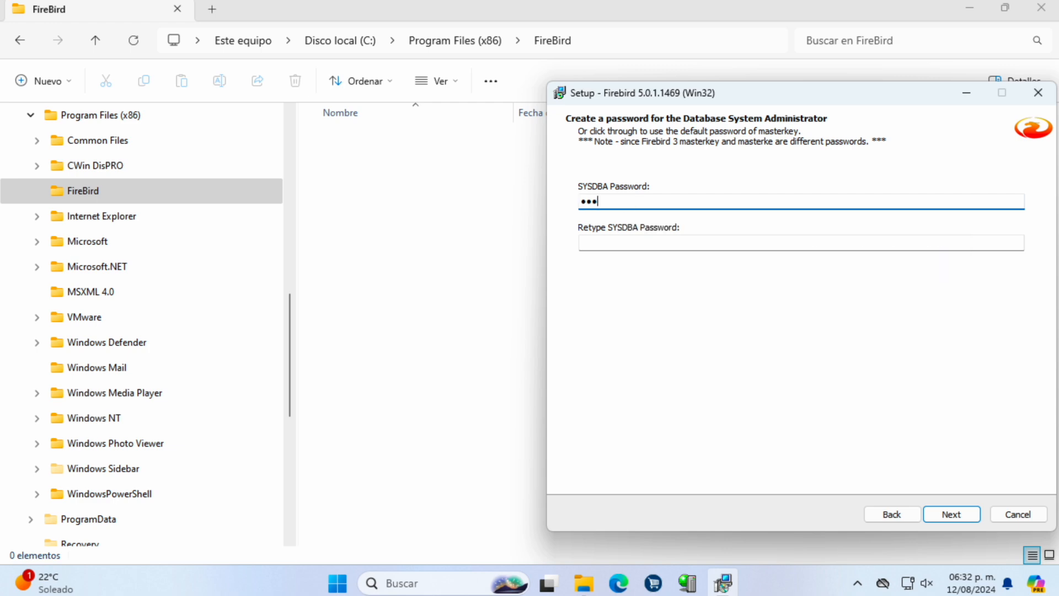
pyautogui.press('Tab')
pyautogui.write('masterkey')
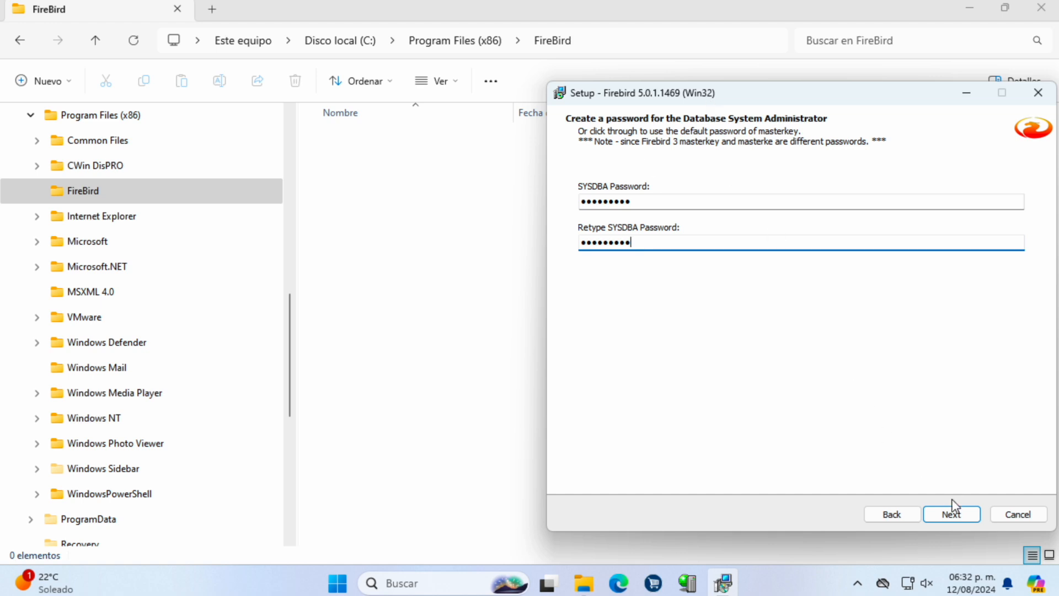
pyautogui.click(968, 517)
pyautogui.click(952, 514)
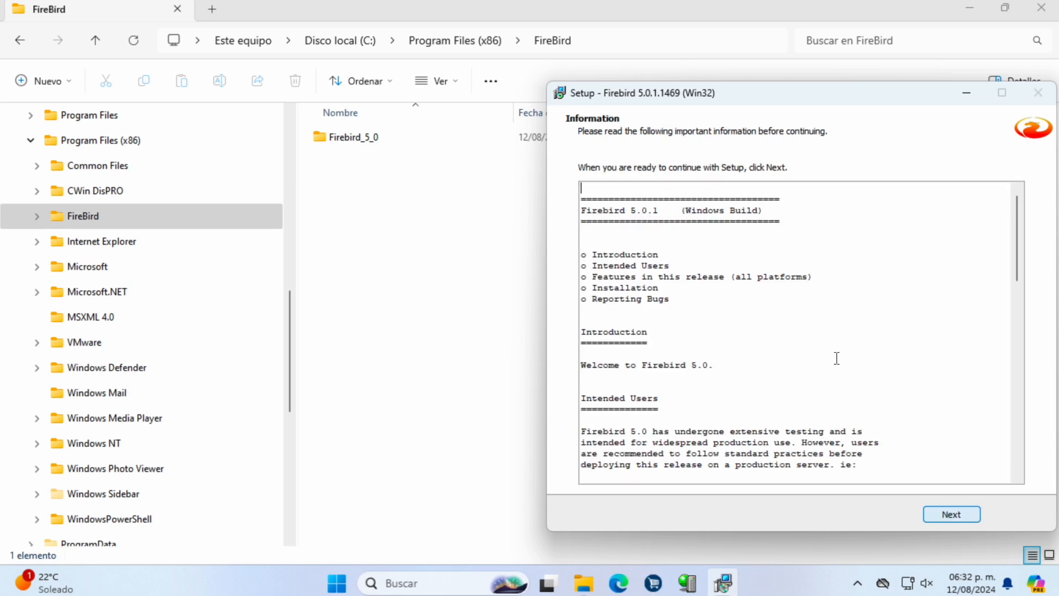
# Step: Finish the Firebird setup, choosing to restart the computer later
pyautogui.click(950, 515)
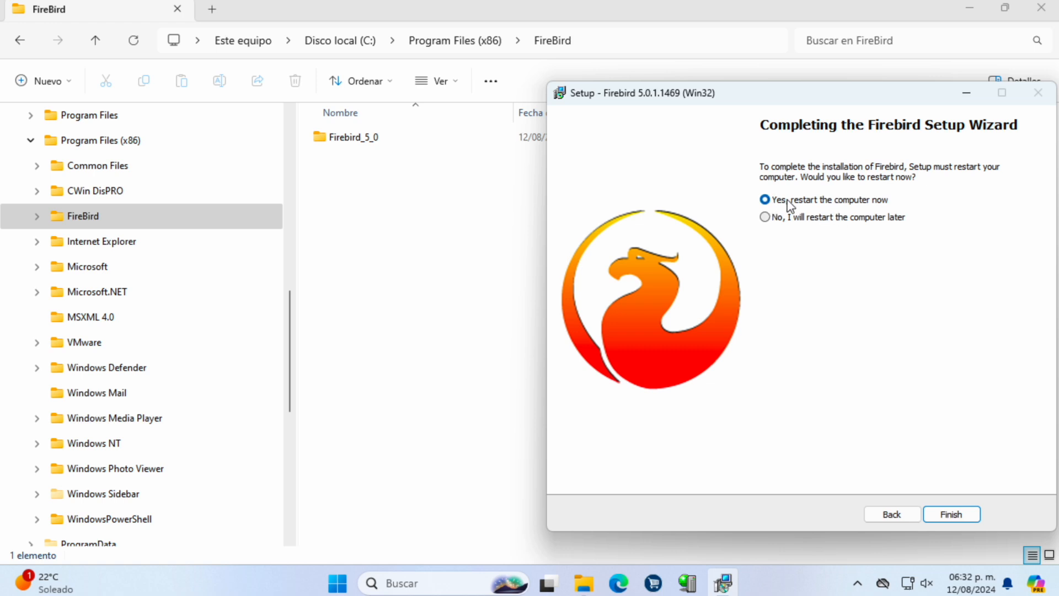
pyautogui.click(852, 218)
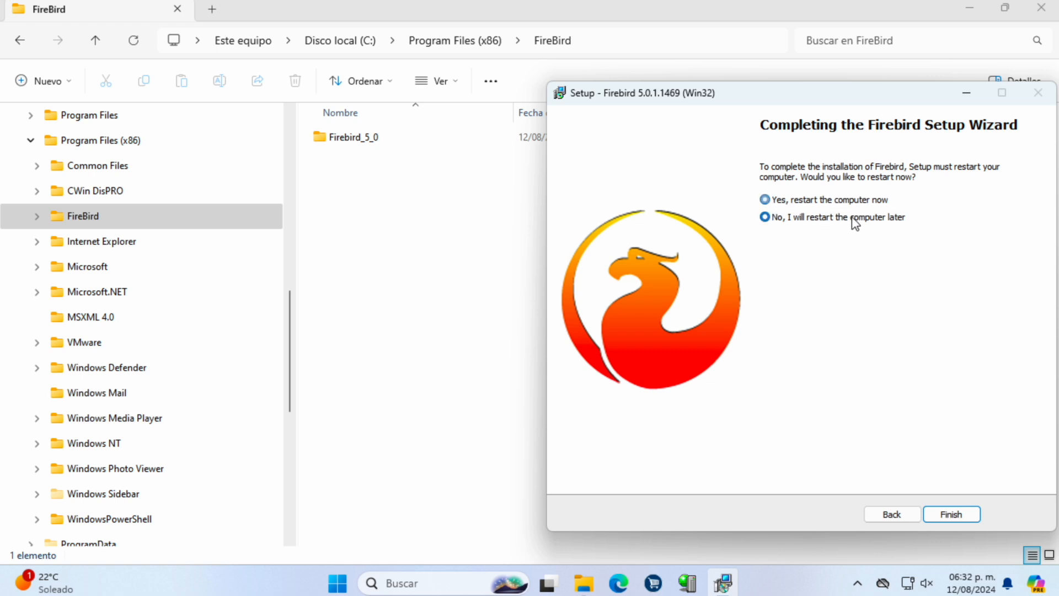
pyautogui.click(952, 514)
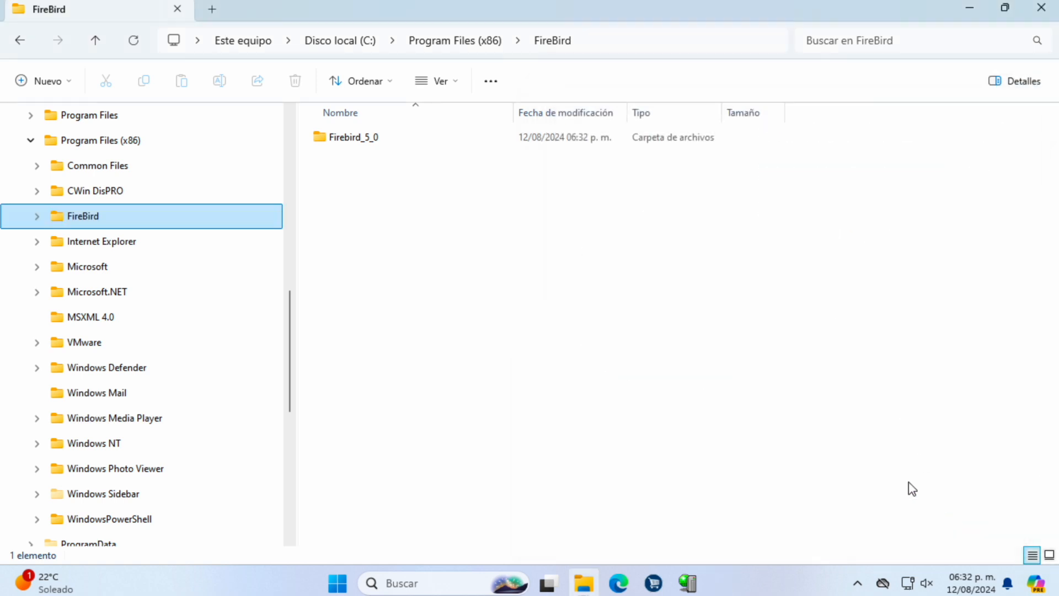
# Step: Expand FireBird > Firebird_5_0 in Explorer to view the installed files, then close Explorer
pyautogui.click(37, 216)
pyautogui.click(43, 240)
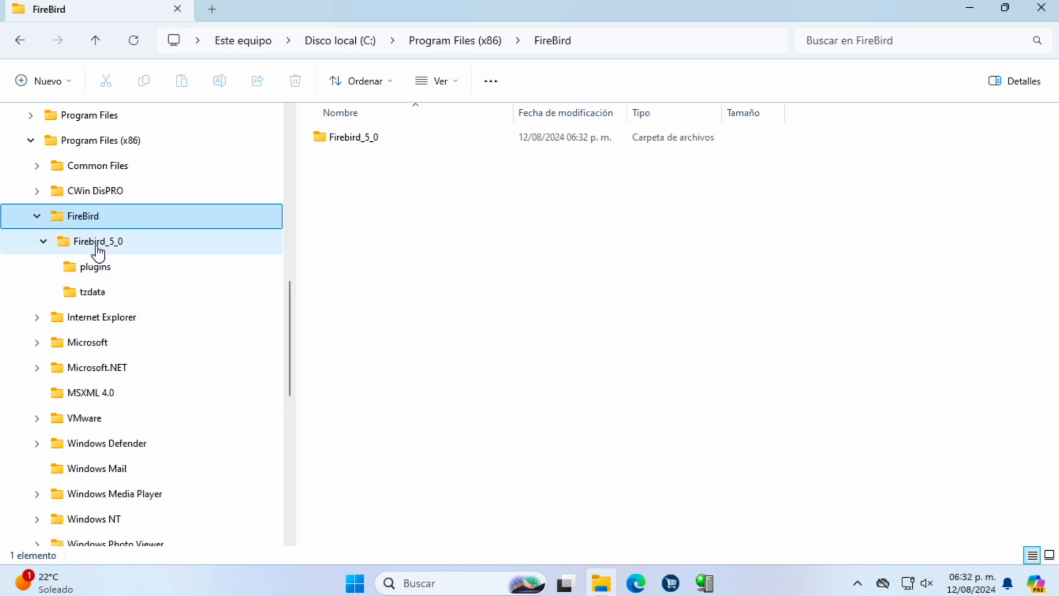
pyautogui.click(98, 245)
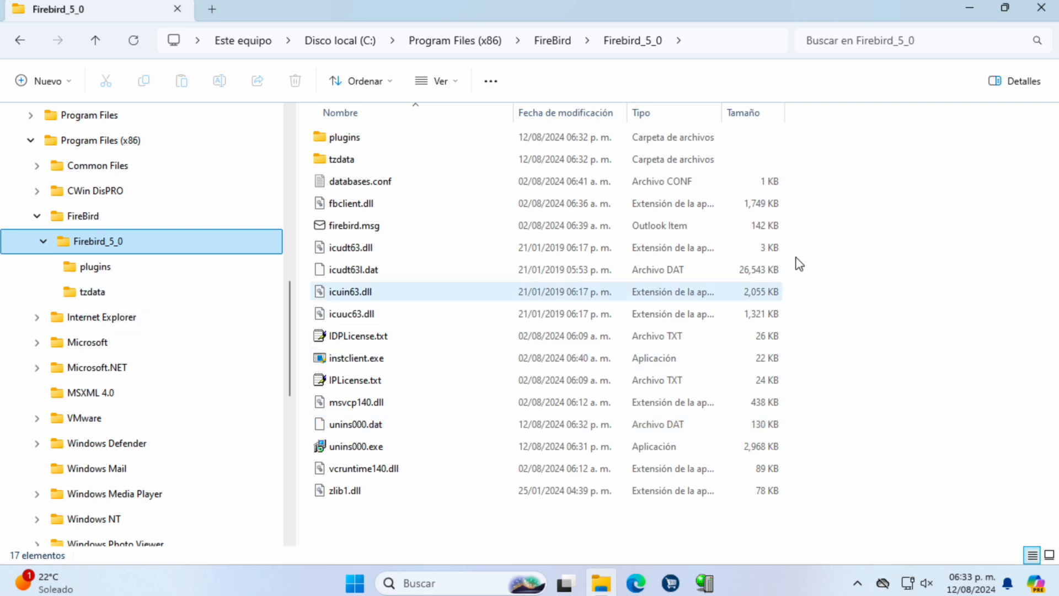
pyautogui.click(1040, 9)
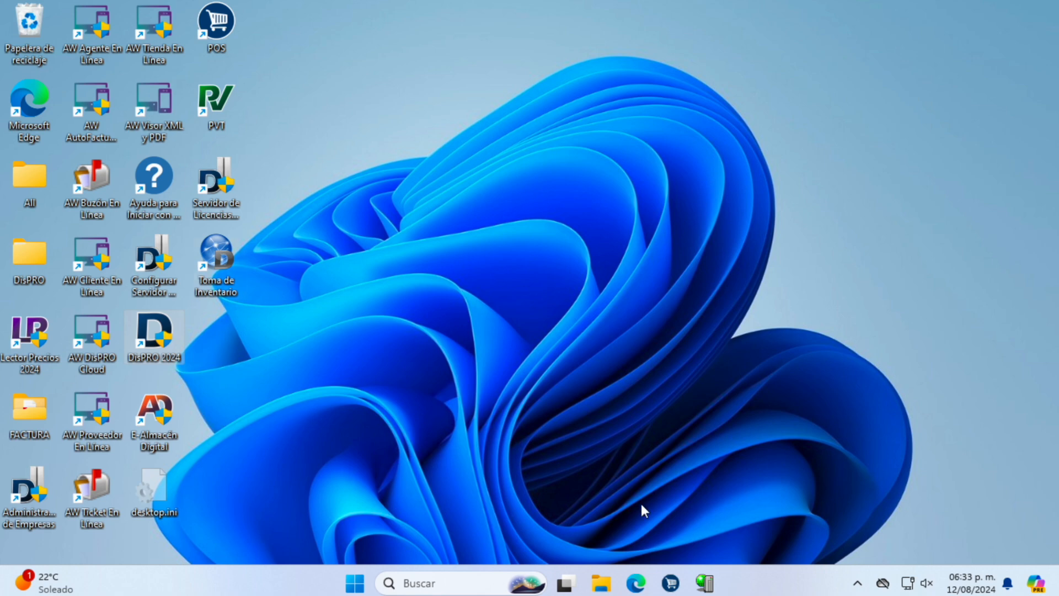